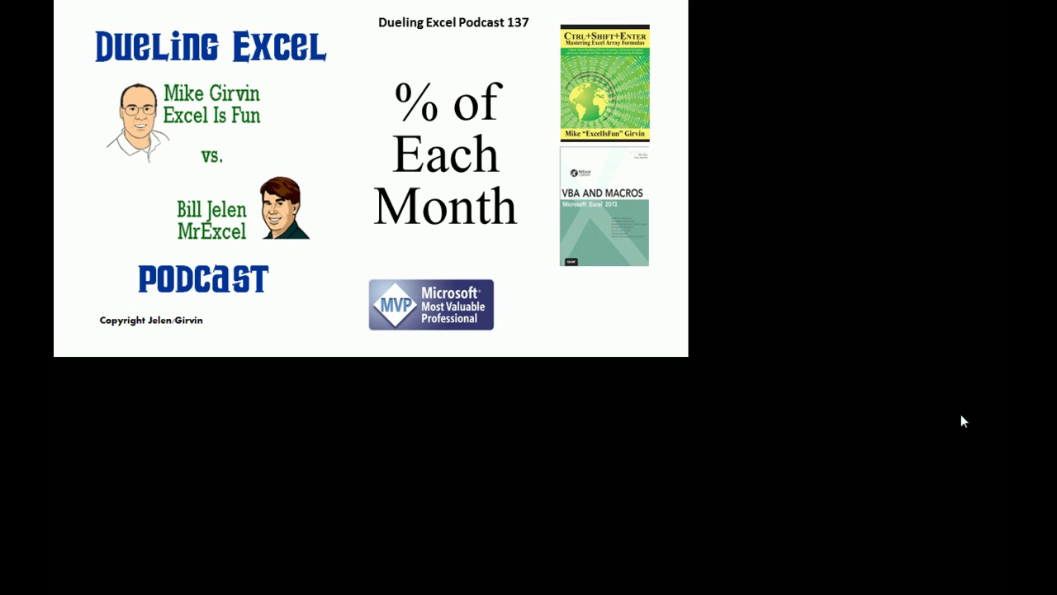
Step: Switch to the Duel137 workbook in Excel and examine January's start date, end date and days-in-month formulas in C5, D5 and E5
key(alt+Tab)
key(alt+Tab)
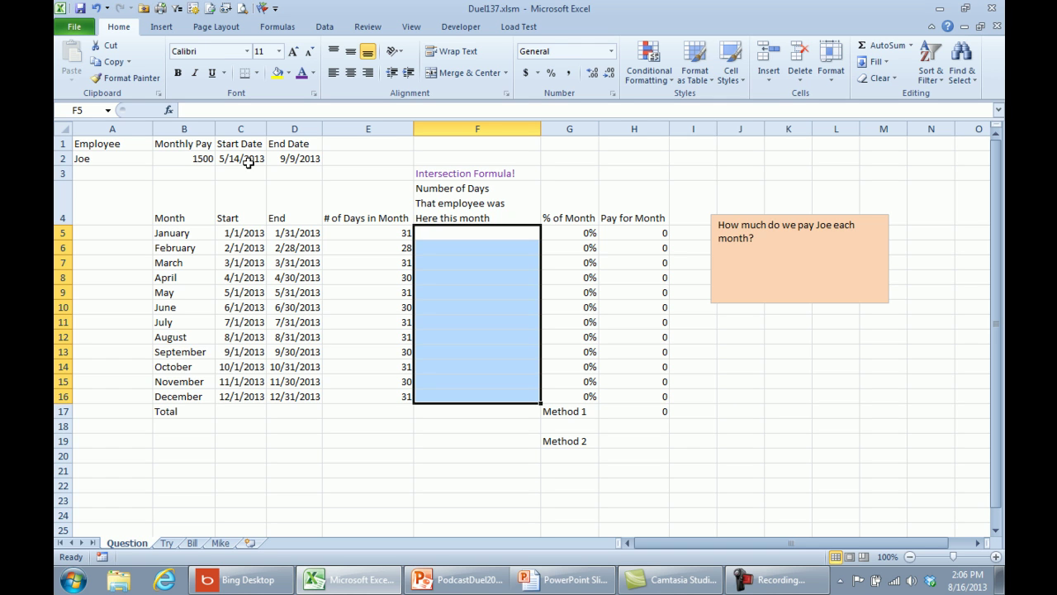
click(245, 235)
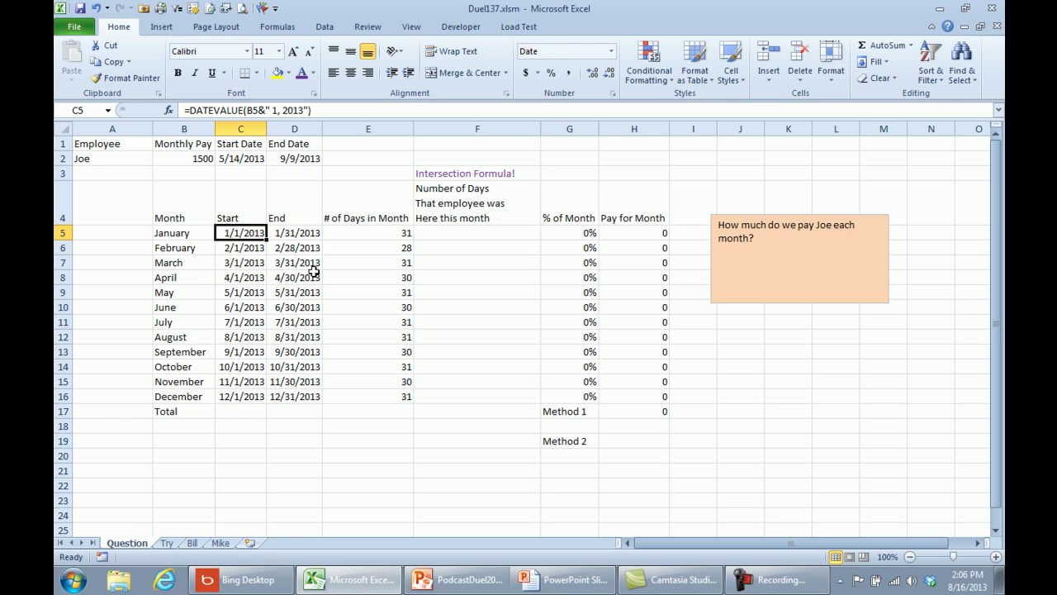
key(F2)
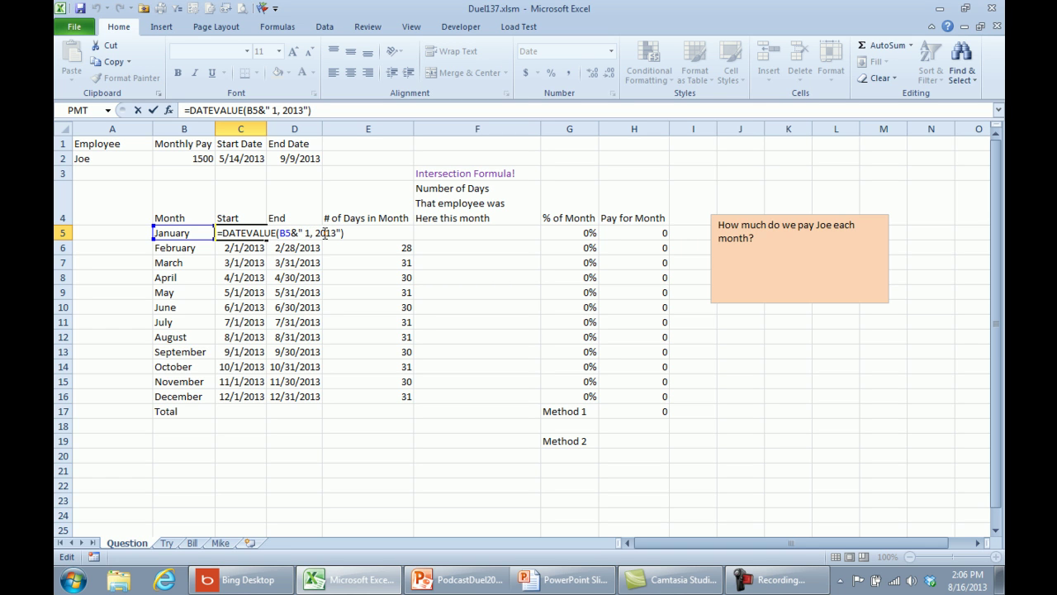
key(ctrl+Return)
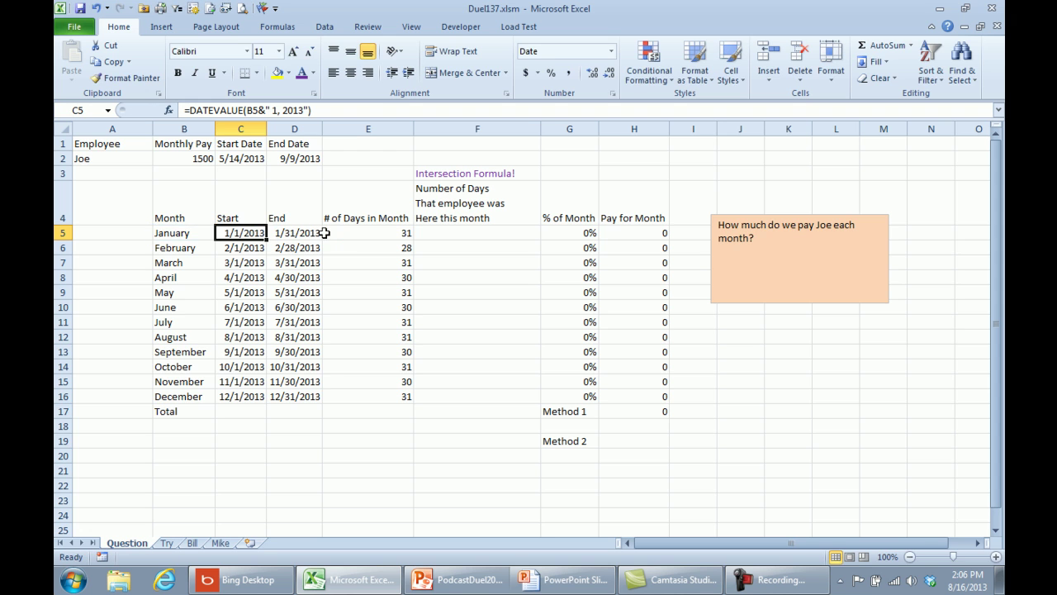
click(296, 233)
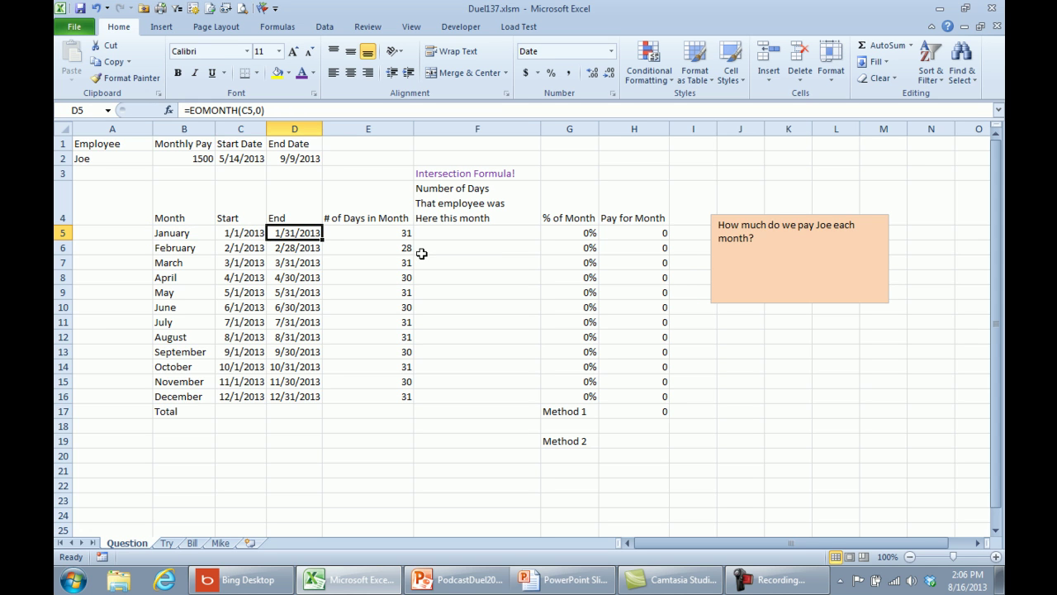
key(F2)
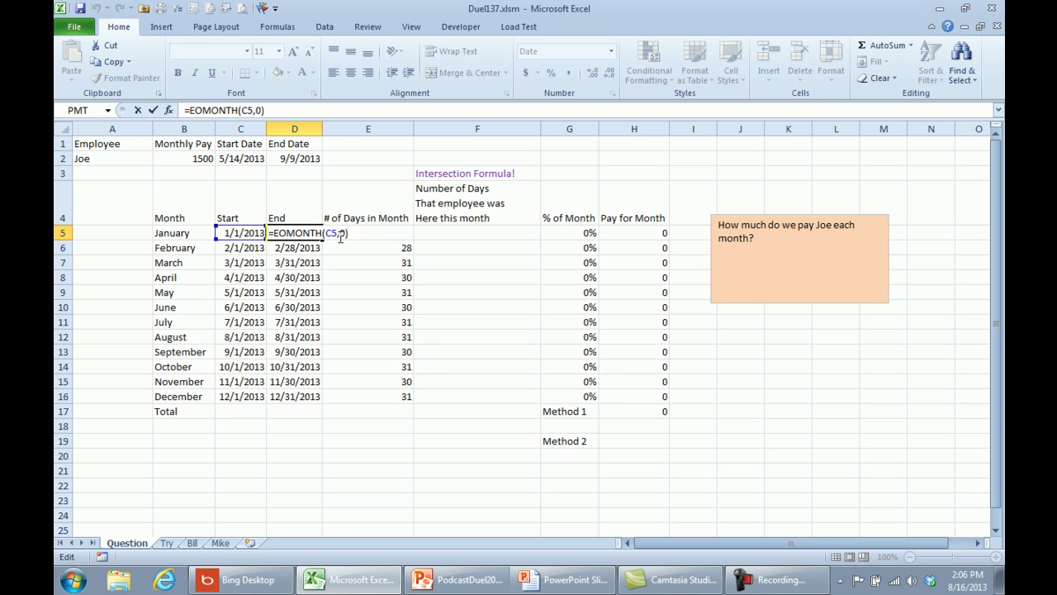
key(ctrl+Return)
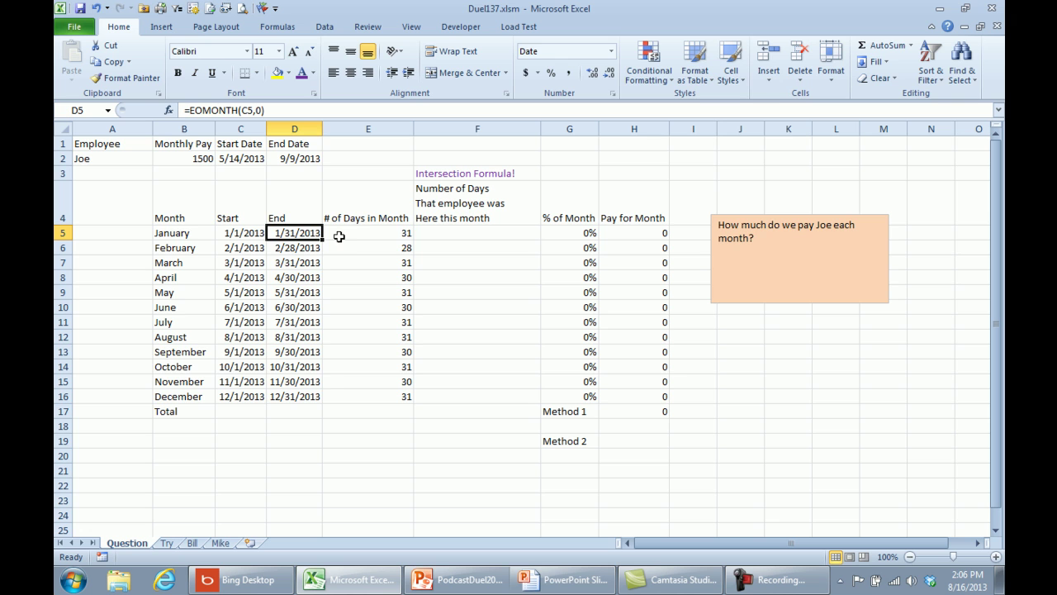
click(374, 236)
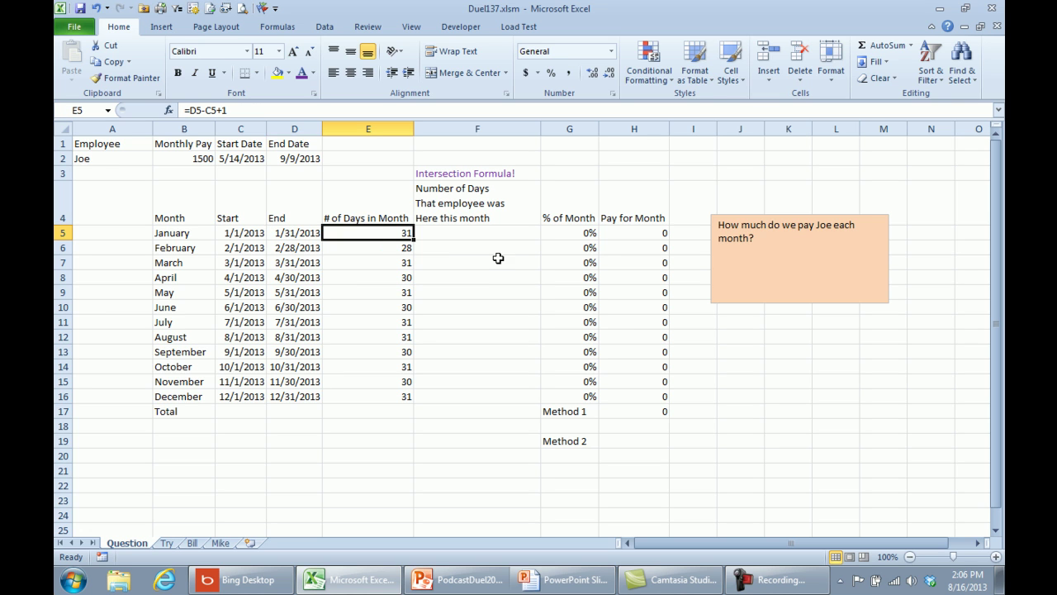
key(F2)
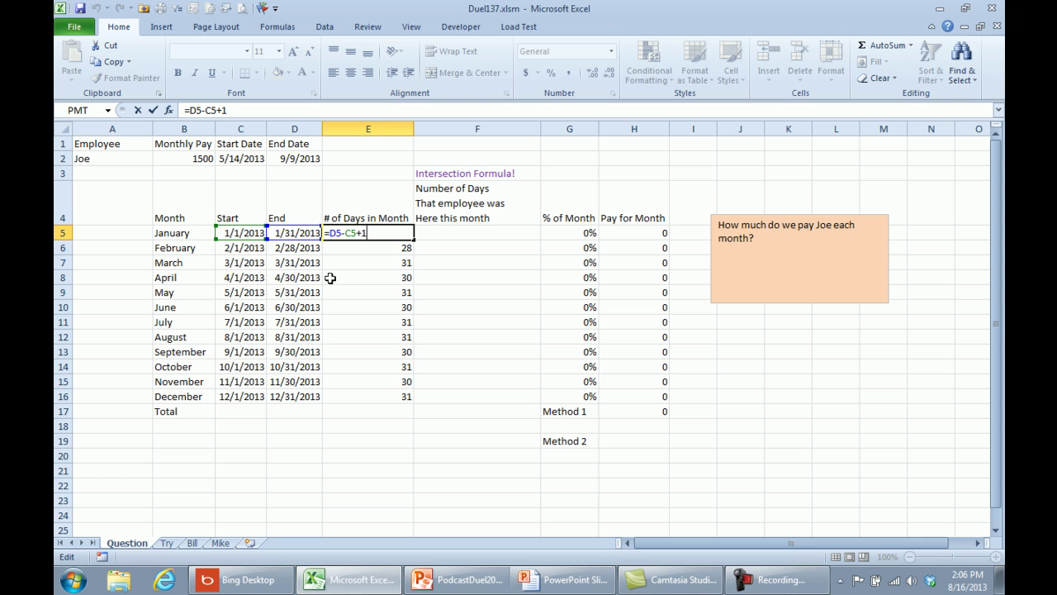
key(Escape)
Step: Enter the formula =MIN(D5,$D$2)-MAX(C5,$C$2) in F5 to count the days the employee was here in January
key(Right)
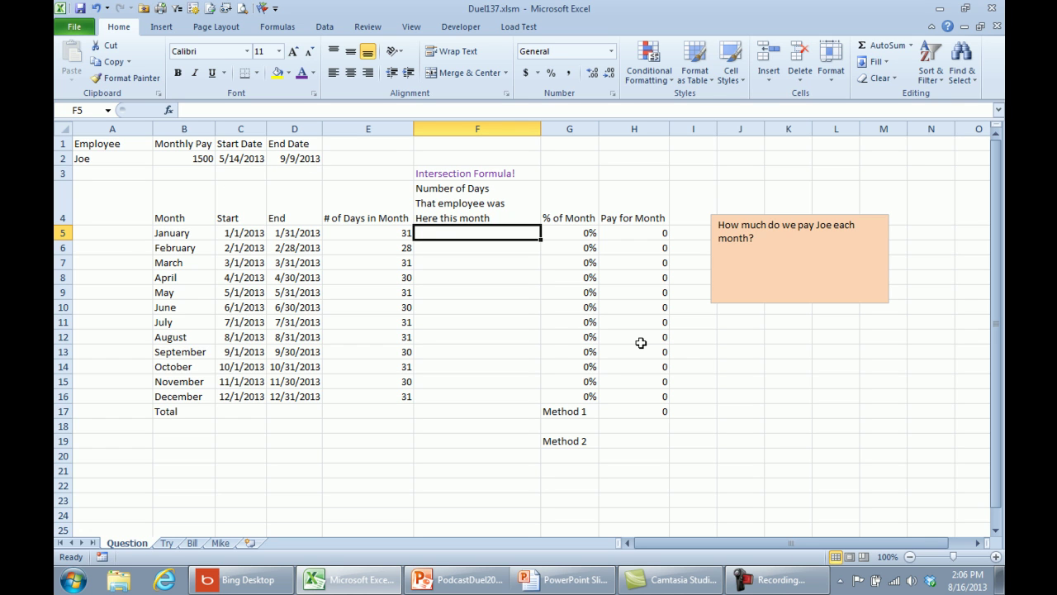
text(=MIN()
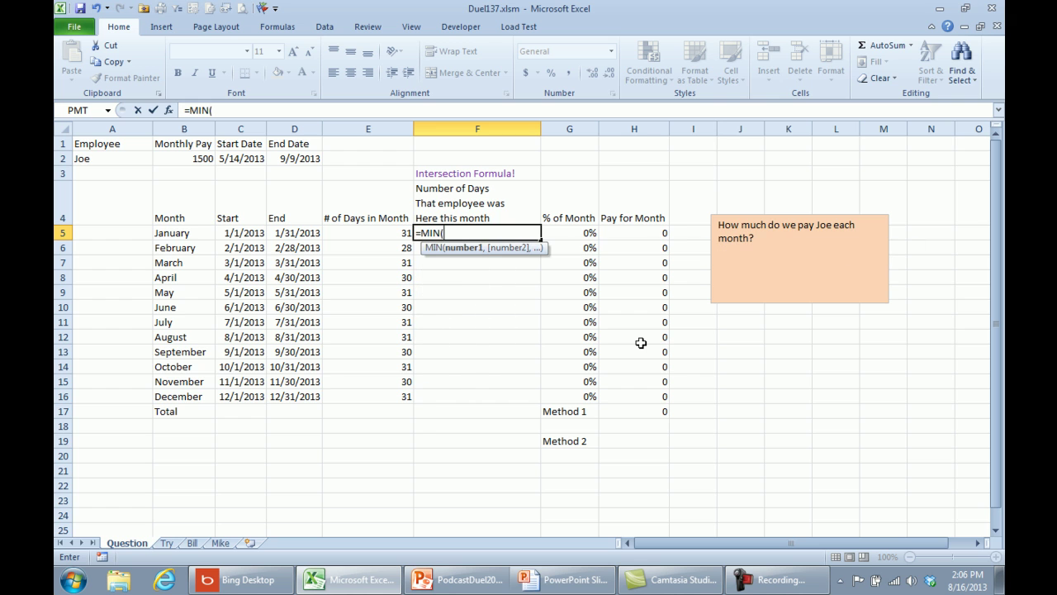
click(300, 233)
text(,)
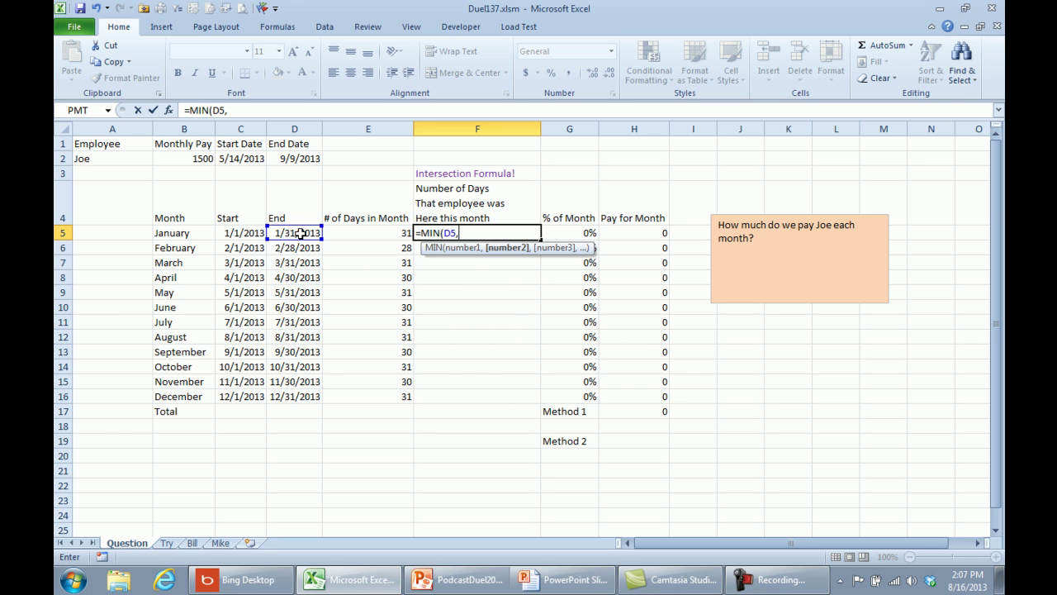
click(302, 158)
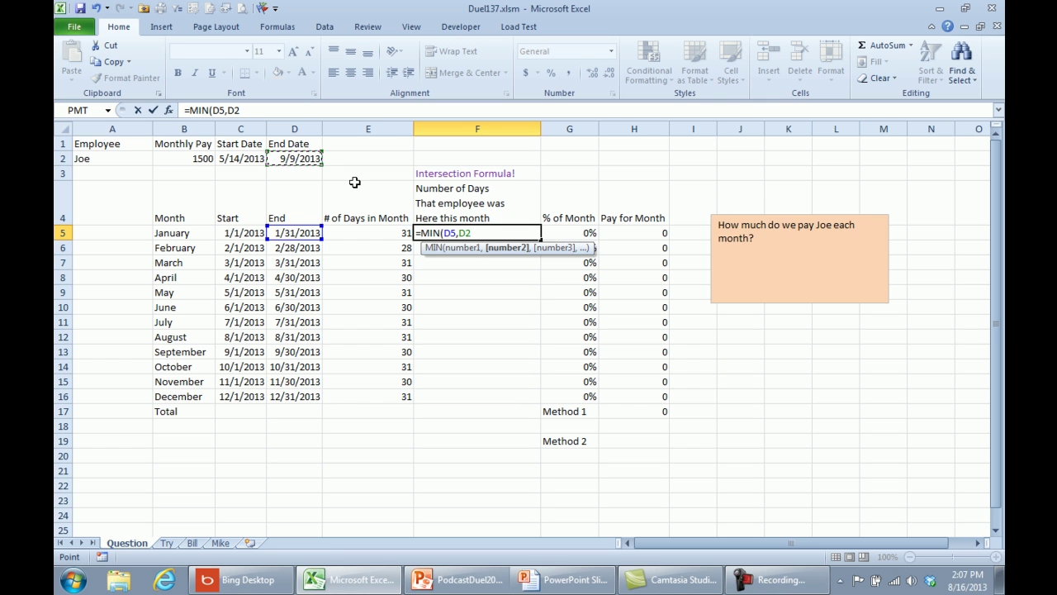
key(F4)
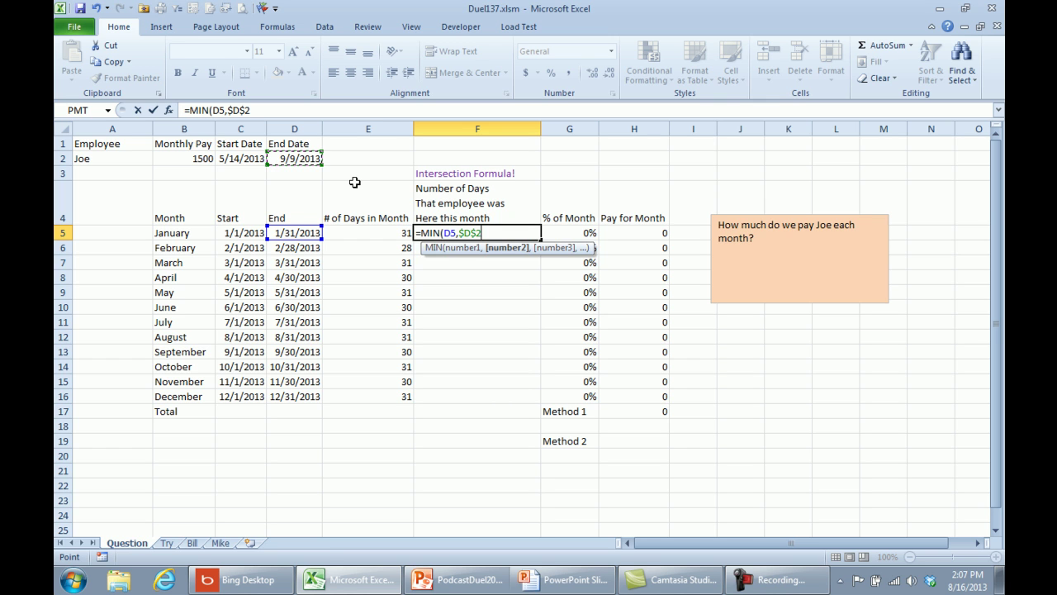
text()-)
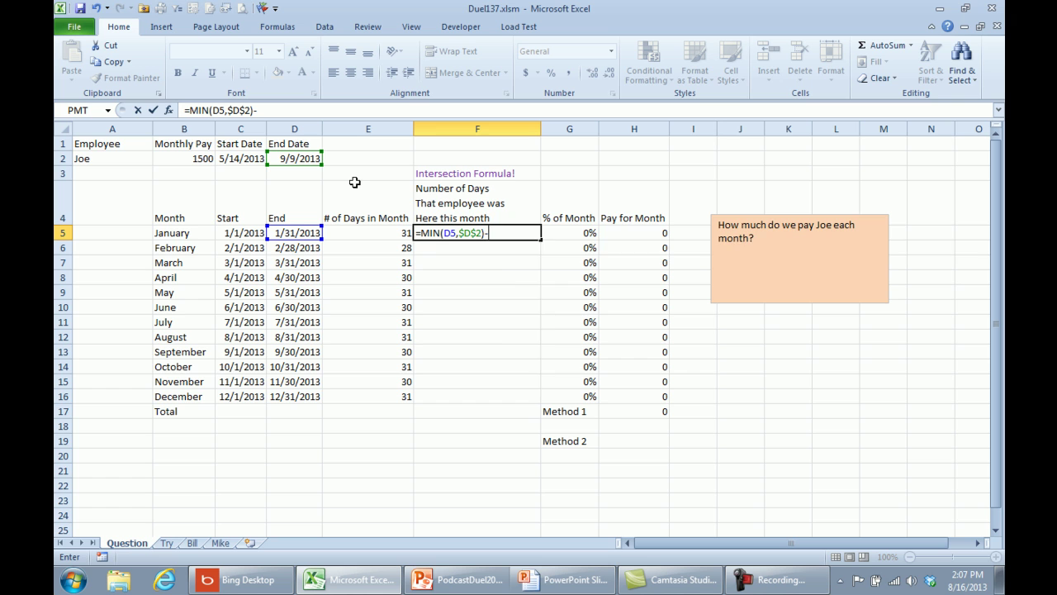
text(MAX()
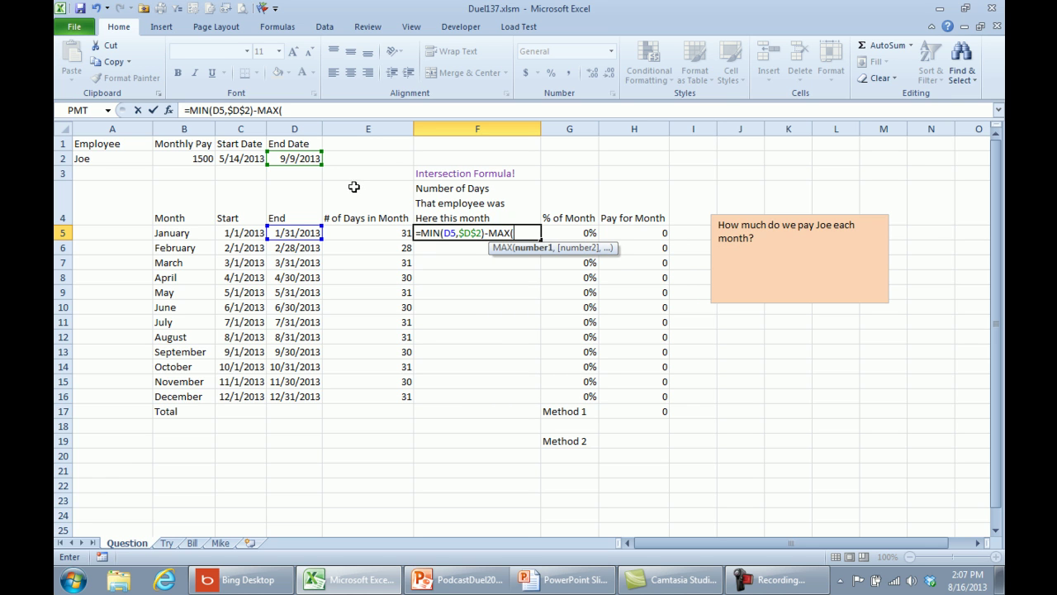
click(238, 233)
text(,)
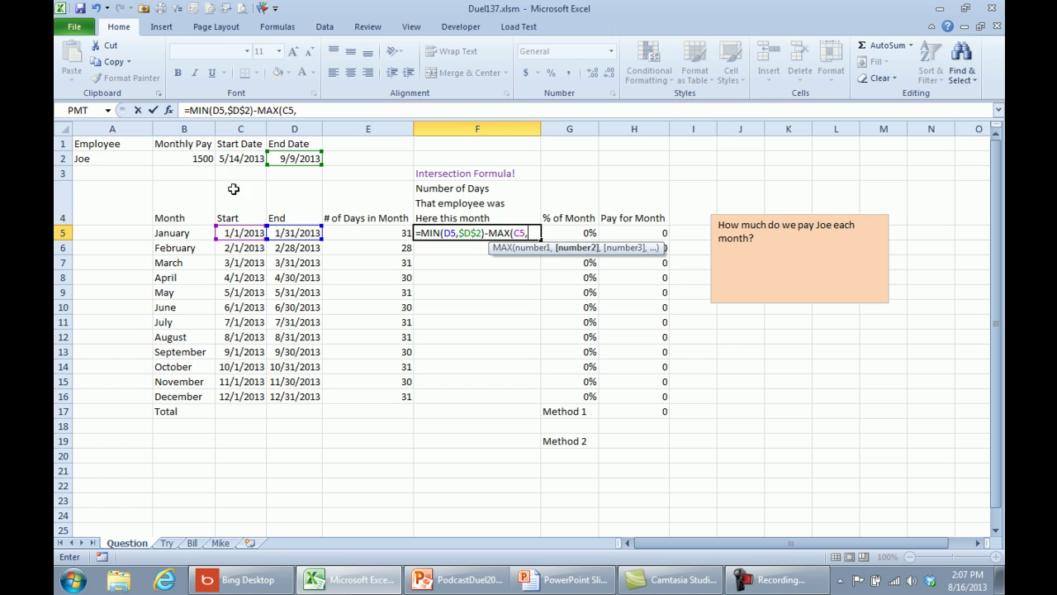
click(232, 160)
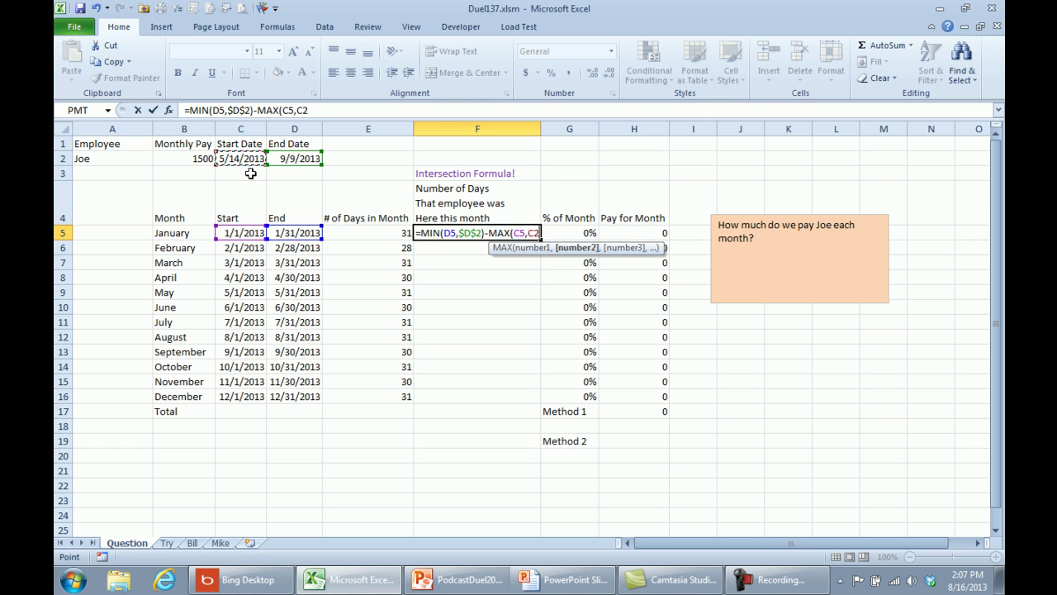
key(F4)
text())
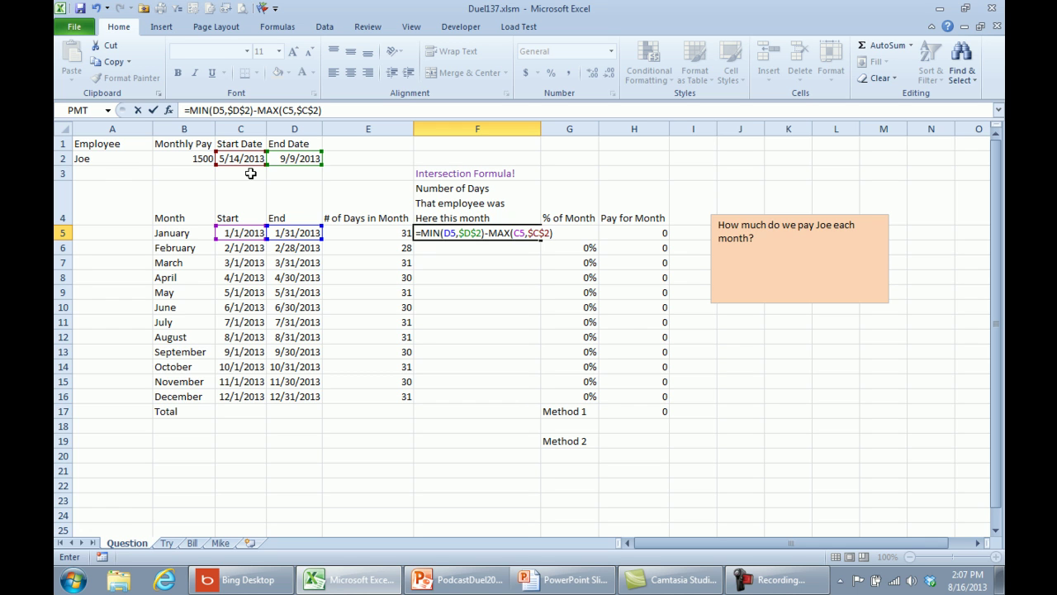
key(ctrl+Return)
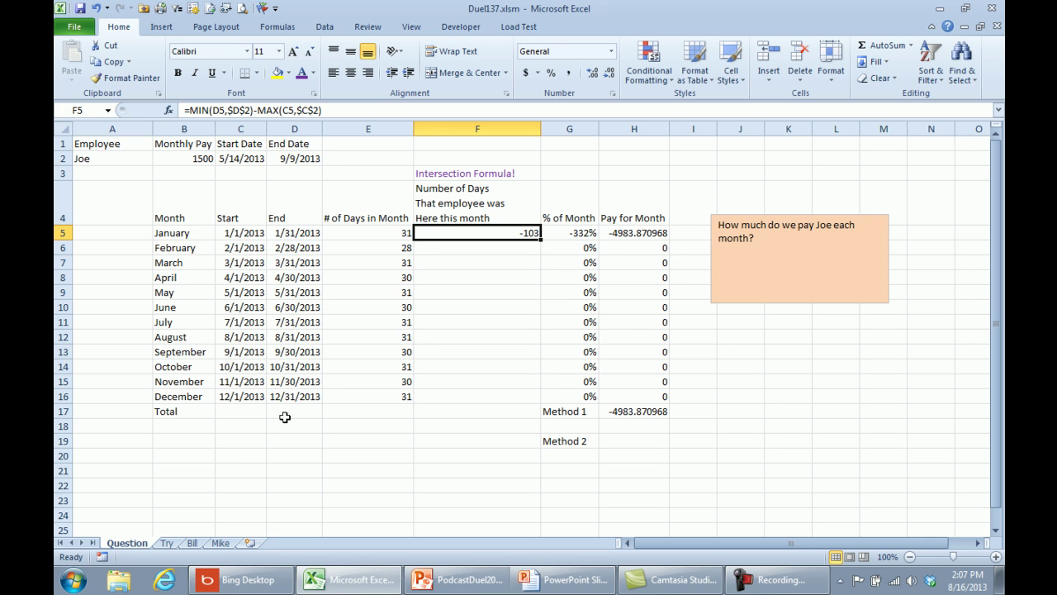
Step: Fill the F5 formula down through F16 and append +1 to it throughout F5:F16
drag(541, 238, 541, 402)
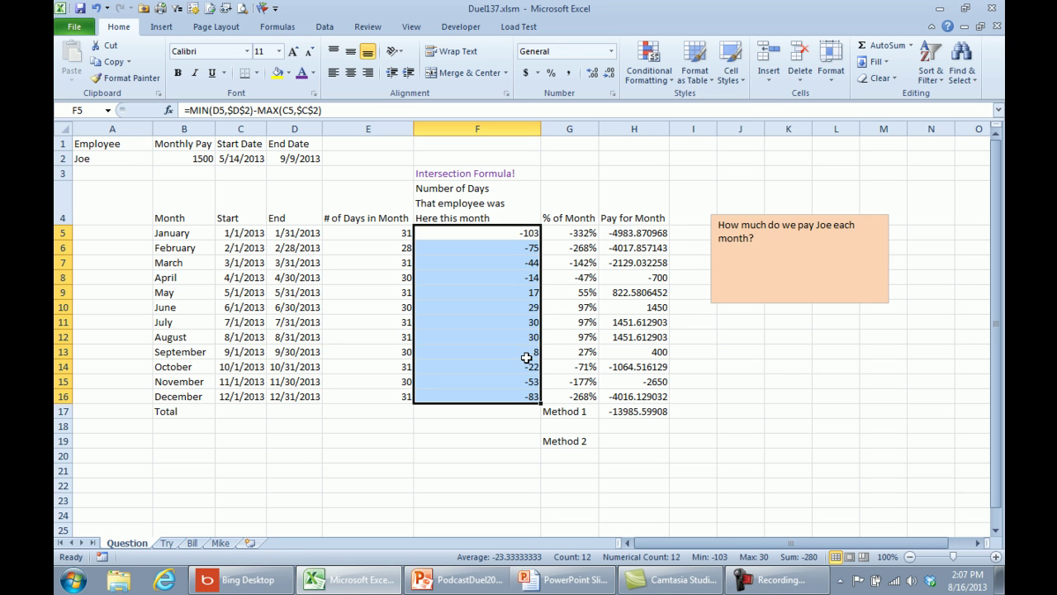
click(346, 113)
text(+1)
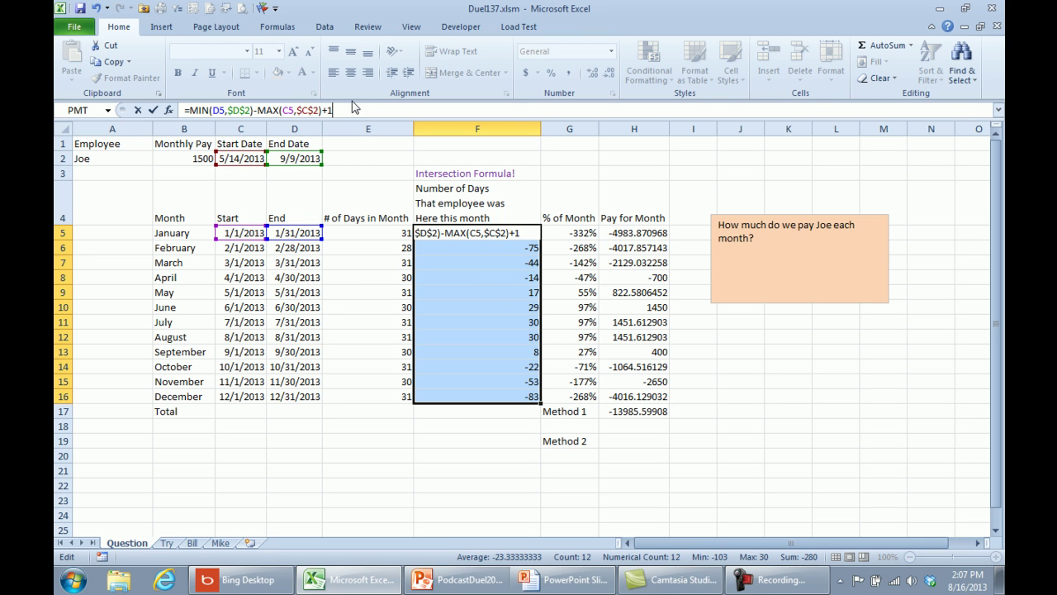
key(ctrl+Return)
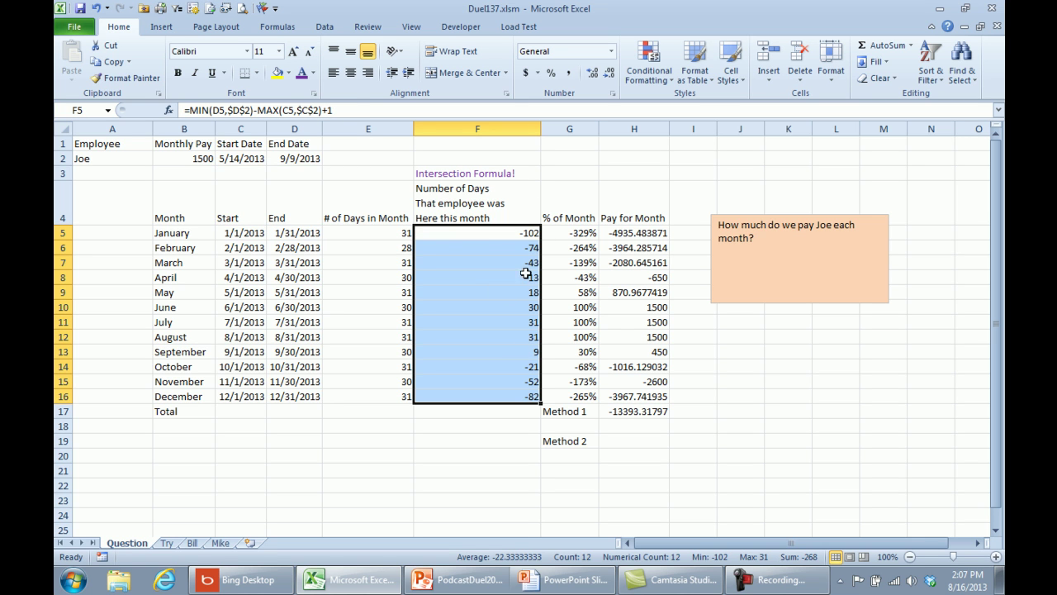
Step: Wrap the formulas in F5:F16 in MAX with a floor of zero, as =MAX(0,MIN(D5,$D$2)-MAX(C5,$C$2)+1)
click(190, 107)
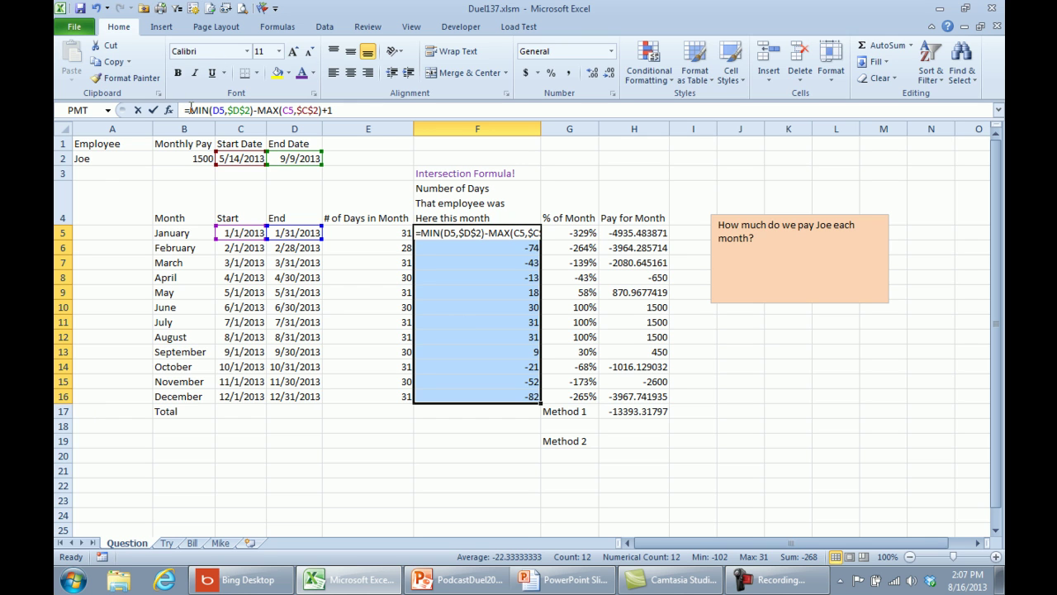
text(MAX(0,)
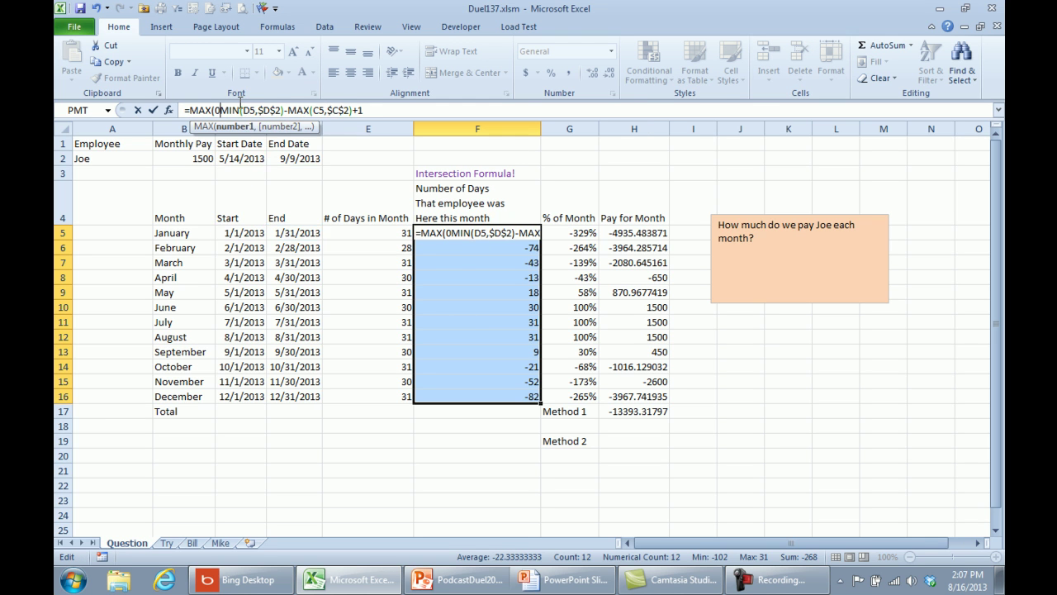
click(371, 110)
key(ctrl+Return)
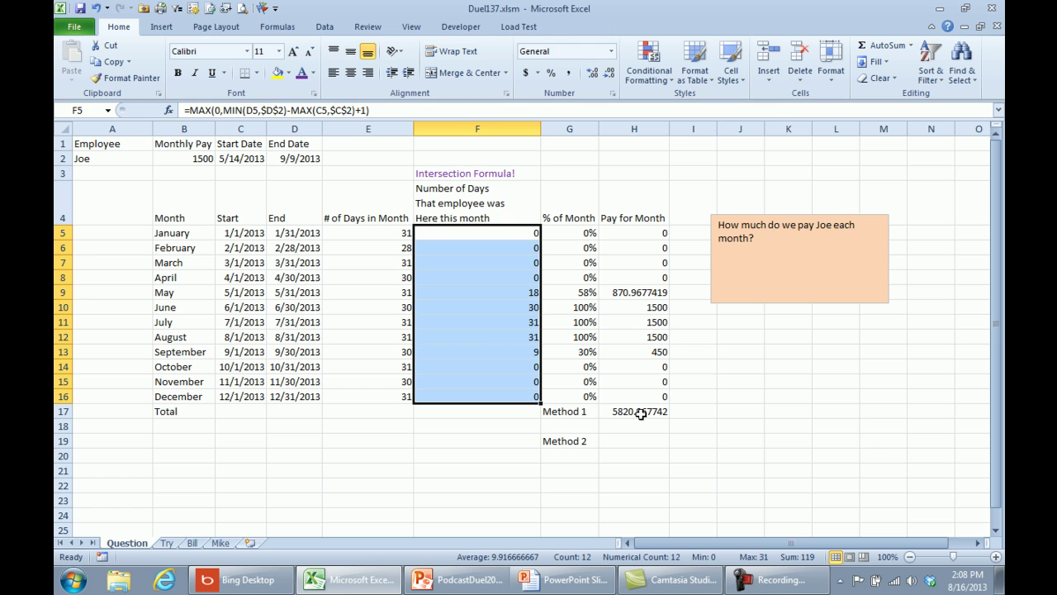
Step: Calculate the annual pay for Method 2 in H19 with the formula =B2*12
click(639, 443)
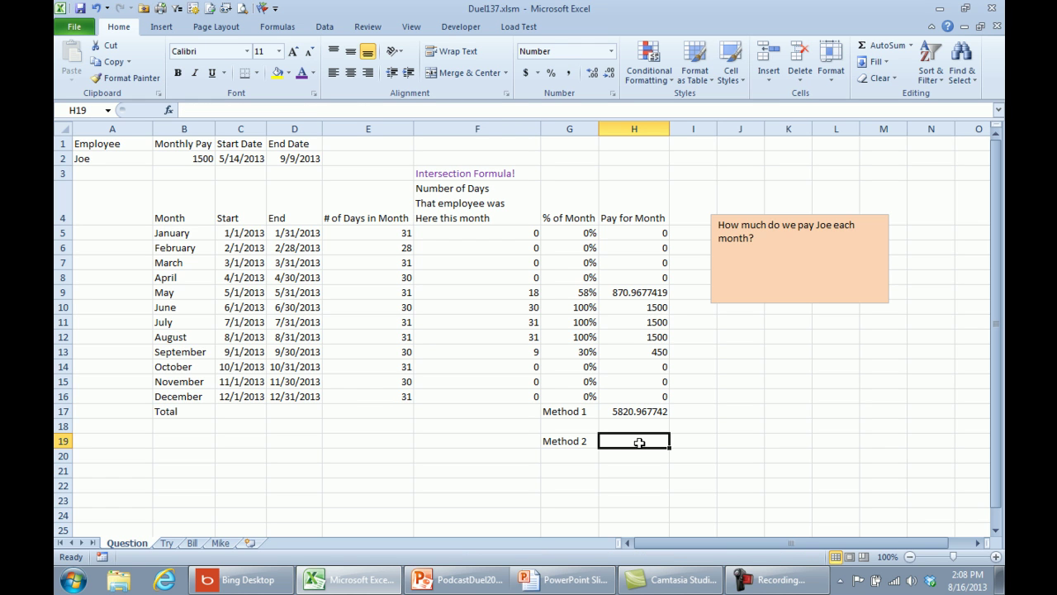
text(=)
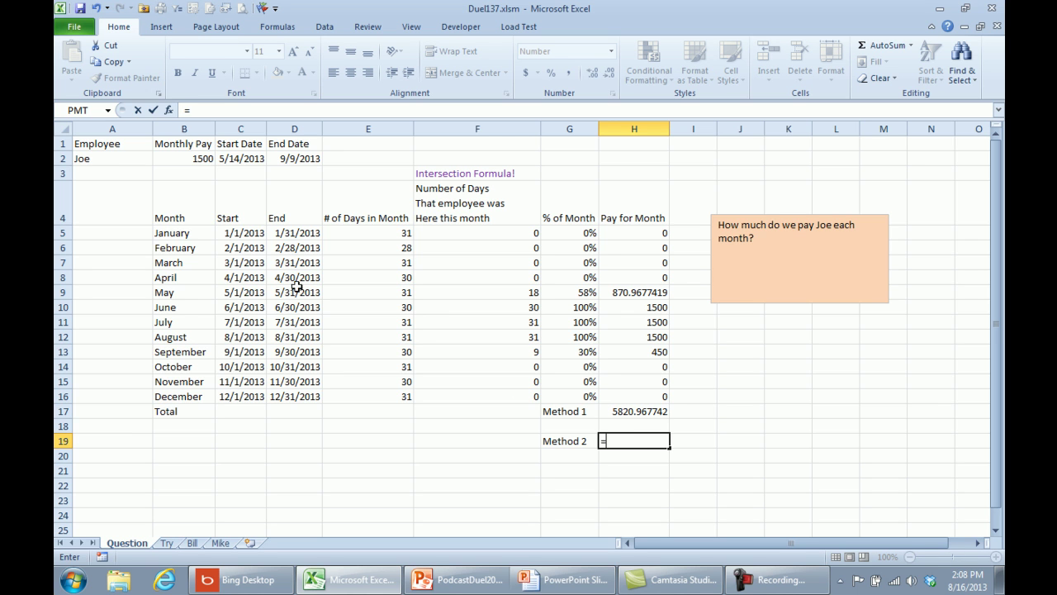
click(199, 159)
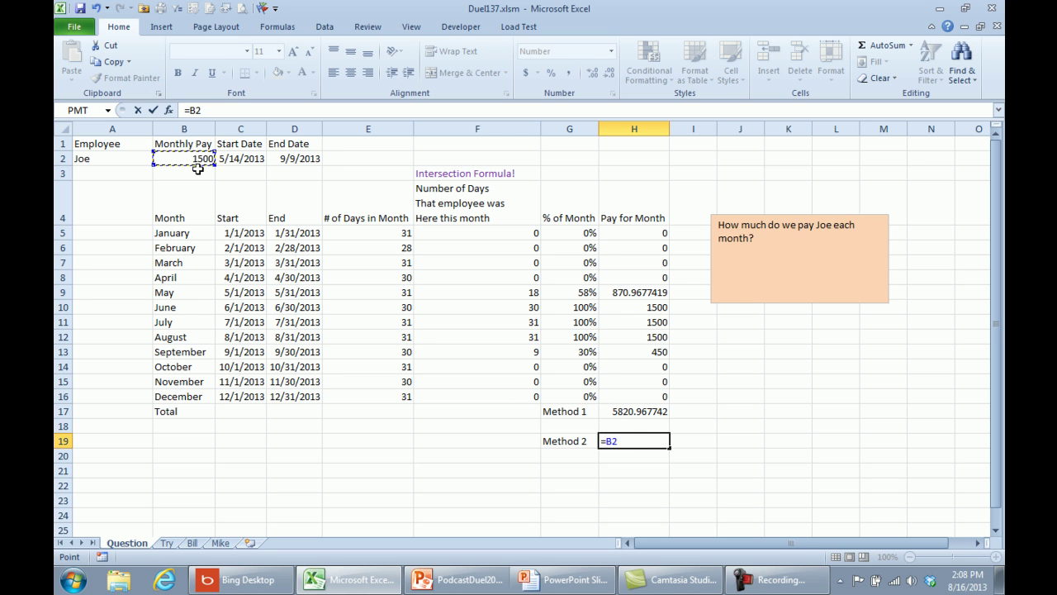
text(*12)
key(Return)
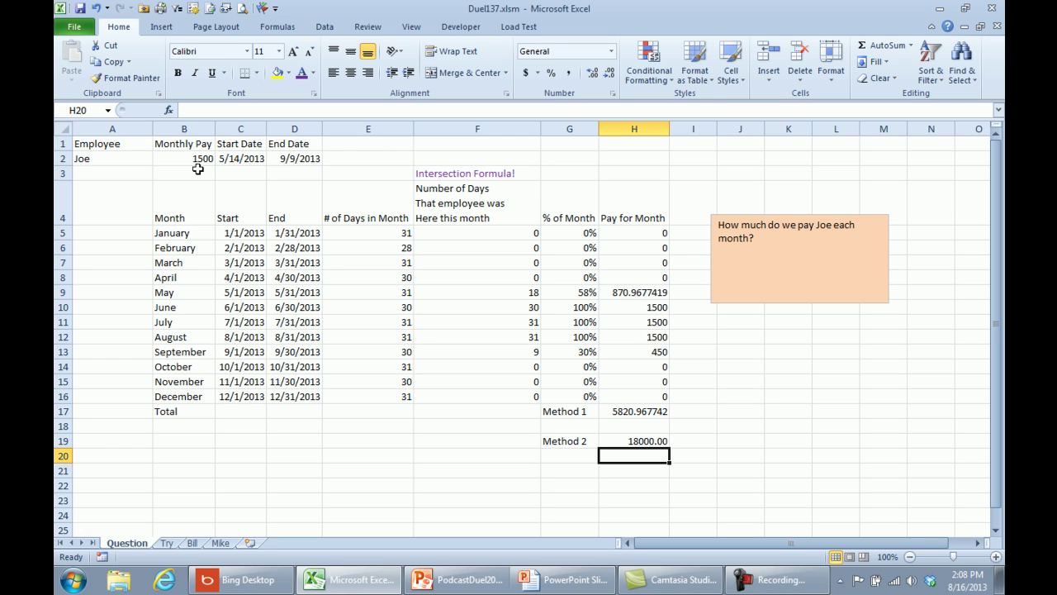
Step: Calculate the total number of days employed in H20 with the formula =D2-C2+1
text(=)
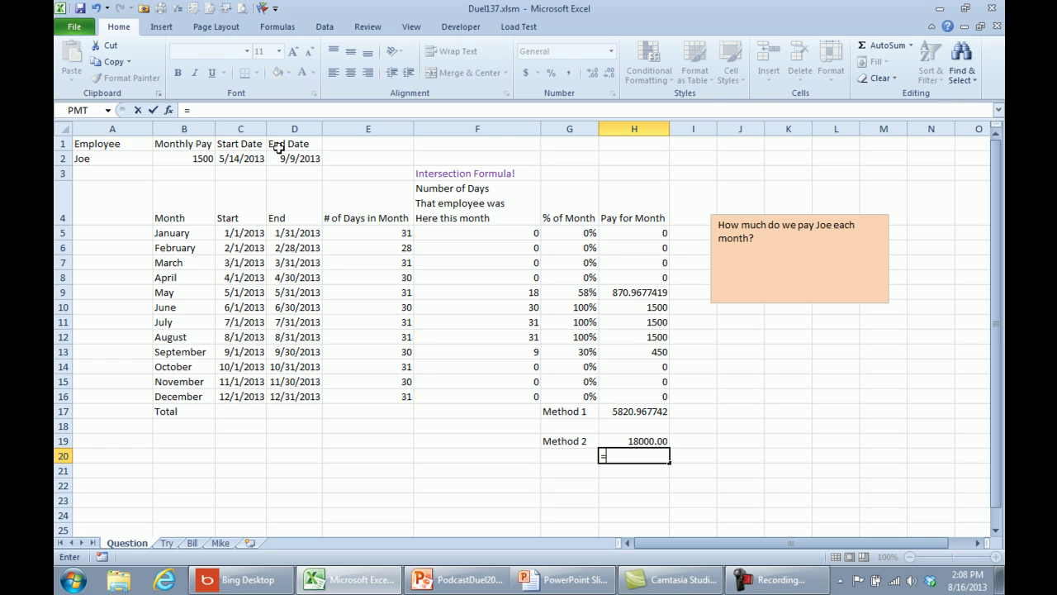
click(284, 158)
text(-)
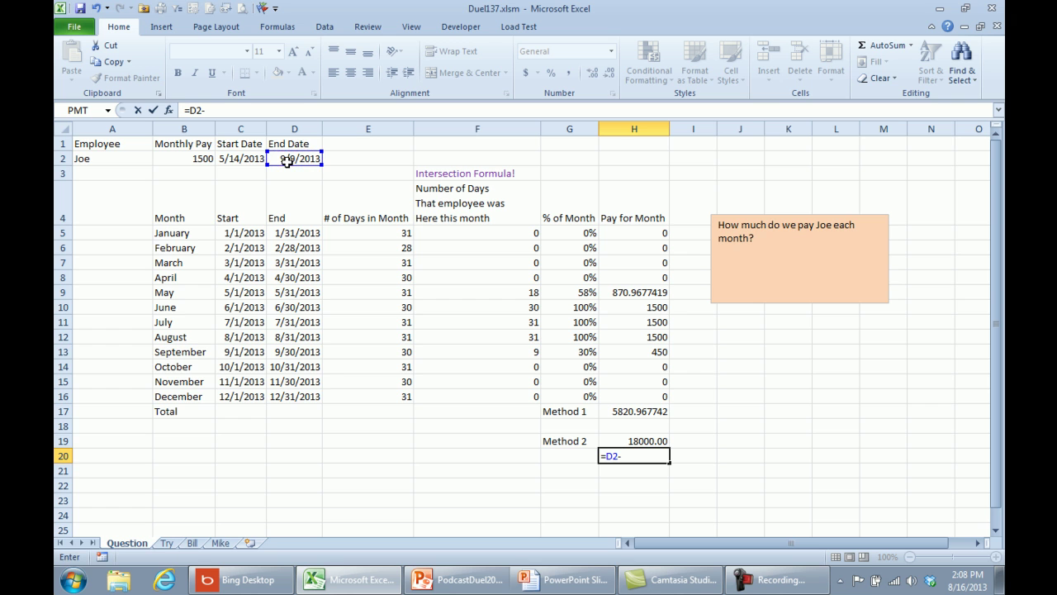
click(246, 158)
text(+1)
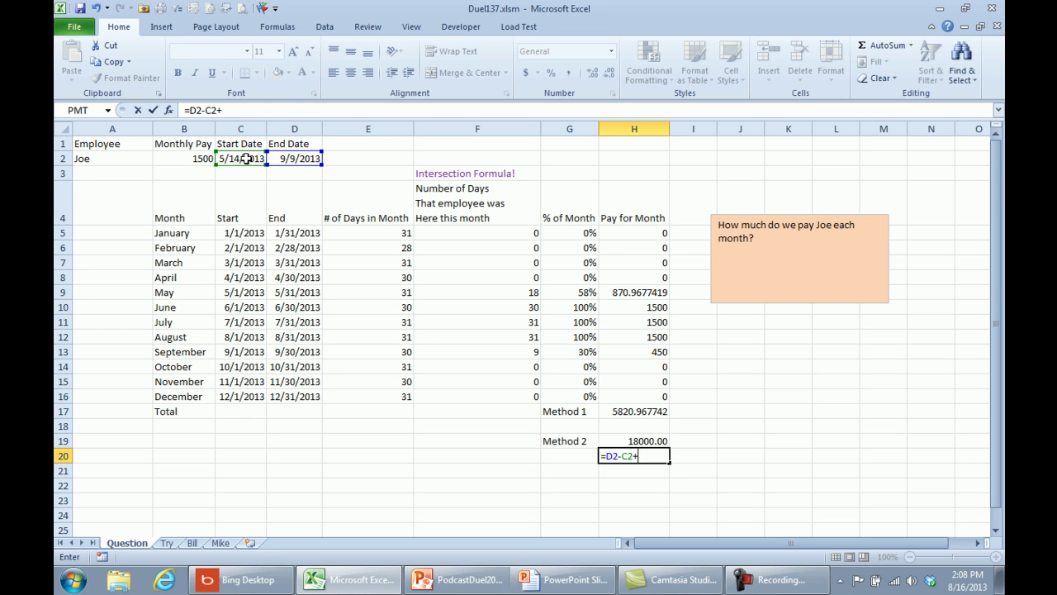
key(Return)
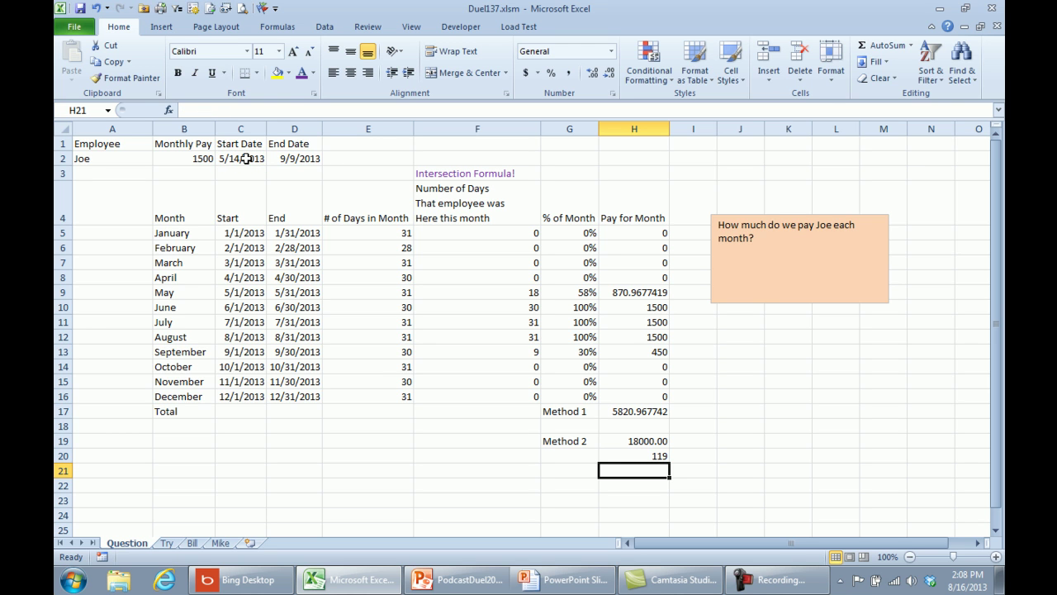
Step: Calculate the employed share of the year in H21 with the formula =H20/365
text(=H20/)
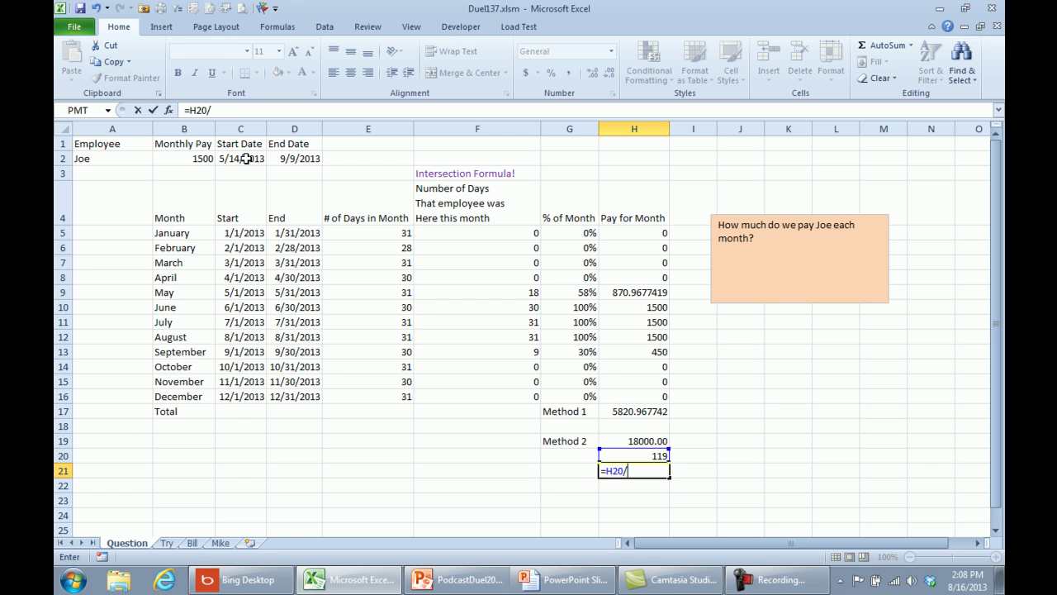
text(365)
key(Return)
Step: Calculate the Method 2 prorated pay in H22 with the formula =H21*H19
text(=)
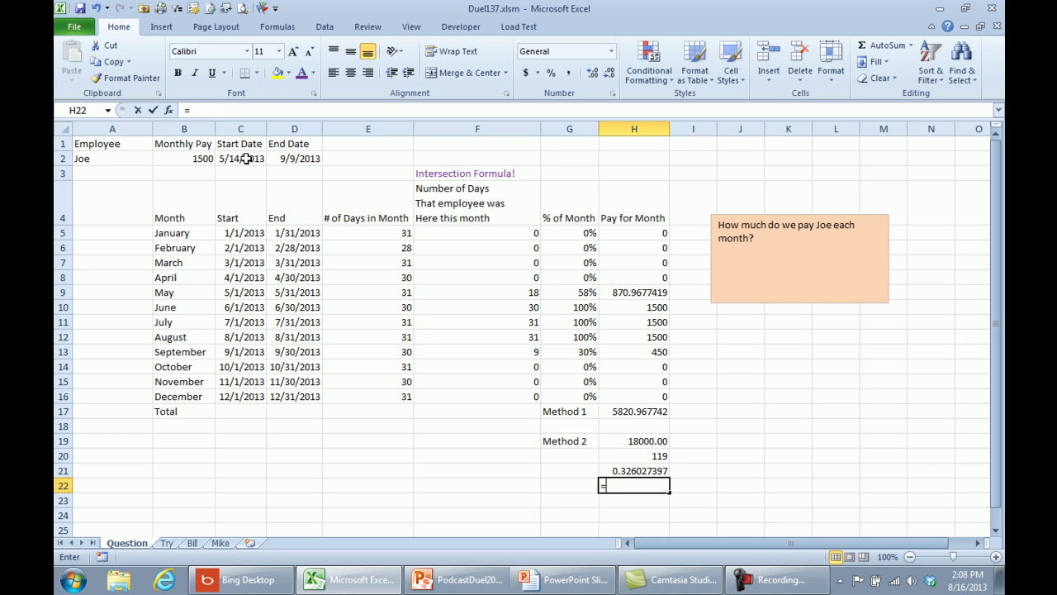
text(H21*)
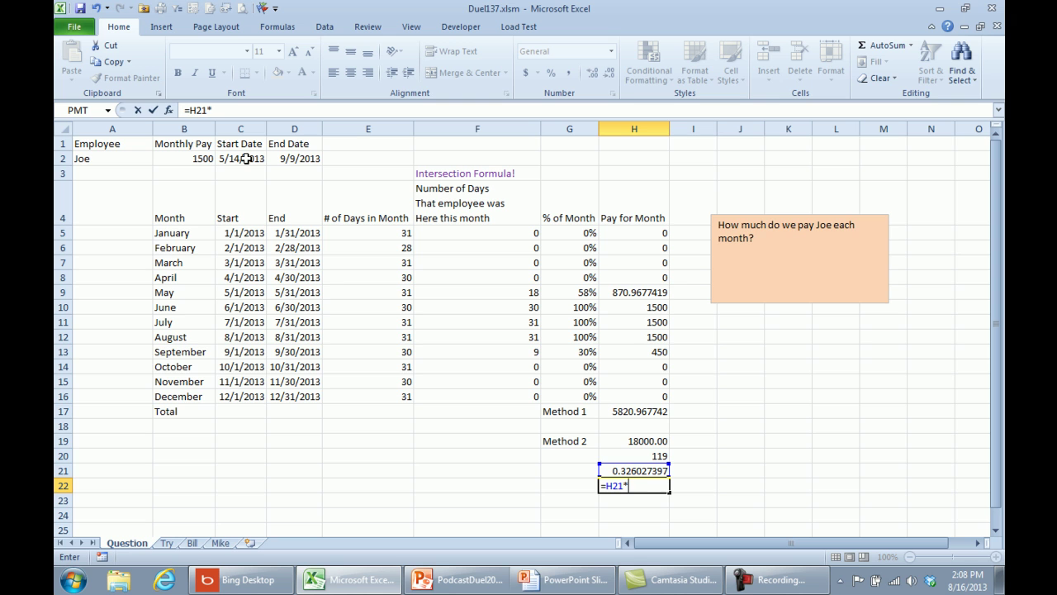
text(H19)
key(Return)
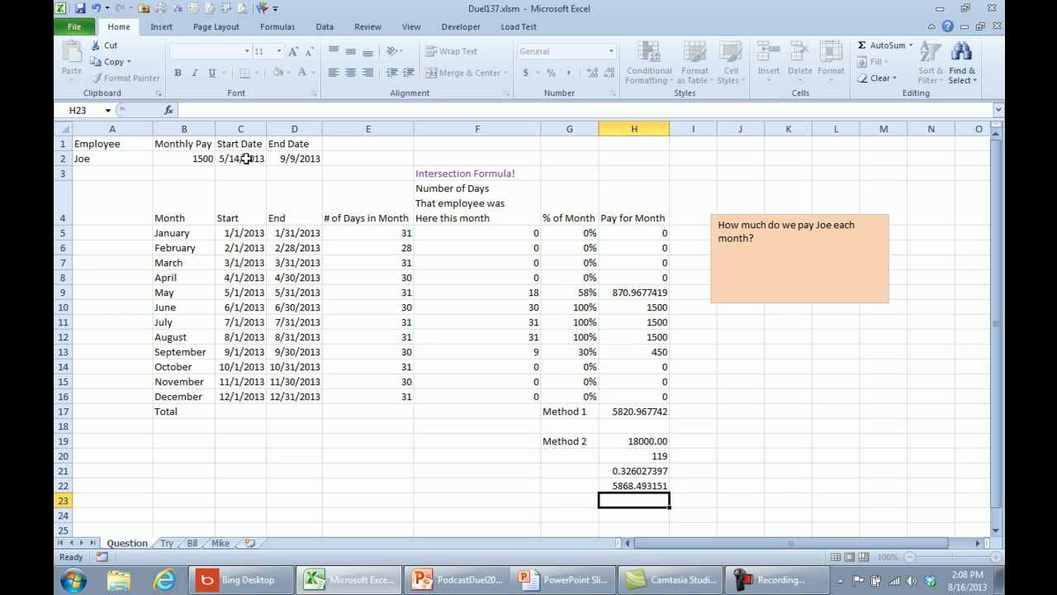
key(Up)
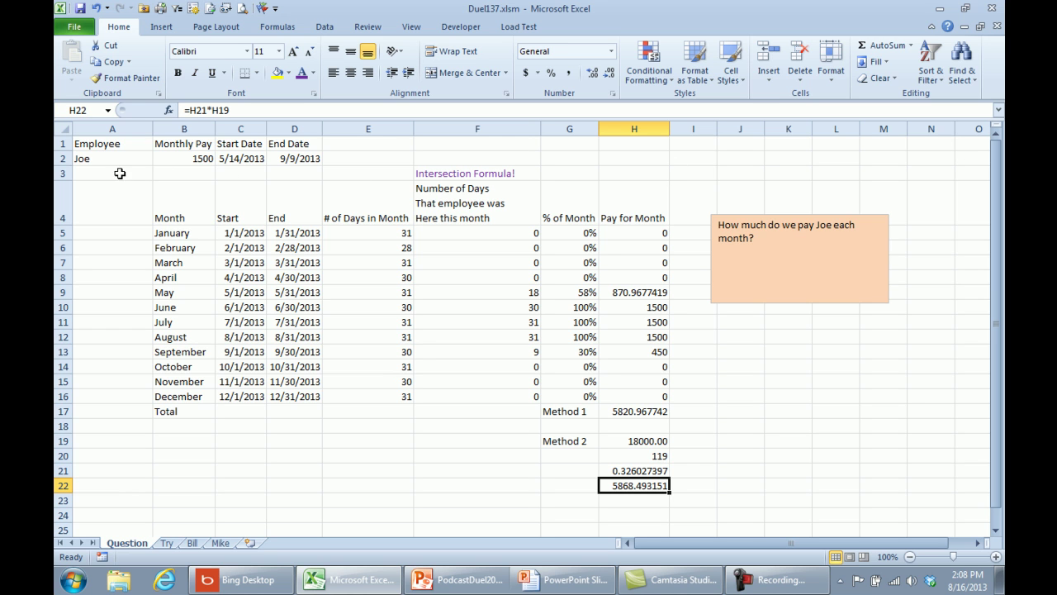
Step: Highlight the monthly Method 1 calculations in C5:H17 for review
click(237, 234)
drag(238, 234, 621, 411)
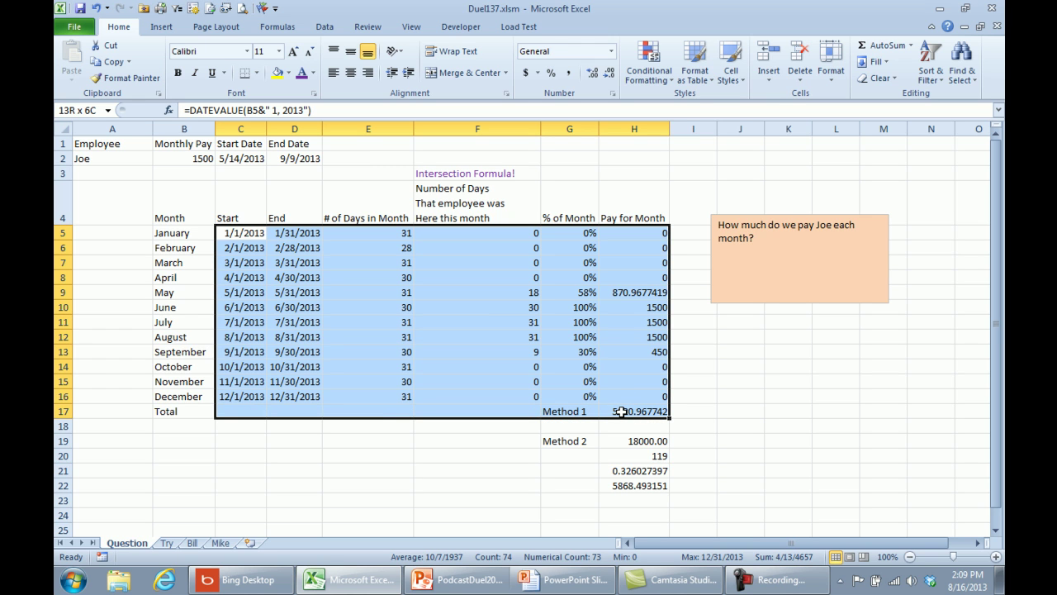
drag(621, 411, 622, 409)
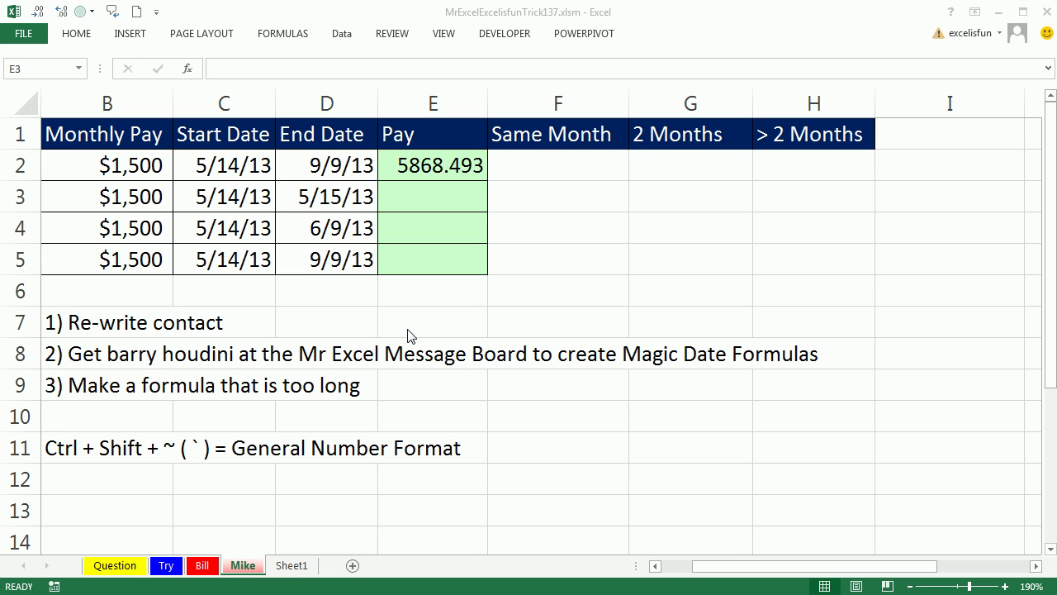
Step: Examine the pay formula in E2, including its annual pay part (B2*12), and re-enter it
click(435, 167)
double_click(436, 167)
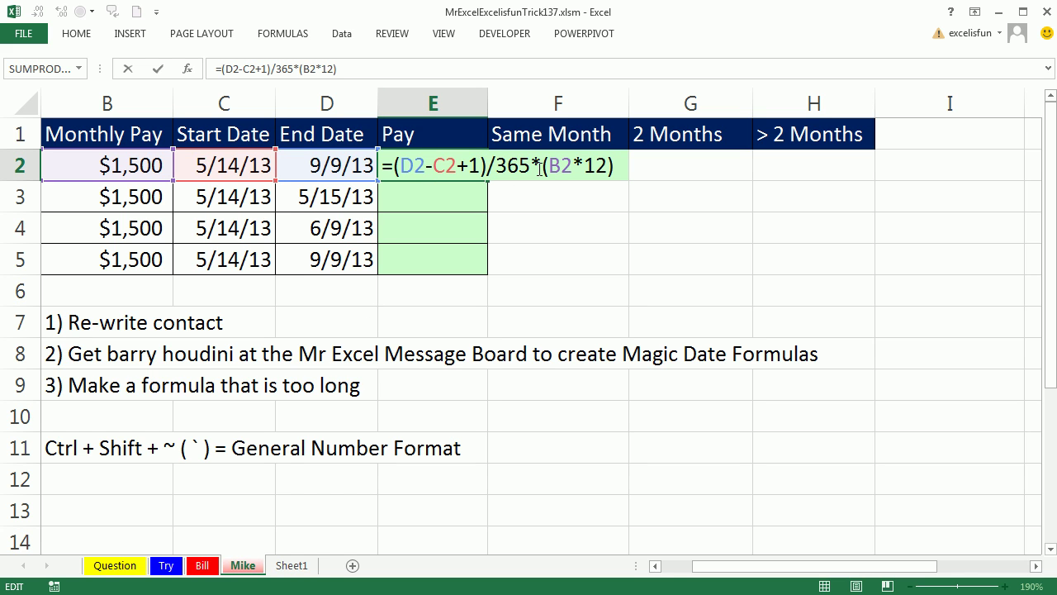
drag(541, 167, 702, 182)
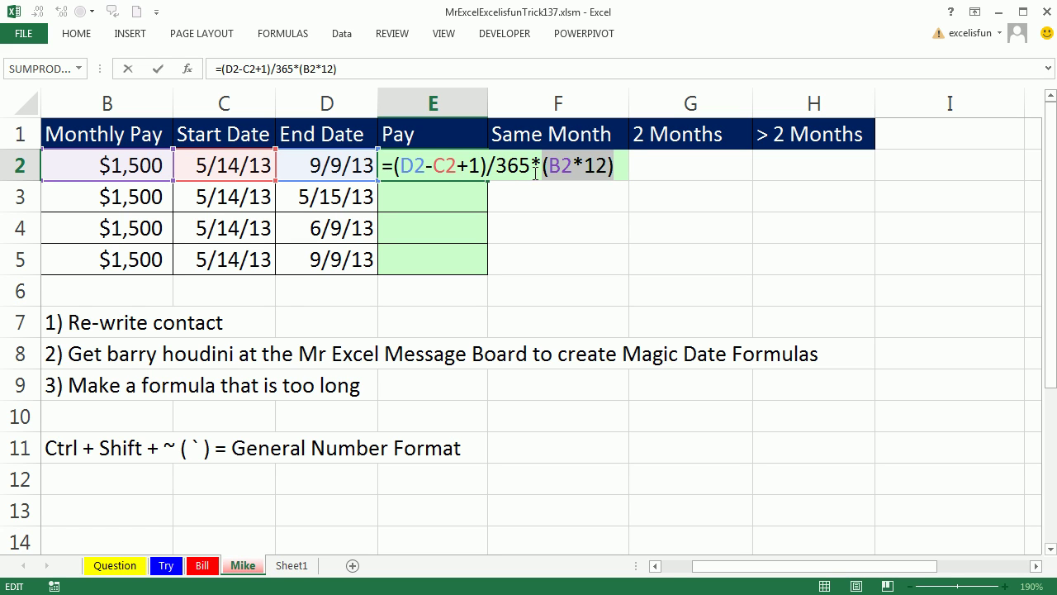
key(ctrl+Return)
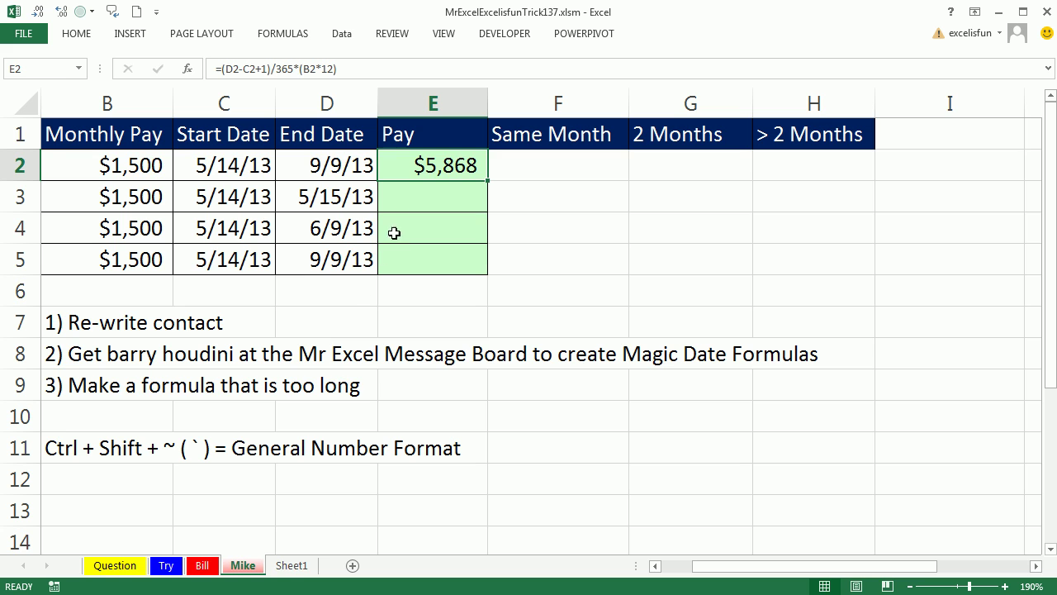
Step: Begin the Same Month formula in F3 with the count of days worked, =(D3-C3+1)
click(406, 198)
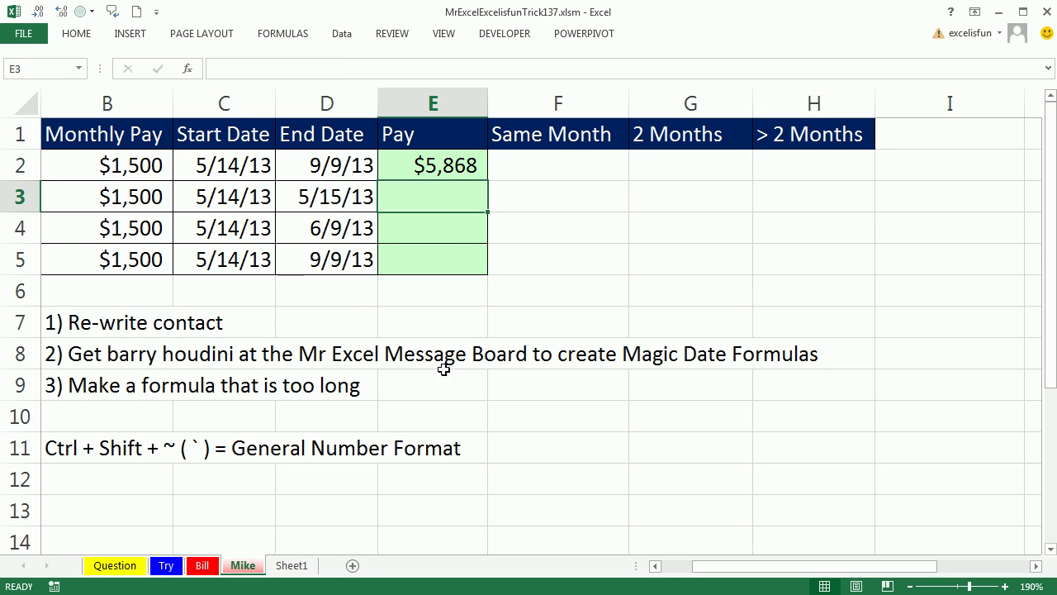
click(576, 200)
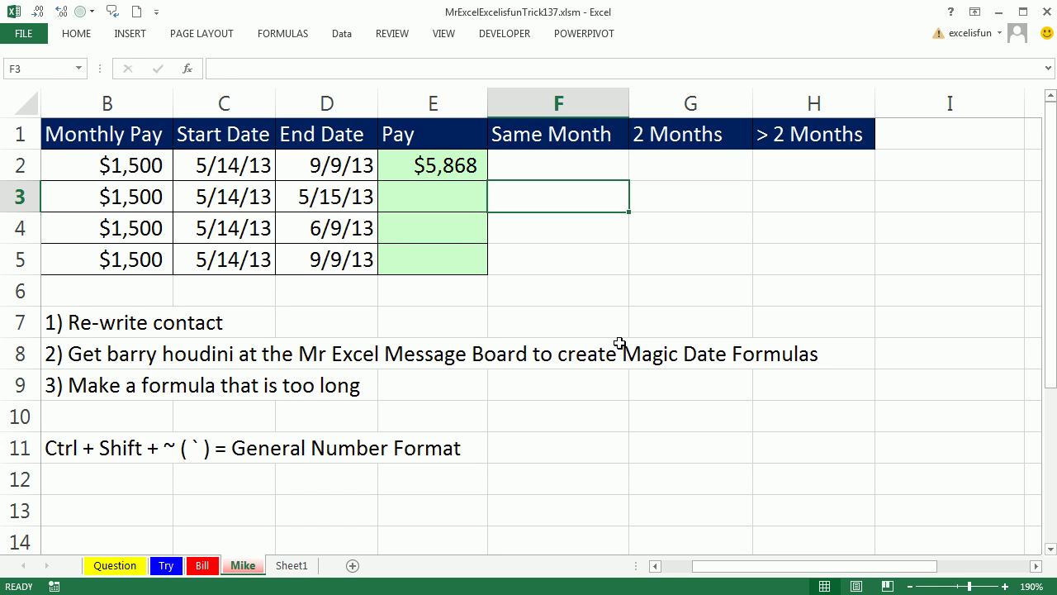
text(=()
click(345, 193)
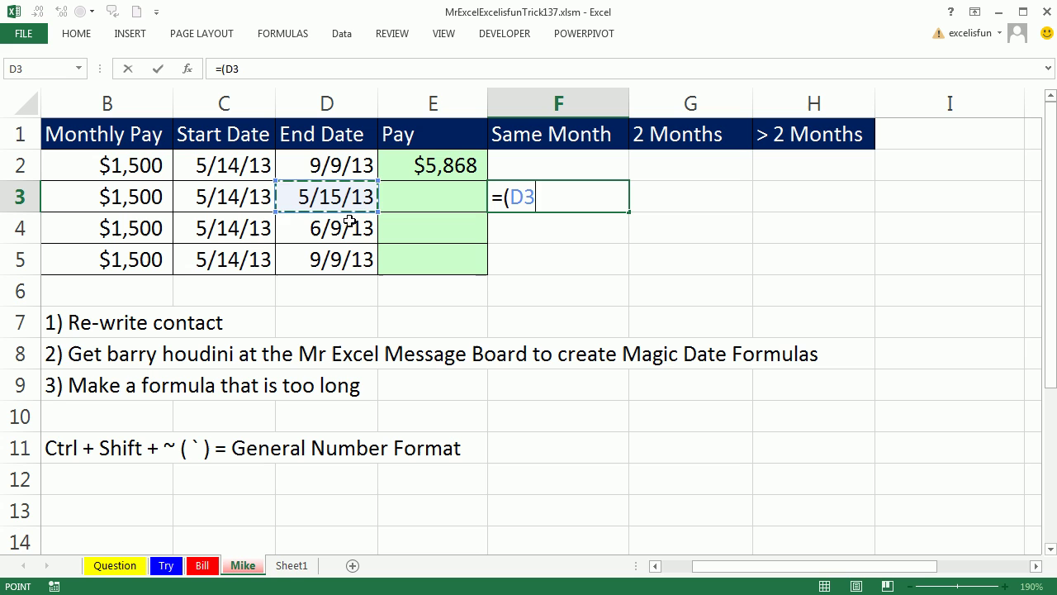
text(-)
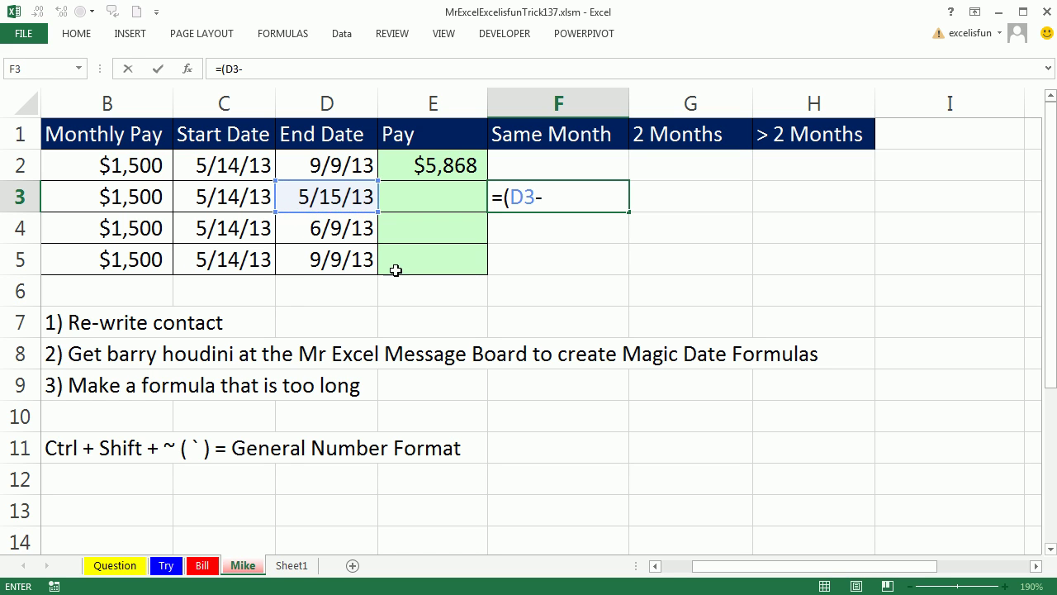
click(212, 196)
text(+1))
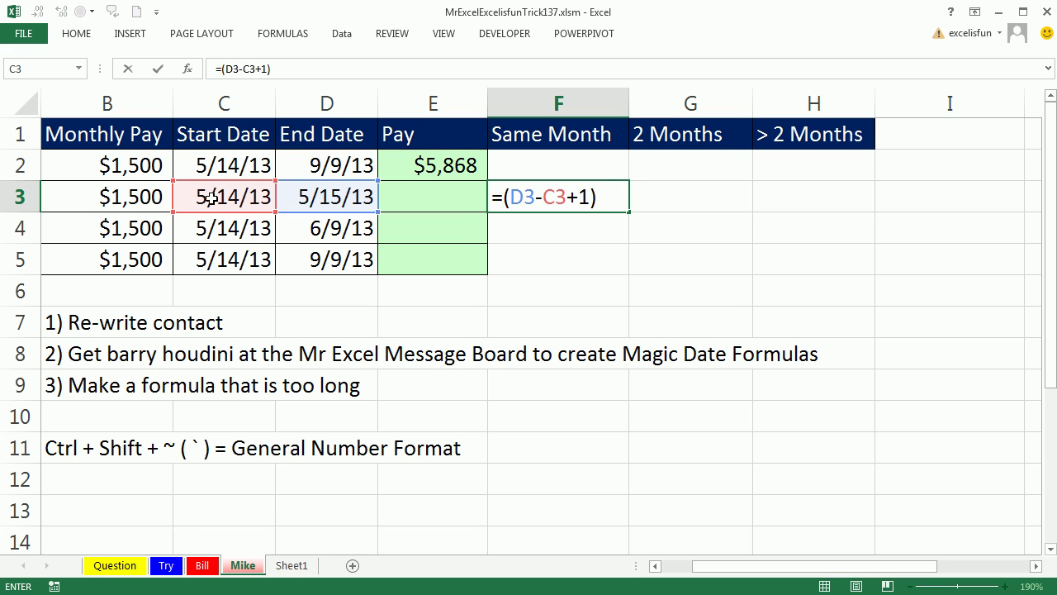
Step: Divide the F3 day count by the number of days in the end date's month using DAY(EOMONTH(D3,0))
text(/)
text(DAY()
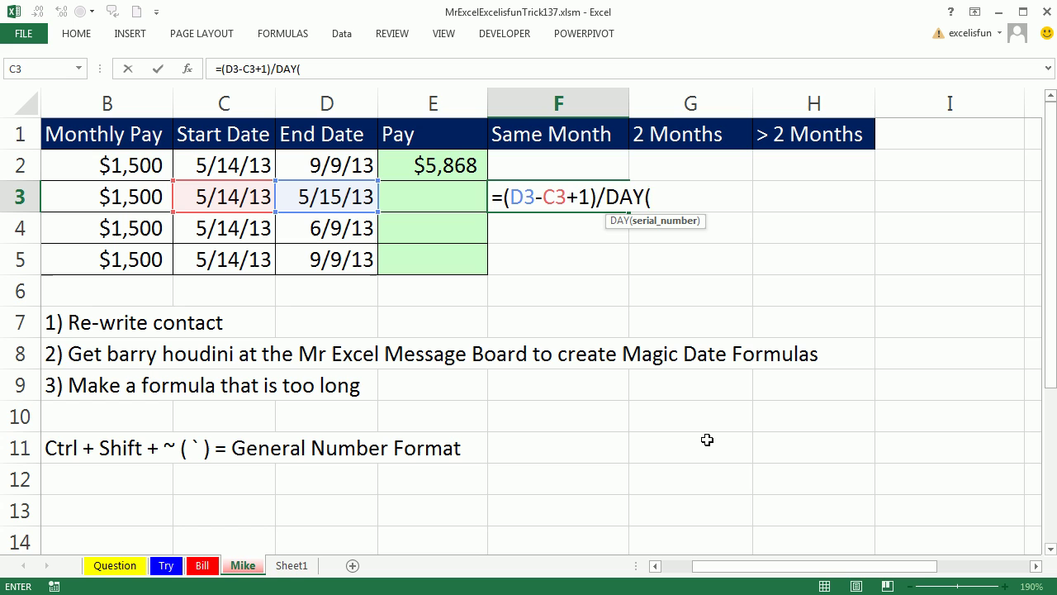
text(EO)
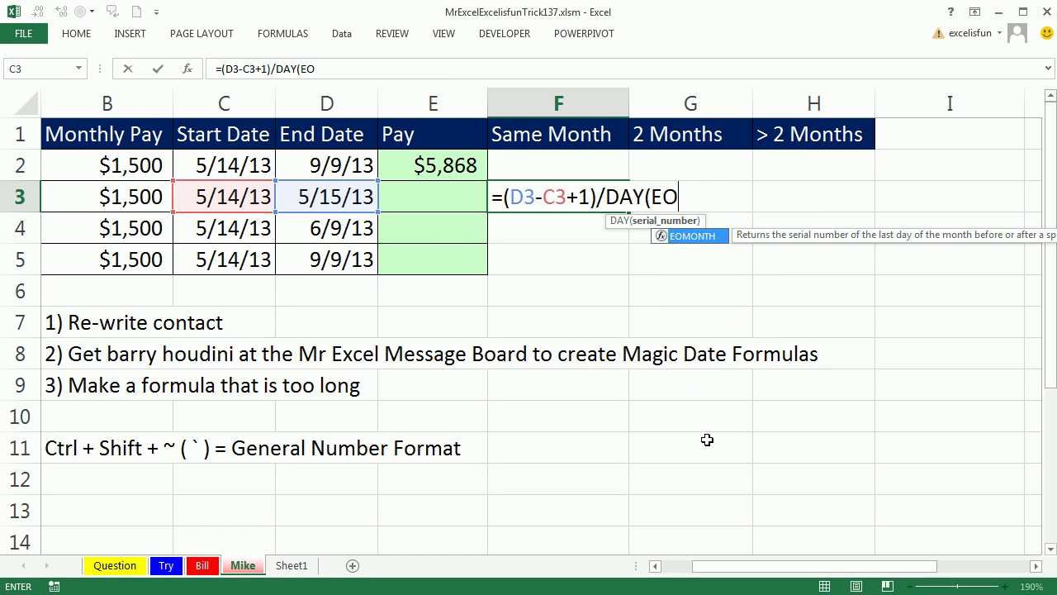
key(Tab)
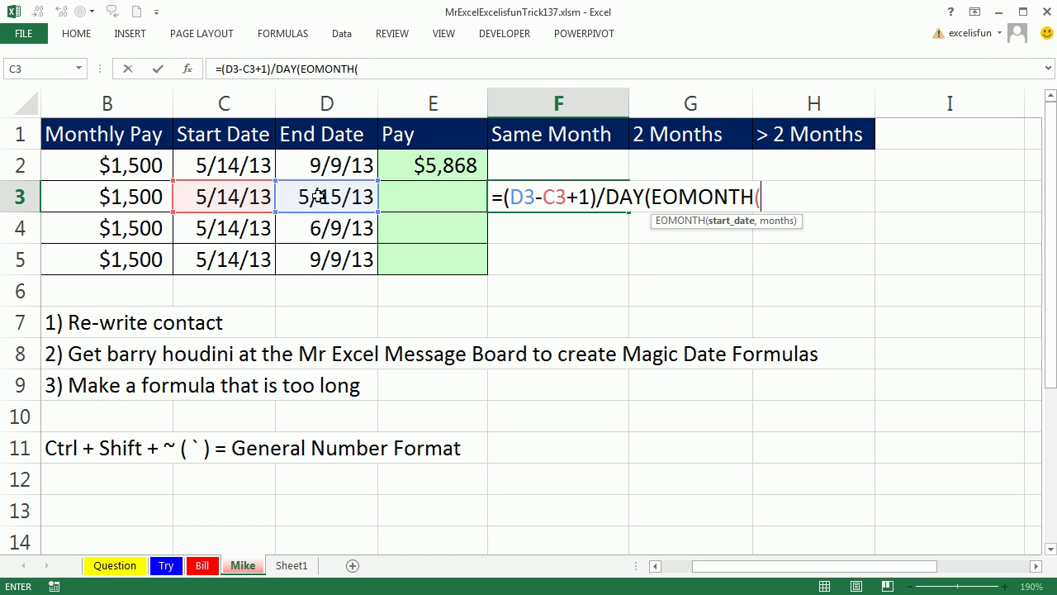
click(350, 200)
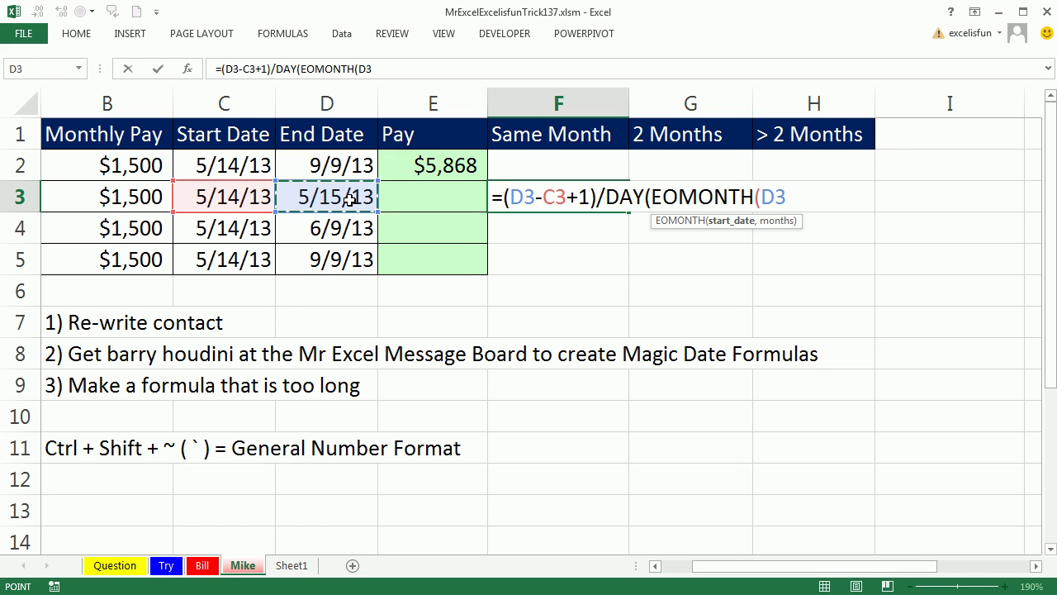
text(,0)
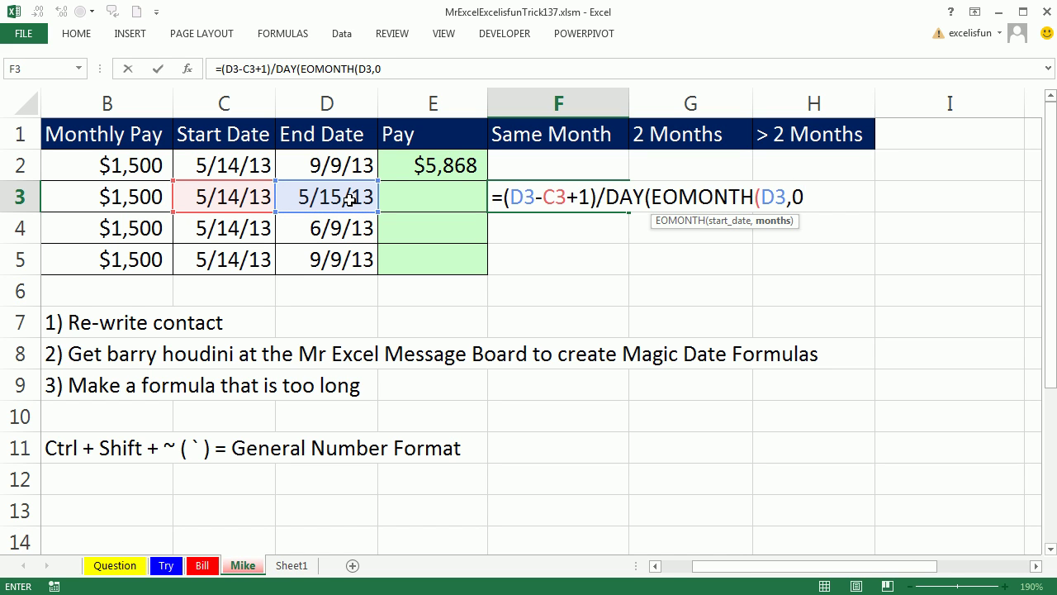
text())
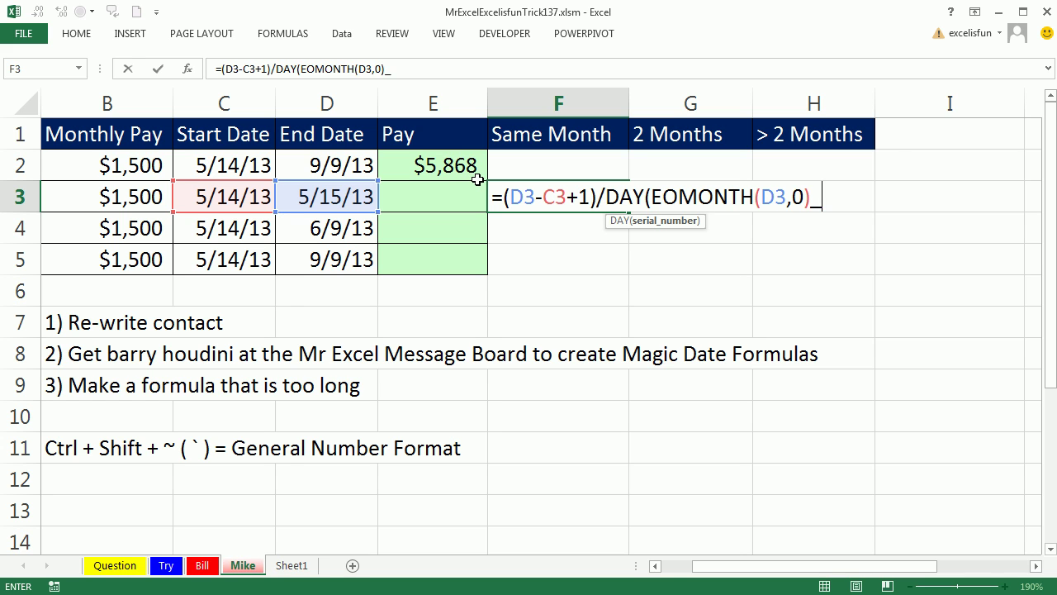
text())
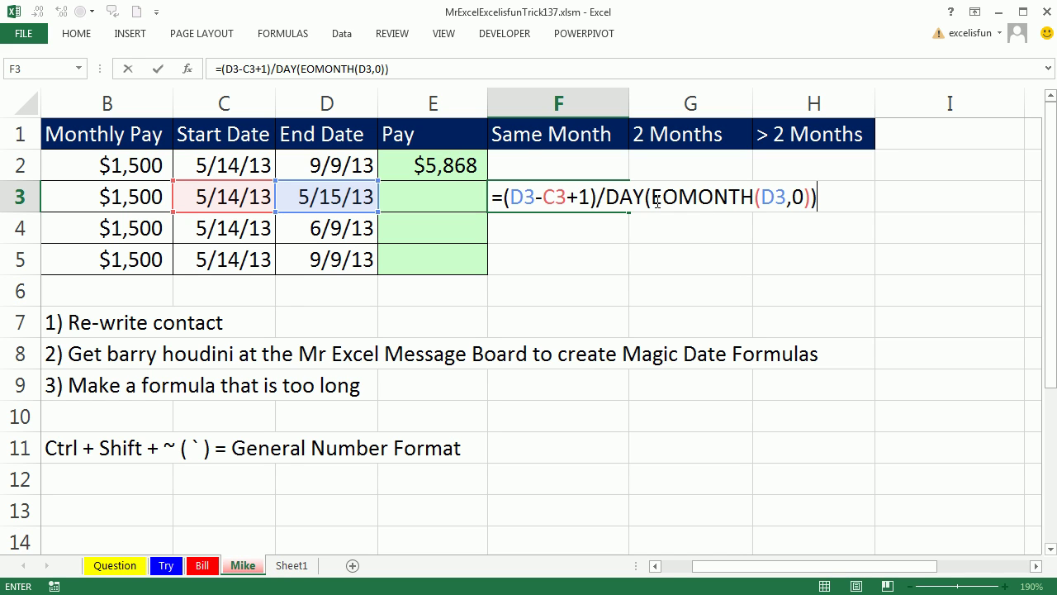
Step: Evaluate EOMONTH(D3,0) and the whole DAY divisor inside the F3 formula, restoring the formula after each check
click(665, 222)
key(F9)
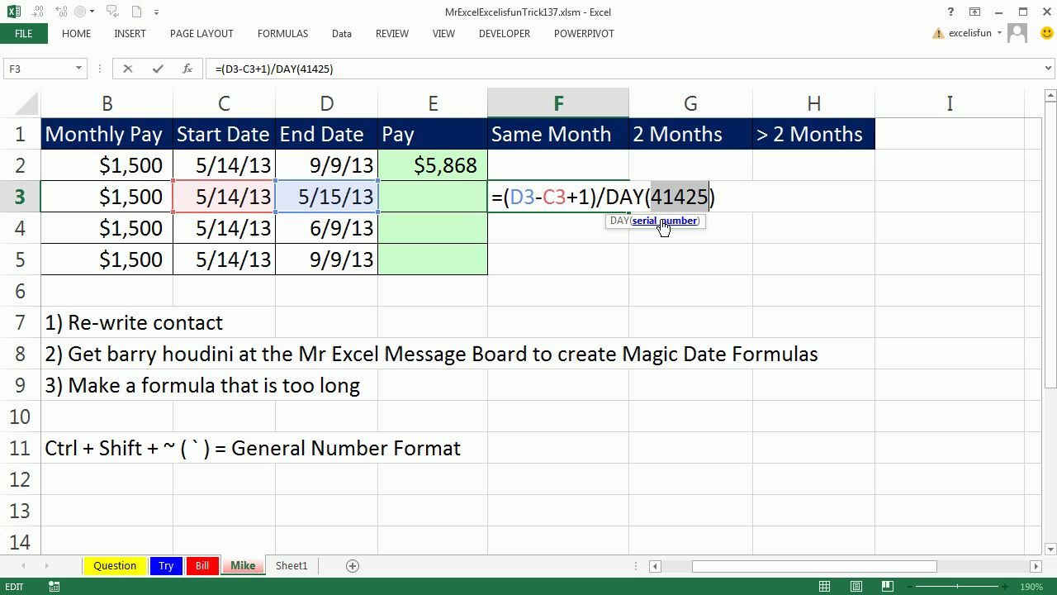
key(ctrl+z)
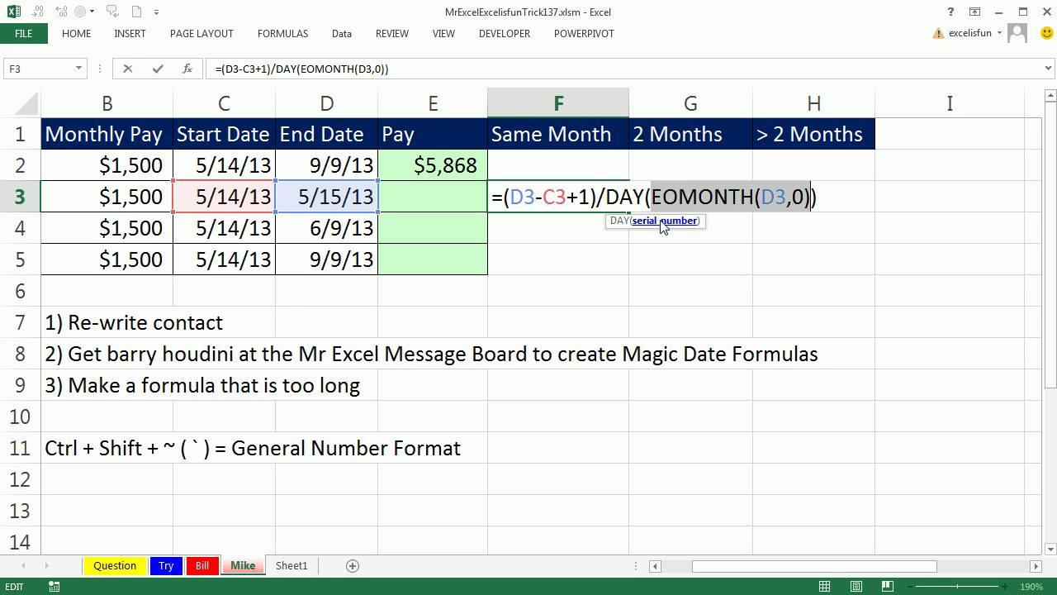
drag(606, 198, 818, 199)
key(F9)
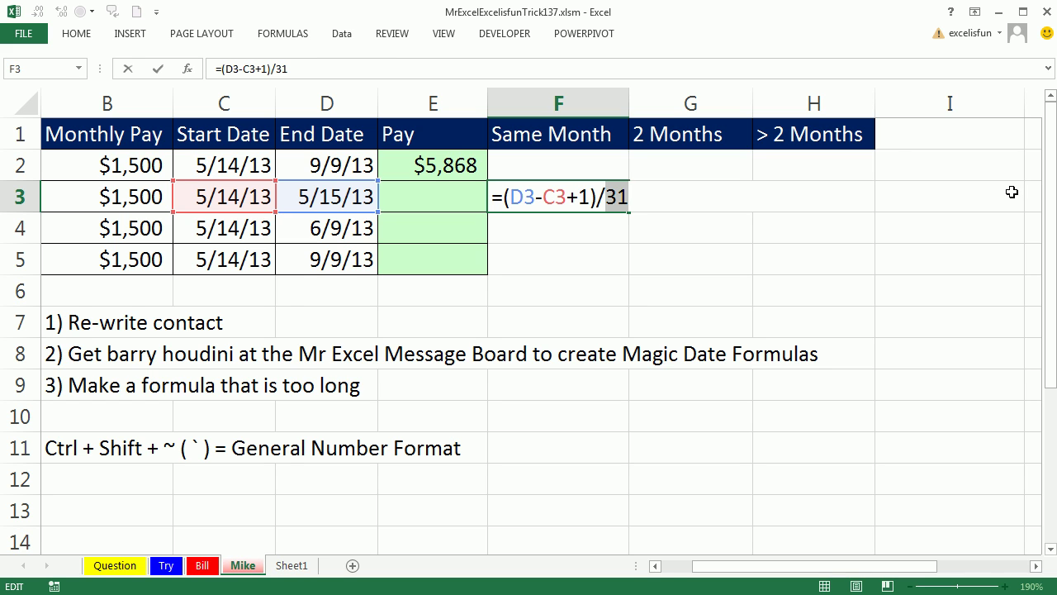
key(ctrl+z)
Step: Enter the F3 formula and apply the General number format to the cell
key(ctrl+Return)
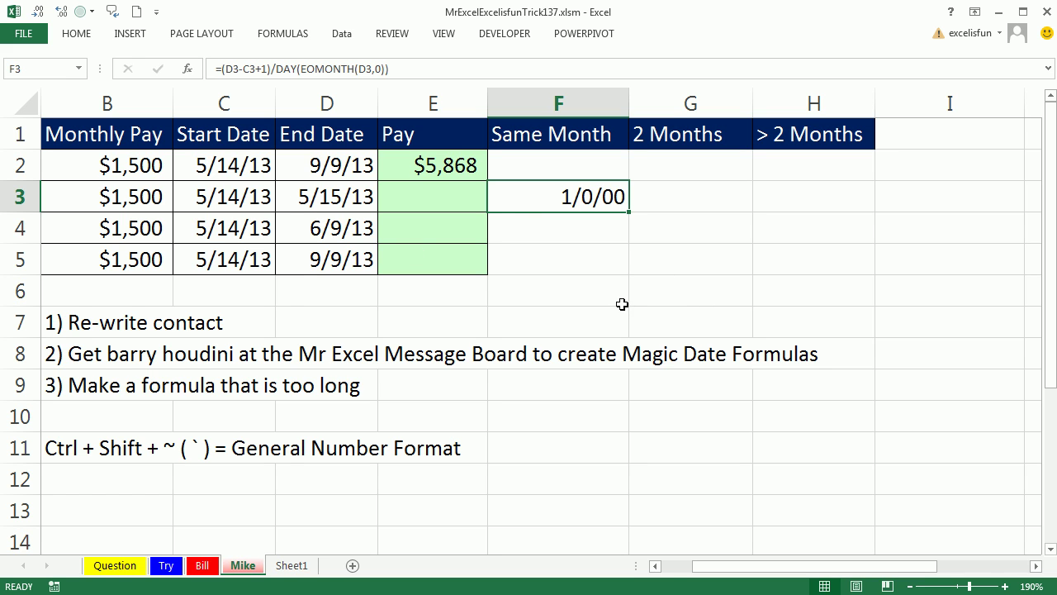
key(ctrl+shift+asciitilde)
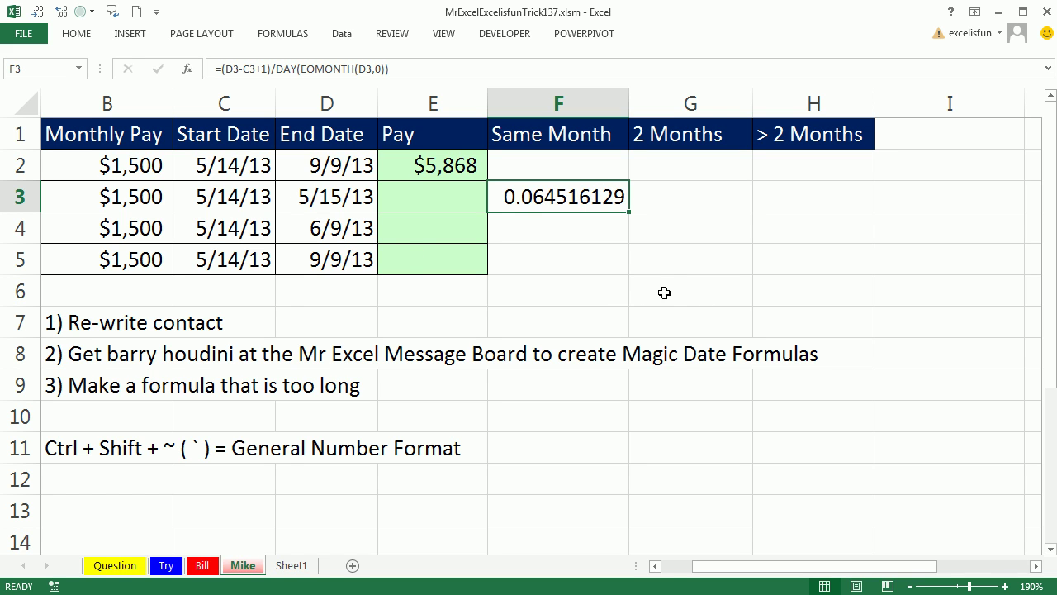
Step: Begin the 2 Months formula in G4 with the days worked in the start month, =(EOMONTH(C4,0)-C4+1)
click(682, 223)
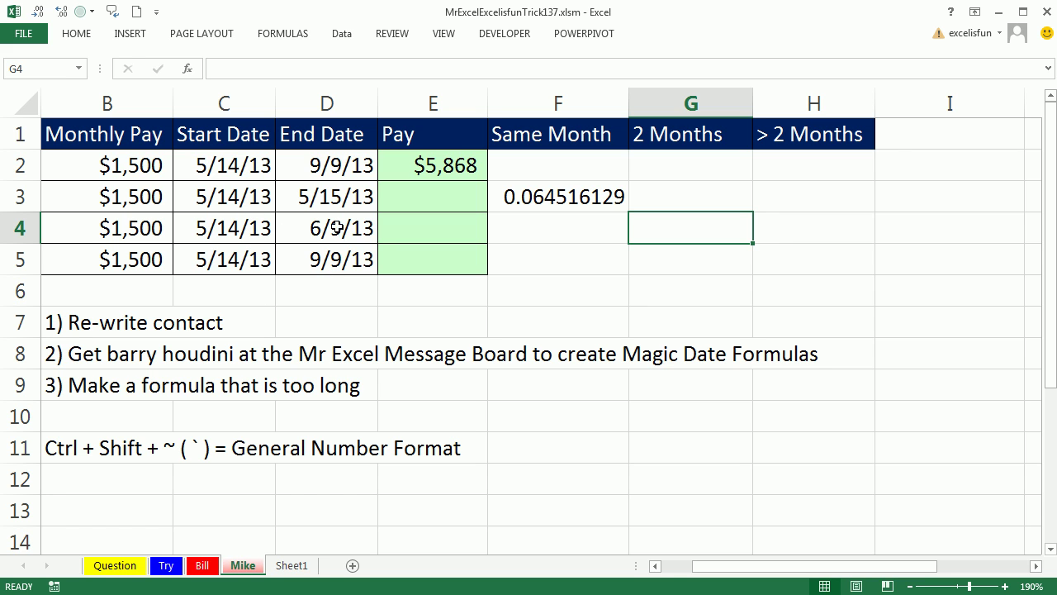
text(=)
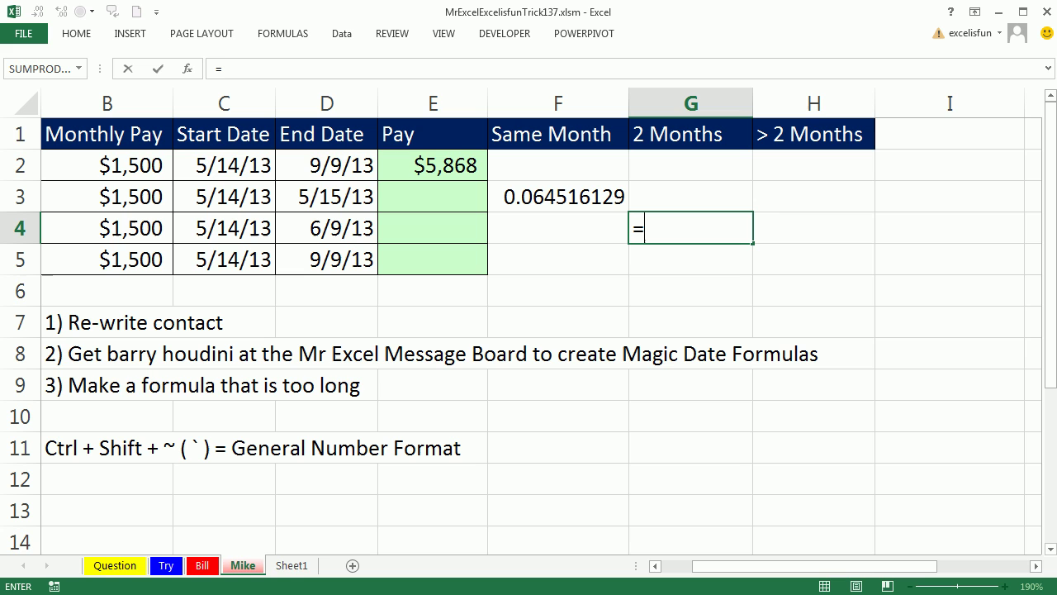
text((EOMONTH()
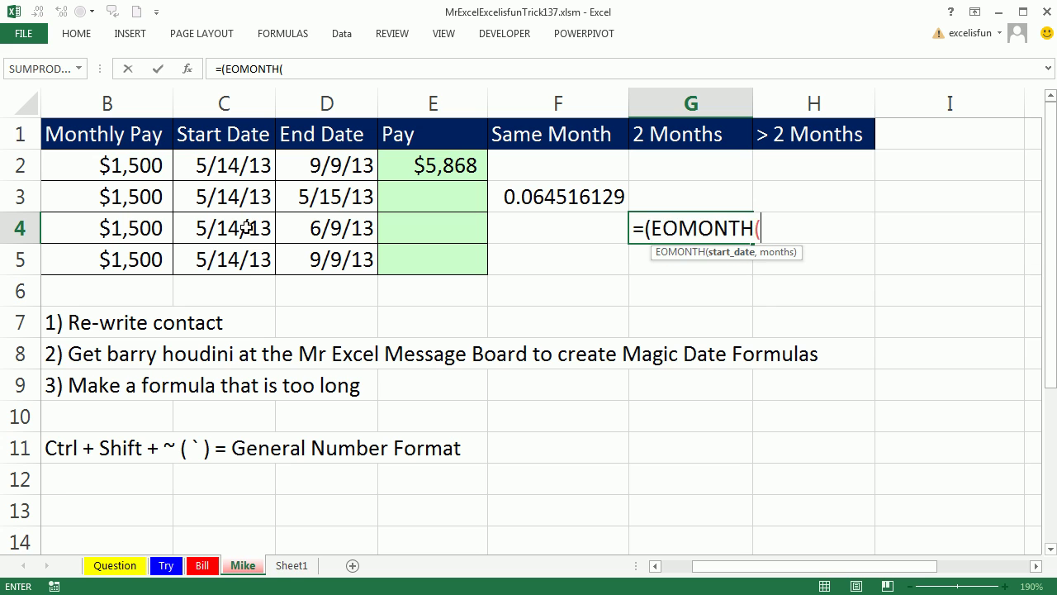
click(245, 229)
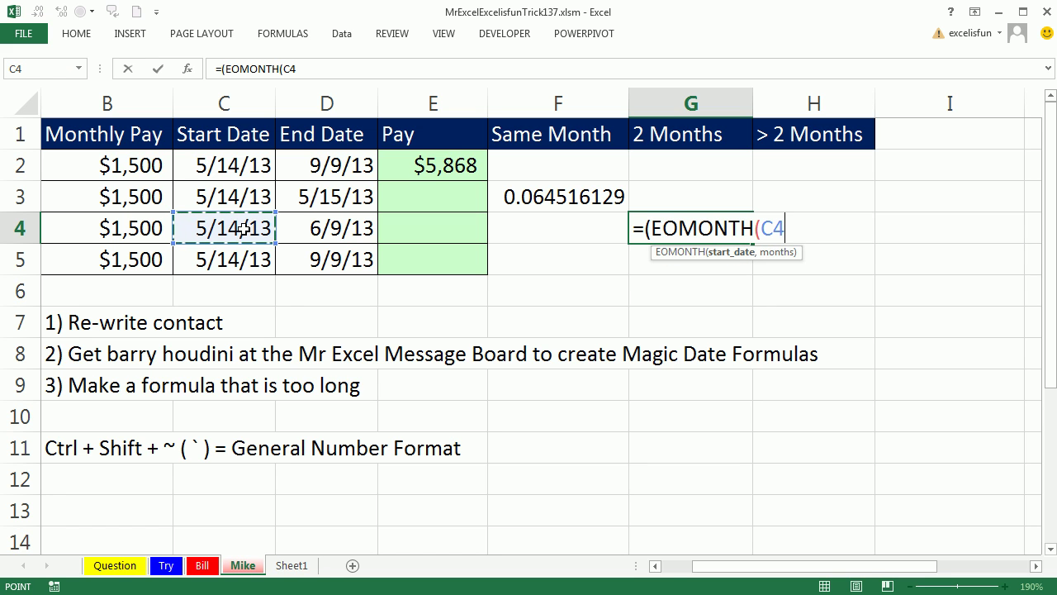
text(,0))
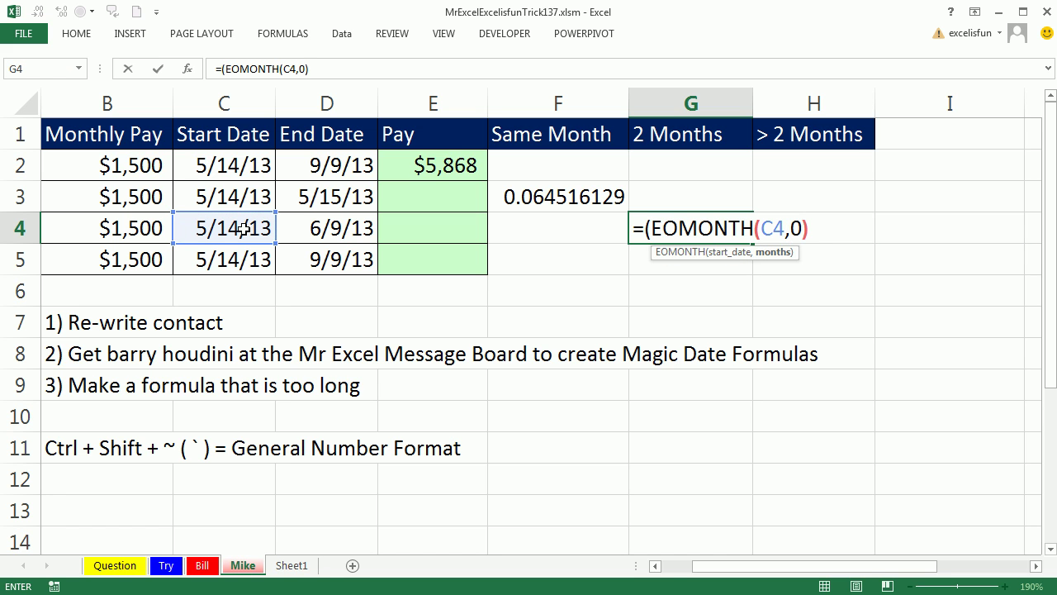
text(-)
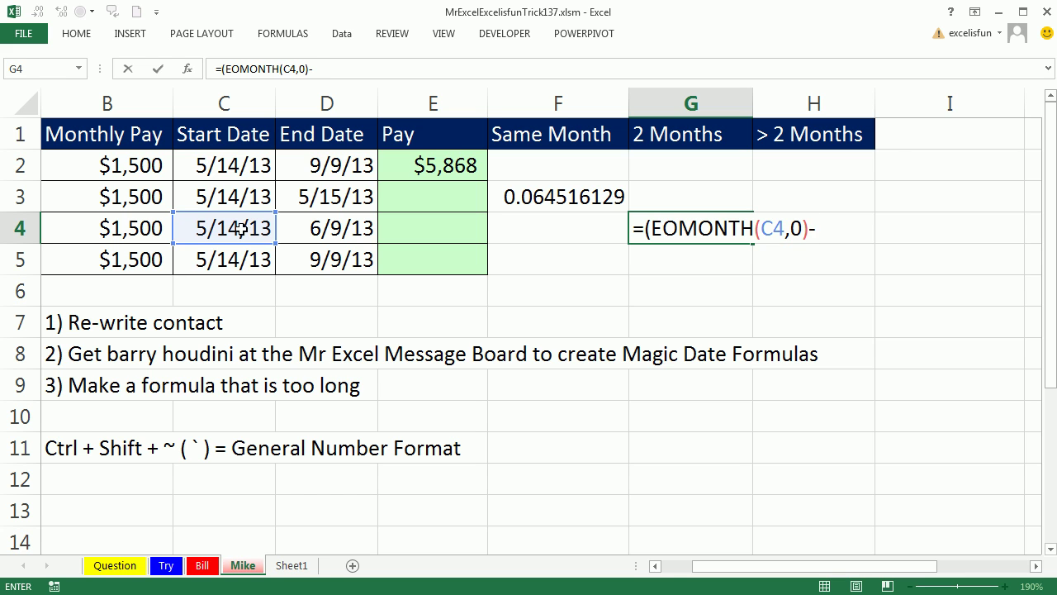
click(238, 228)
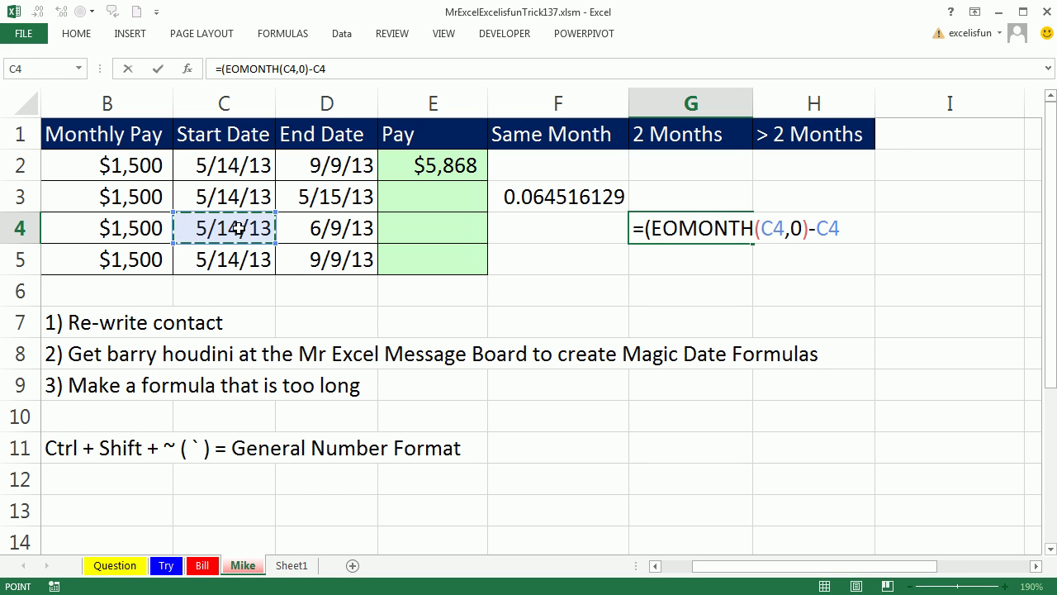
text(+1))
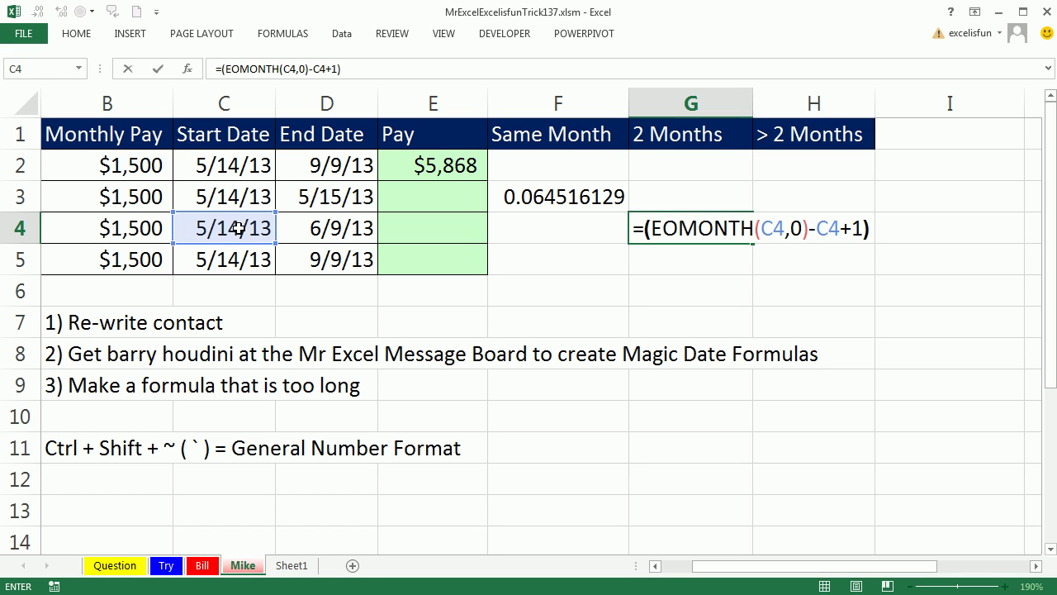
Step: Divide the G4 day count by DAY(EOMONTH(C4,0)), enter the formula and apply the General number format
text(/DAY(EOMONTH()
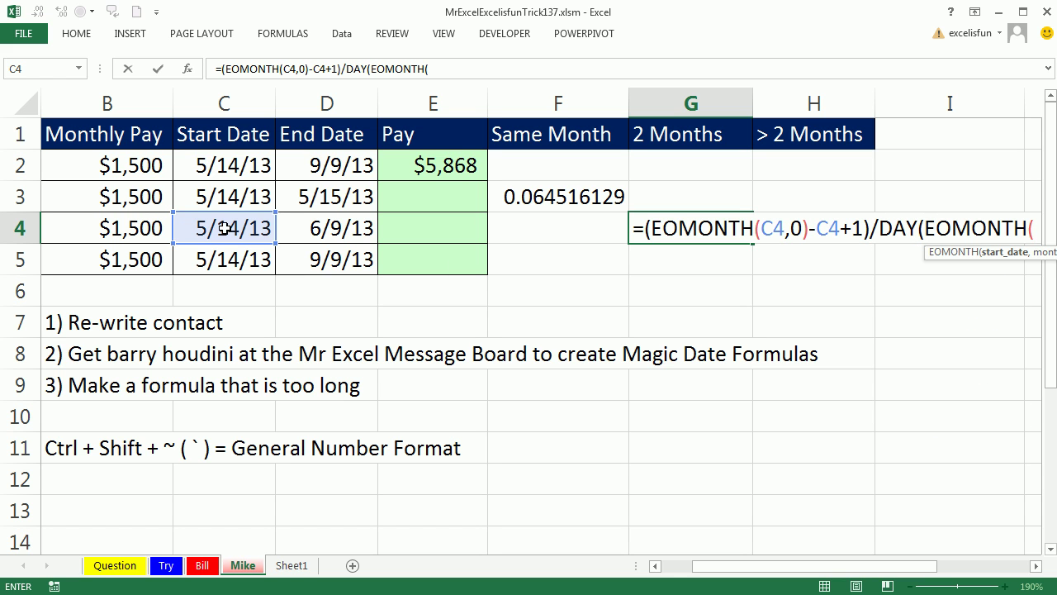
click(225, 228)
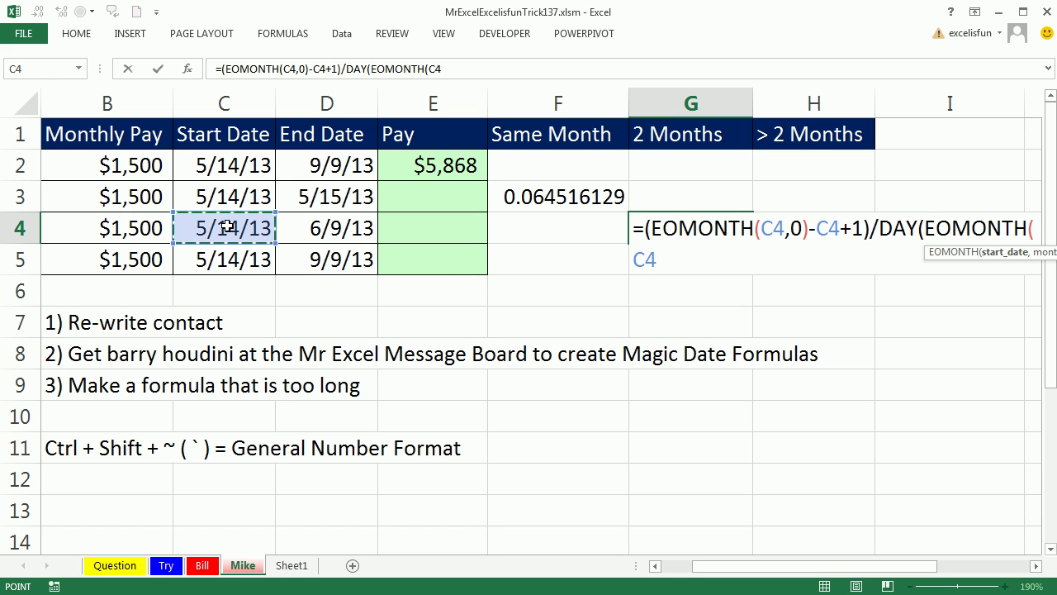
text())
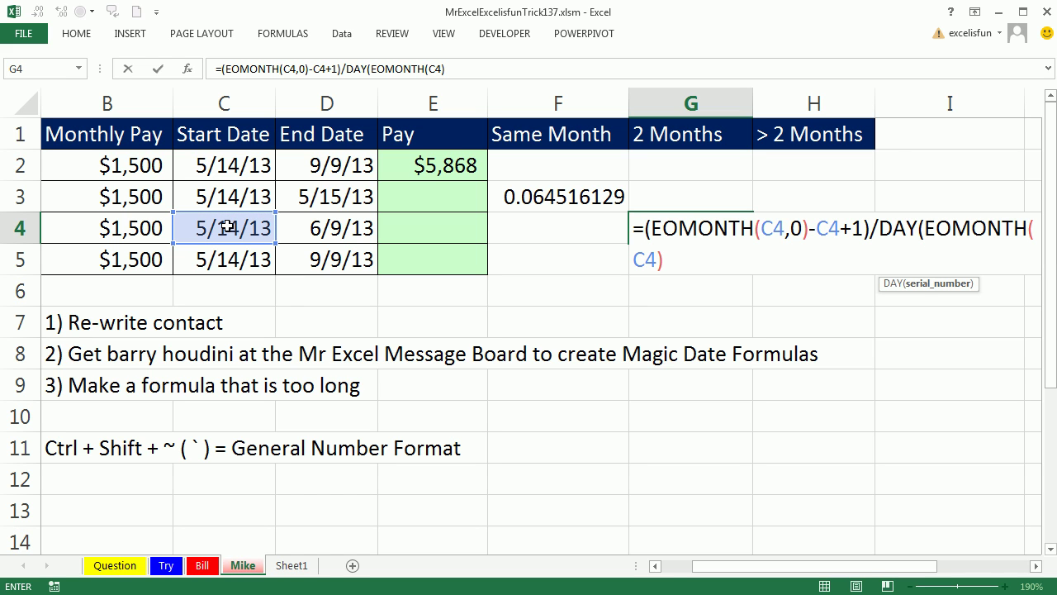
key(BackSpace)
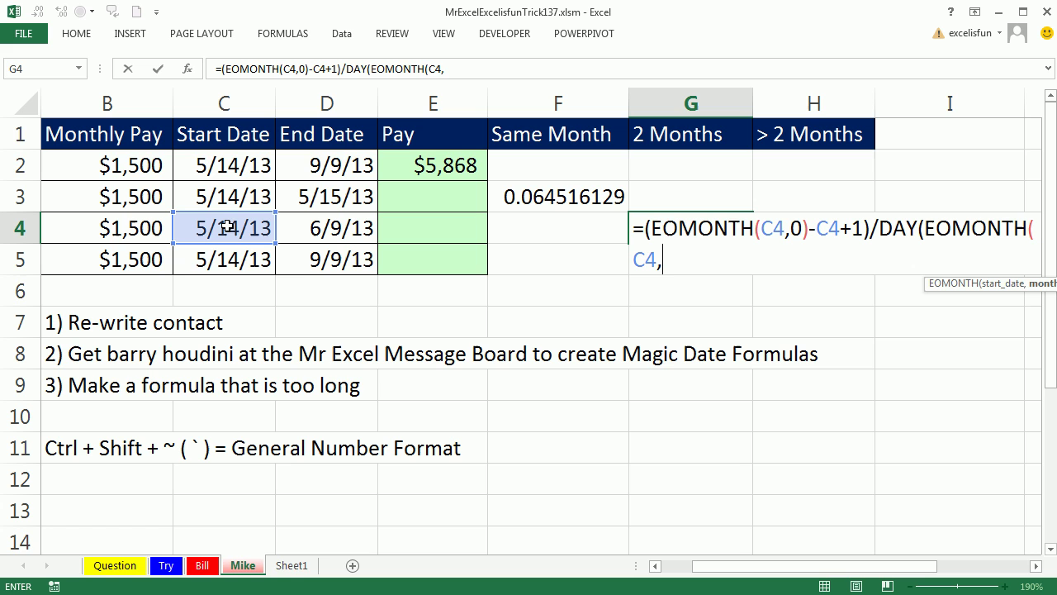
text(0)))
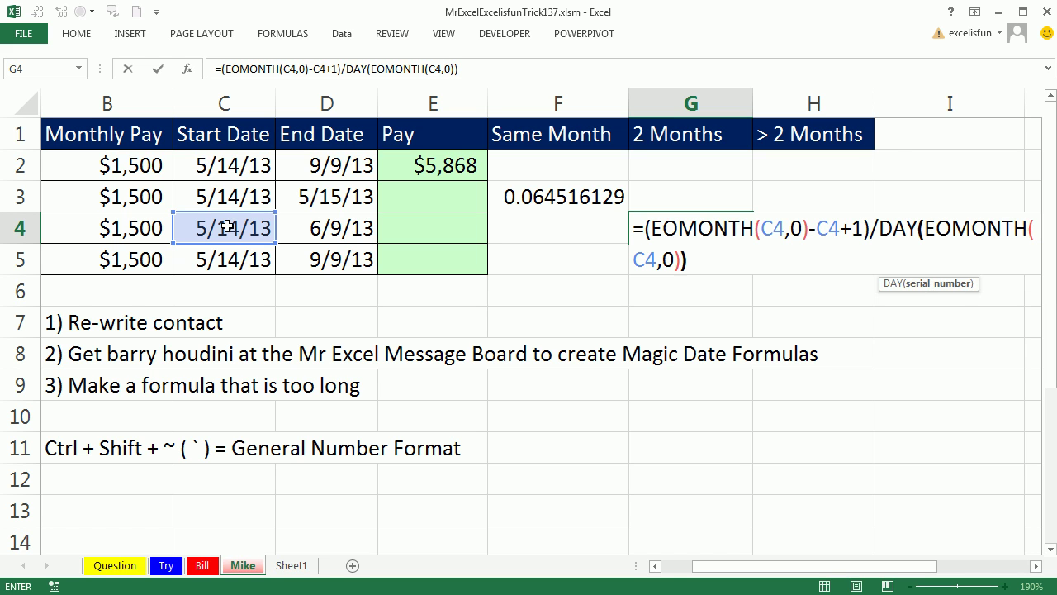
key(ctrl+Return)
key(ctrl+shift+asciitilde)
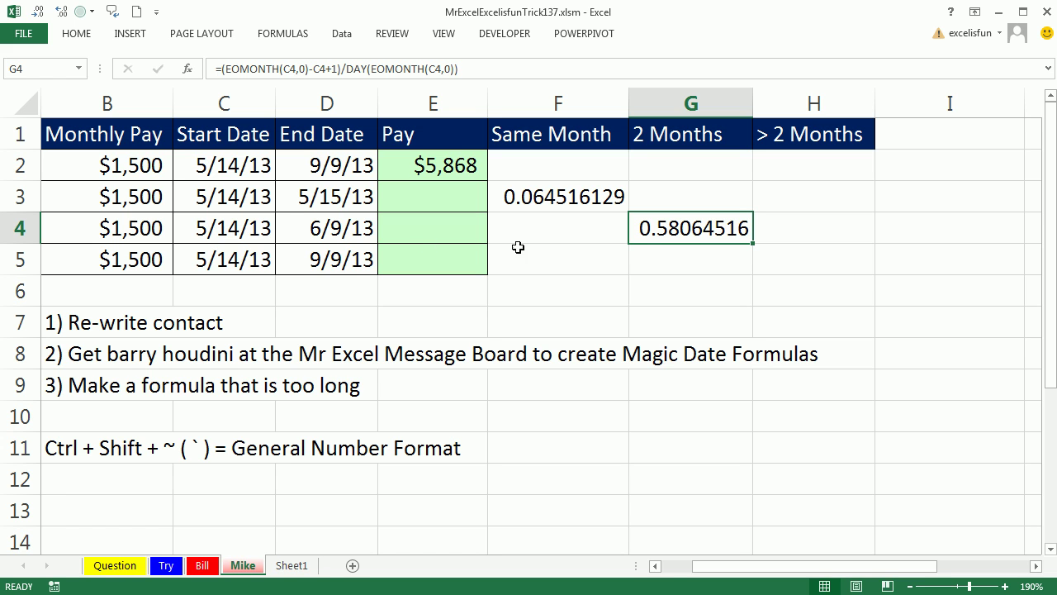
Step: Append +(D4-EOMONTH(D4,-1) to the G4 formula to count the days worked in the end month
double_click(653, 229)
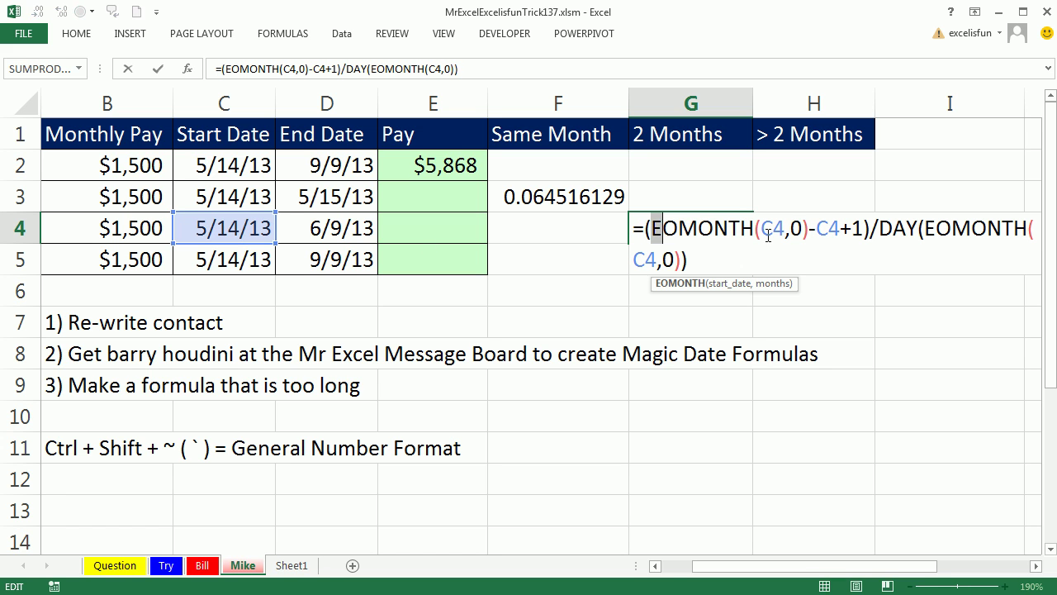
click(732, 262)
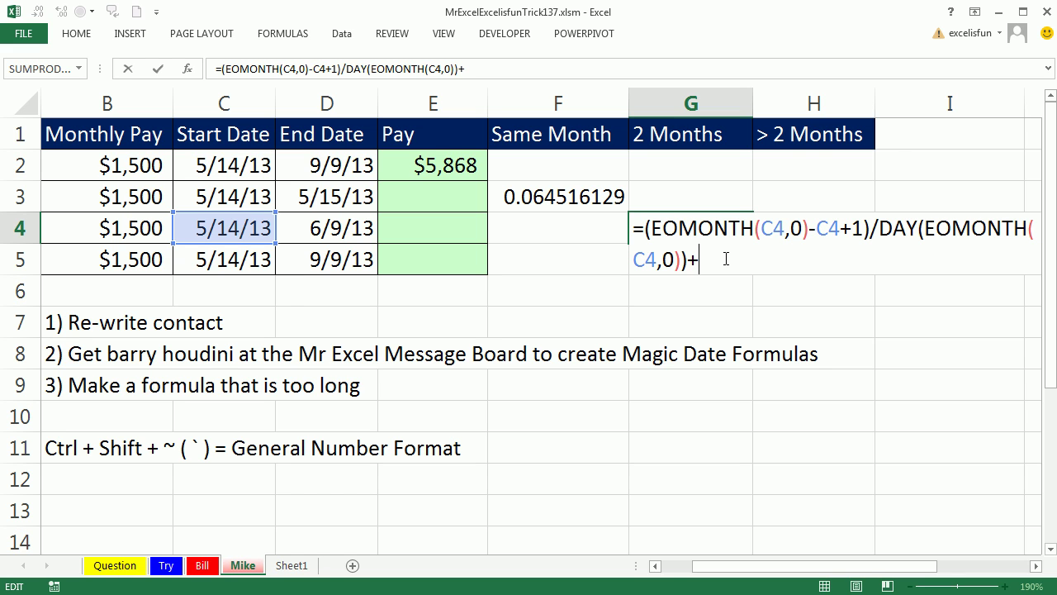
text(+()
click(319, 230)
text(-EOMONTH()
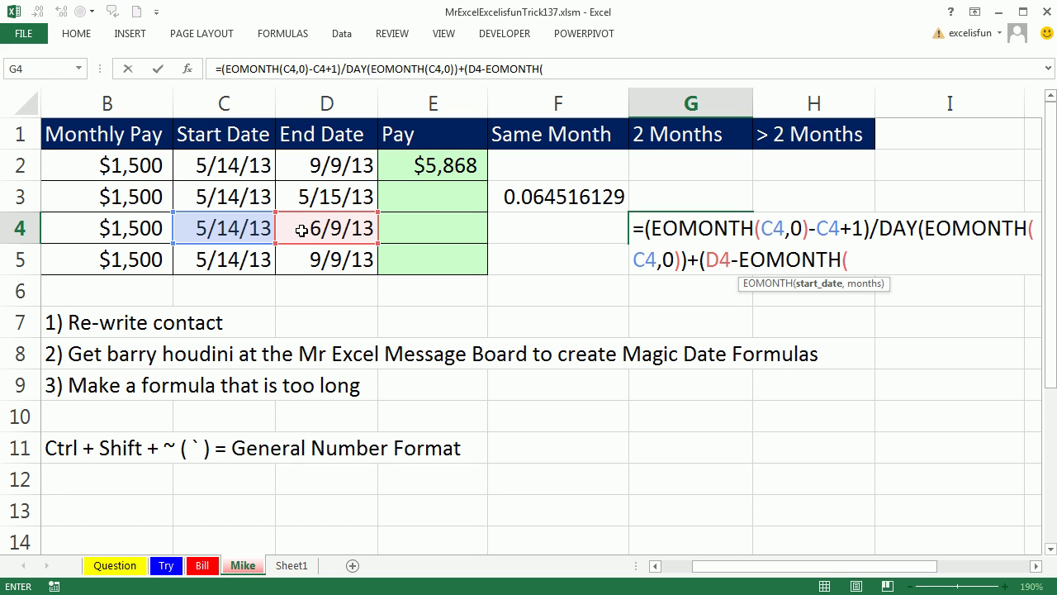
click(302, 230)
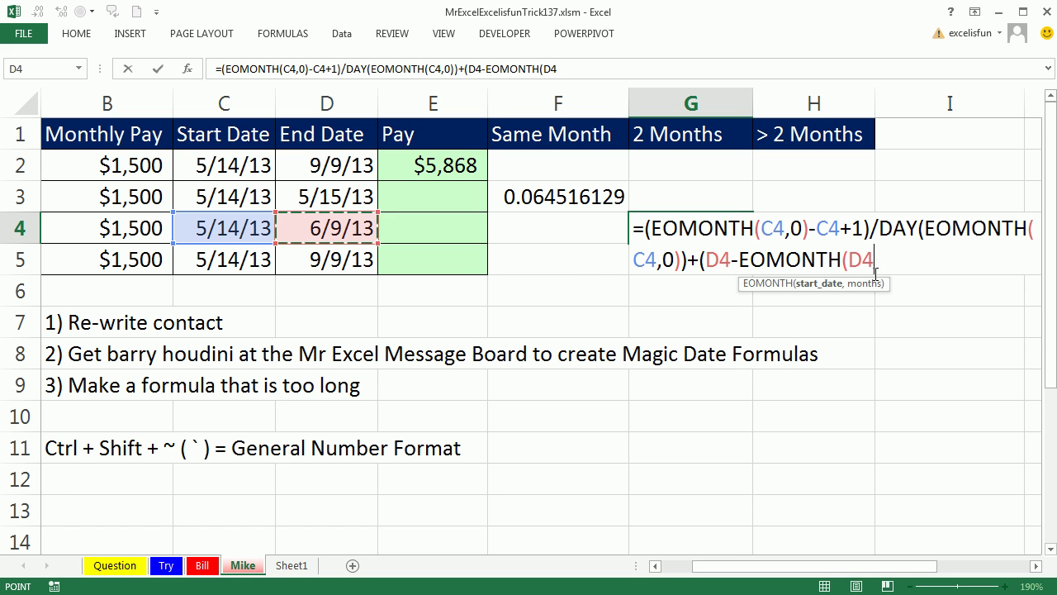
text(,-1)
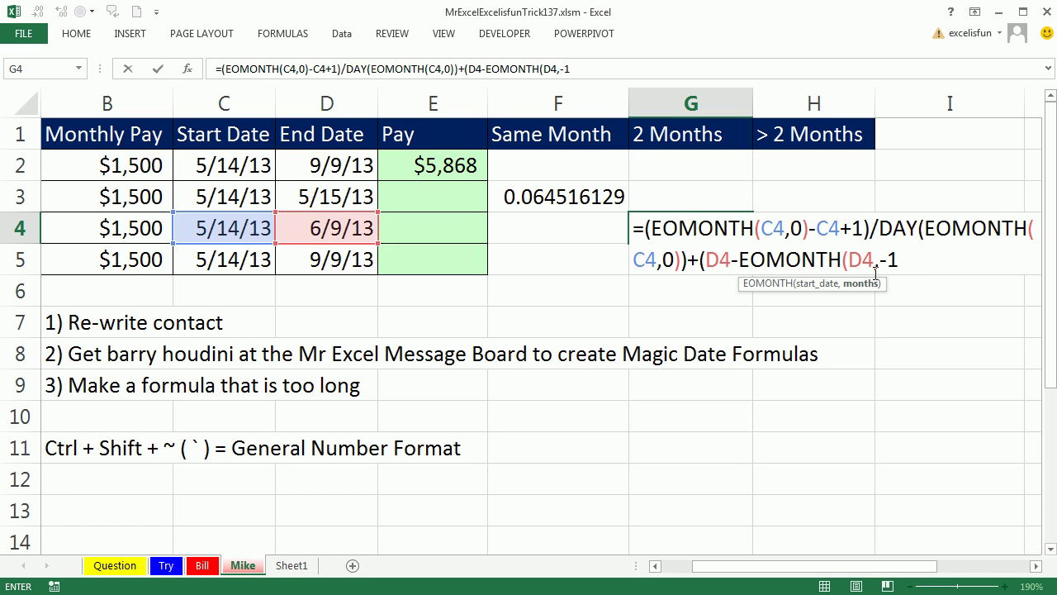
text())
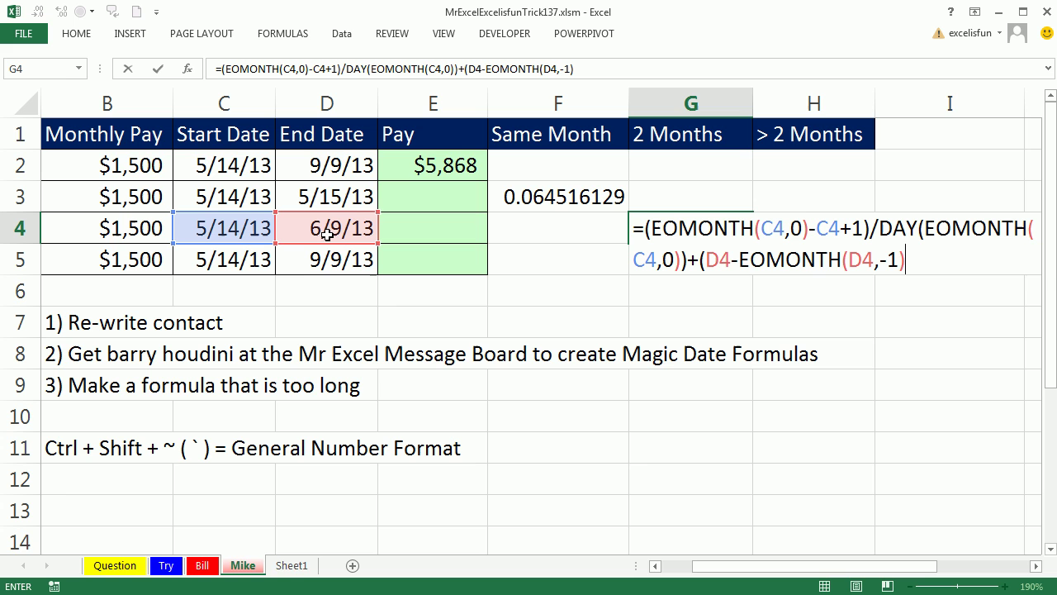
Step: Append the divisor /DAY(EOMONTH(D4,0))) to the G4 formula, enter it and apply the General number format
text(/DAY(EOMONTH()
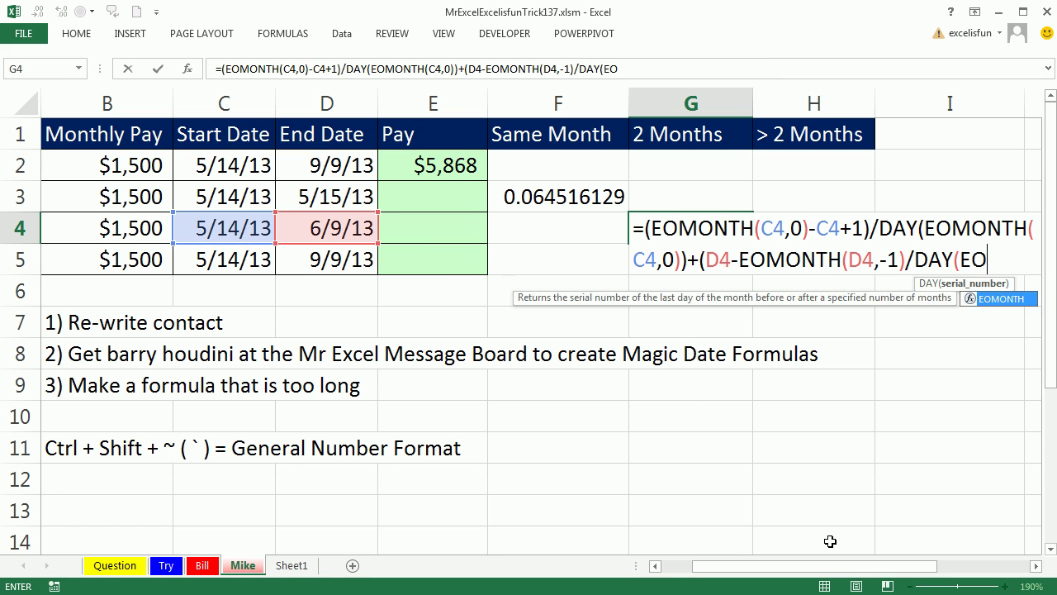
click(337, 230)
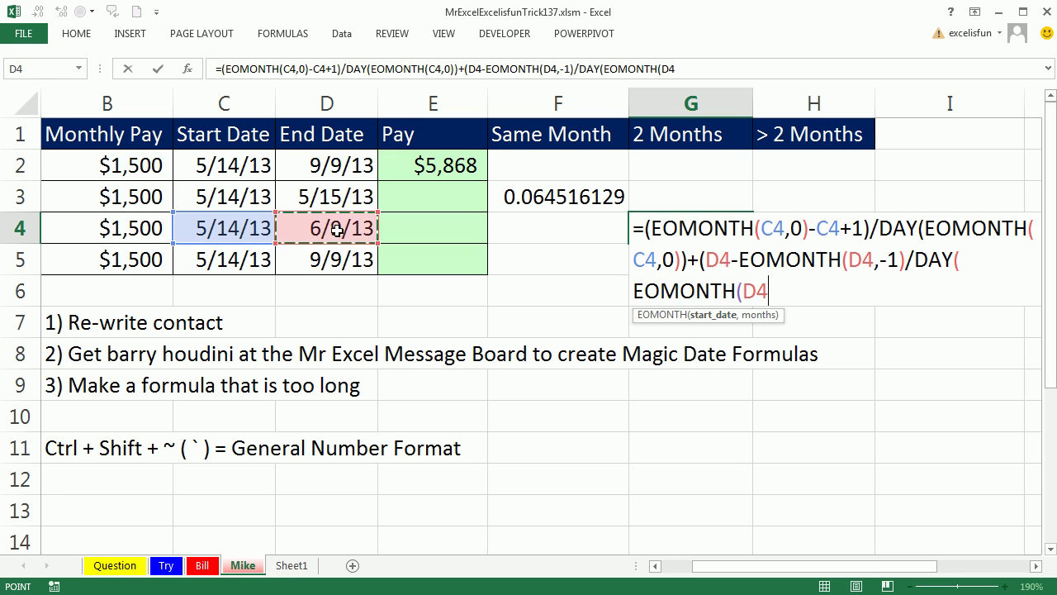
text(,0))
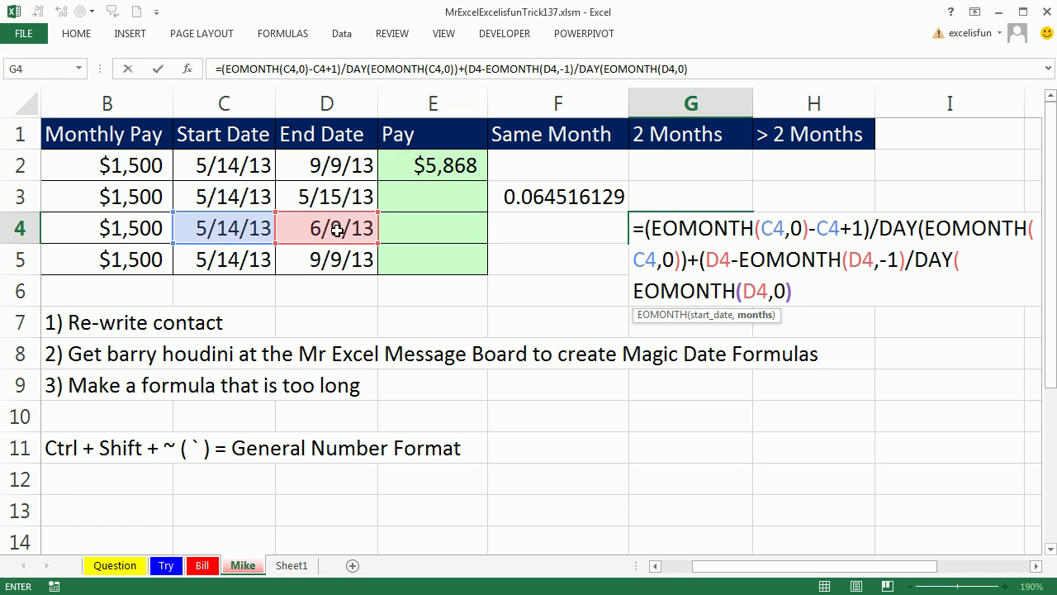
text())
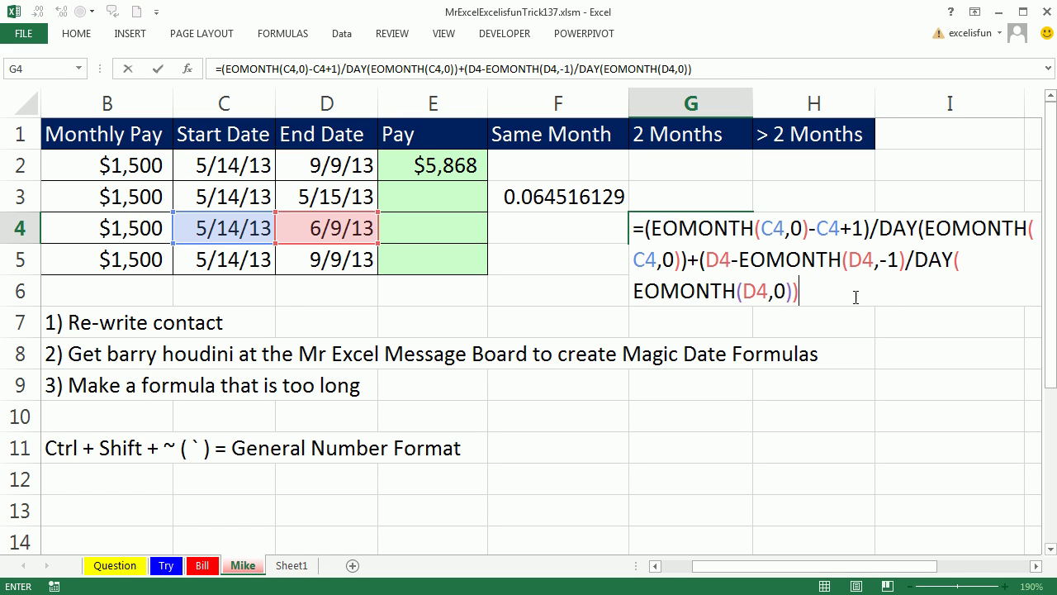
text())
key(ctrl+Return)
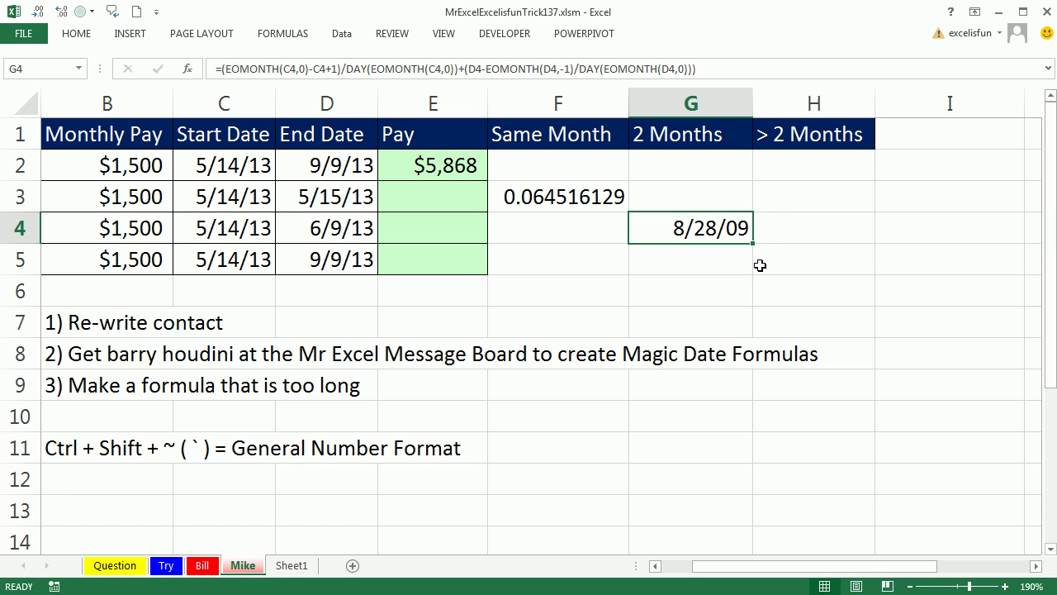
key(ctrl+shift+grave)
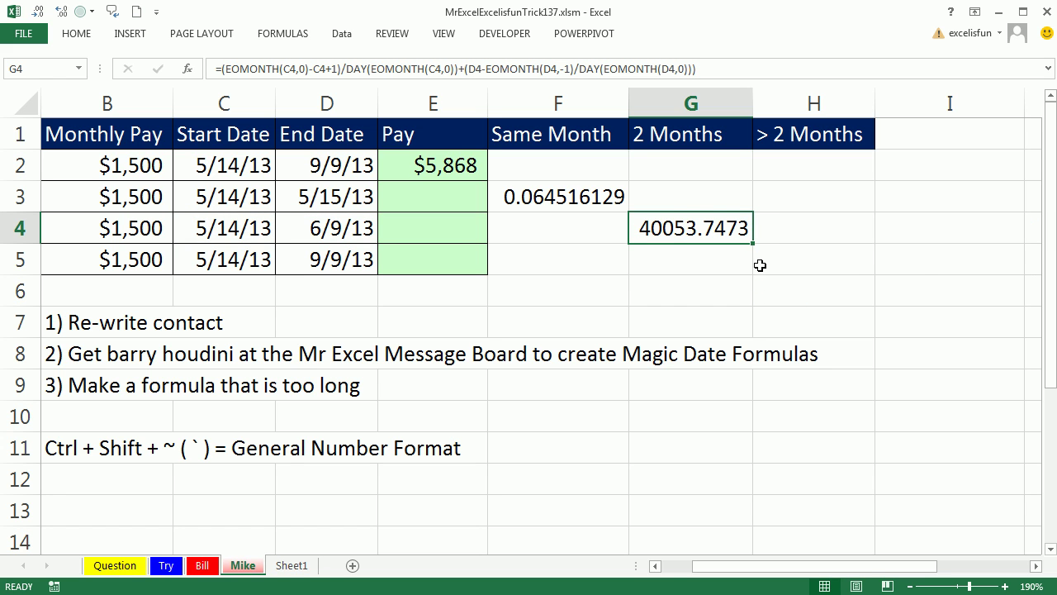
Step: Add a closing parenthesis after EOMONTH(D4,-1) in G4, remove the extra one at the formula's end, and enter it as an array formula
double_click(727, 233)
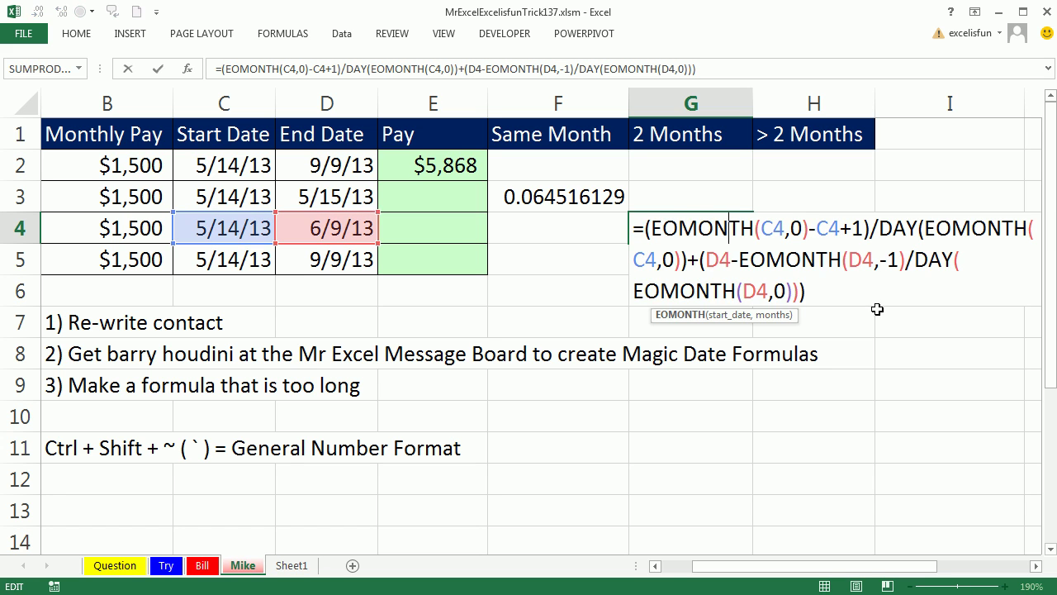
click(906, 261)
text())
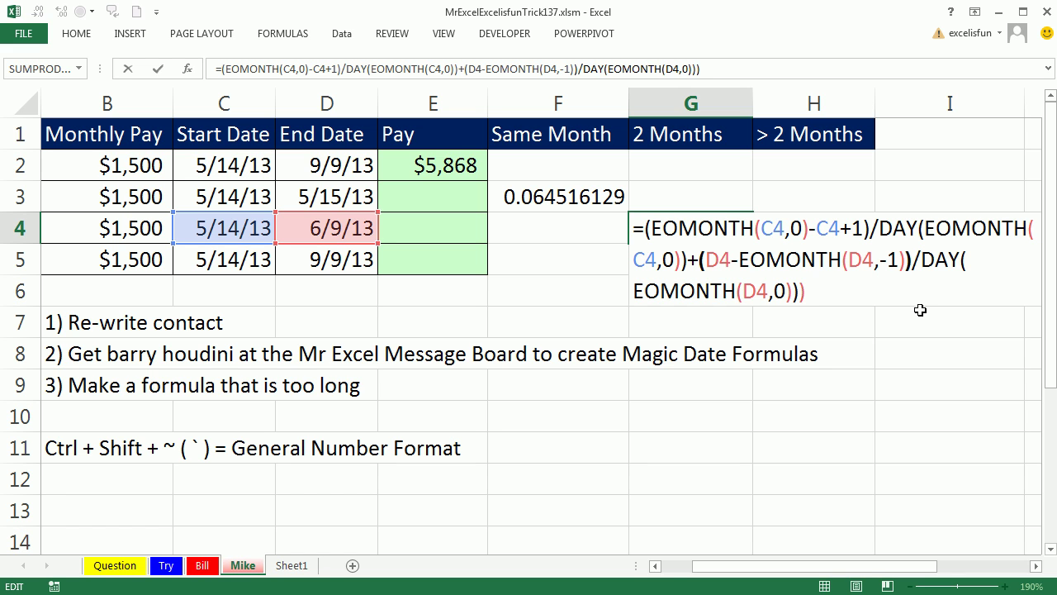
click(818, 291)
key(BackSpace)
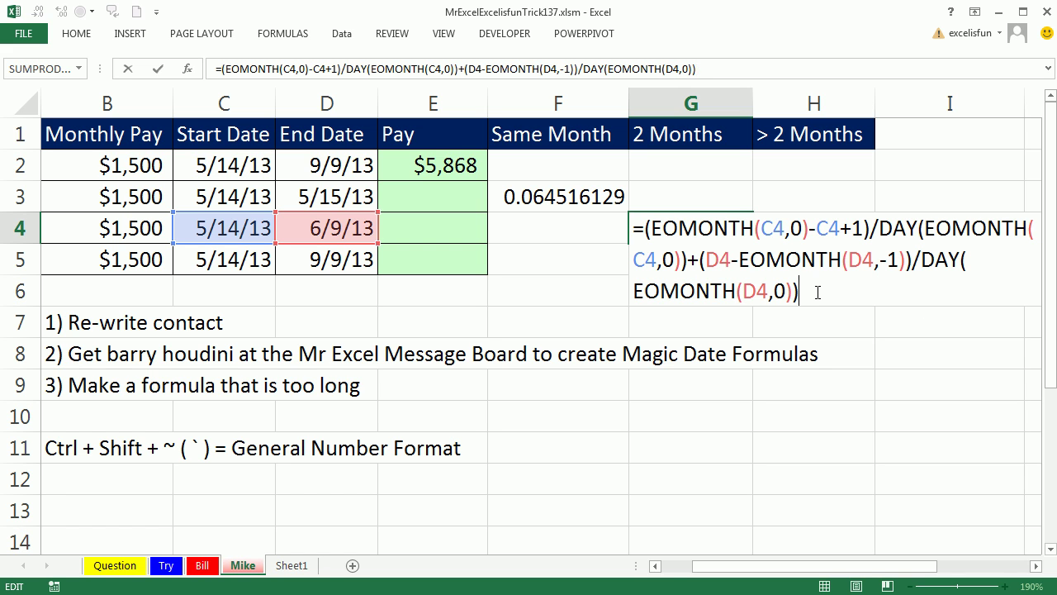
key(ctrl+shift+Return)
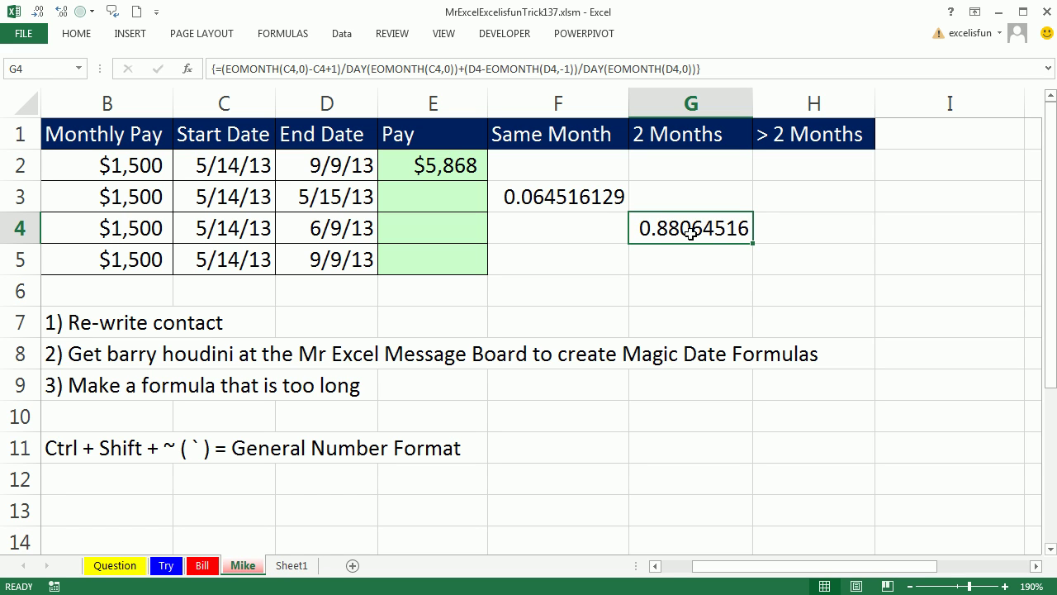
Step: Fill the G4 formula down to G5 to copy its text with row 5 references, and clear G5
click(836, 269)
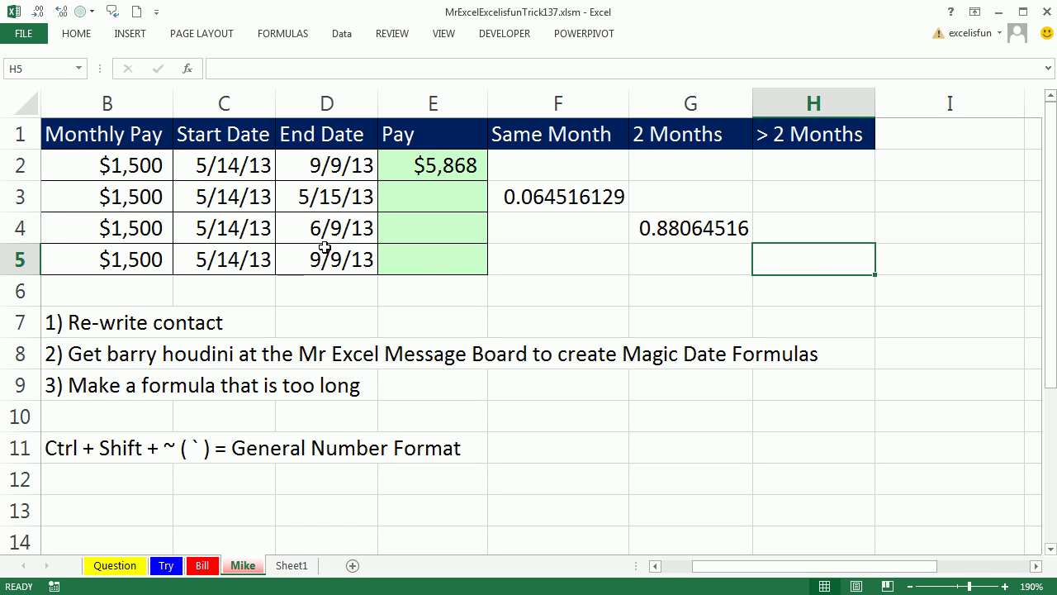
click(666, 226)
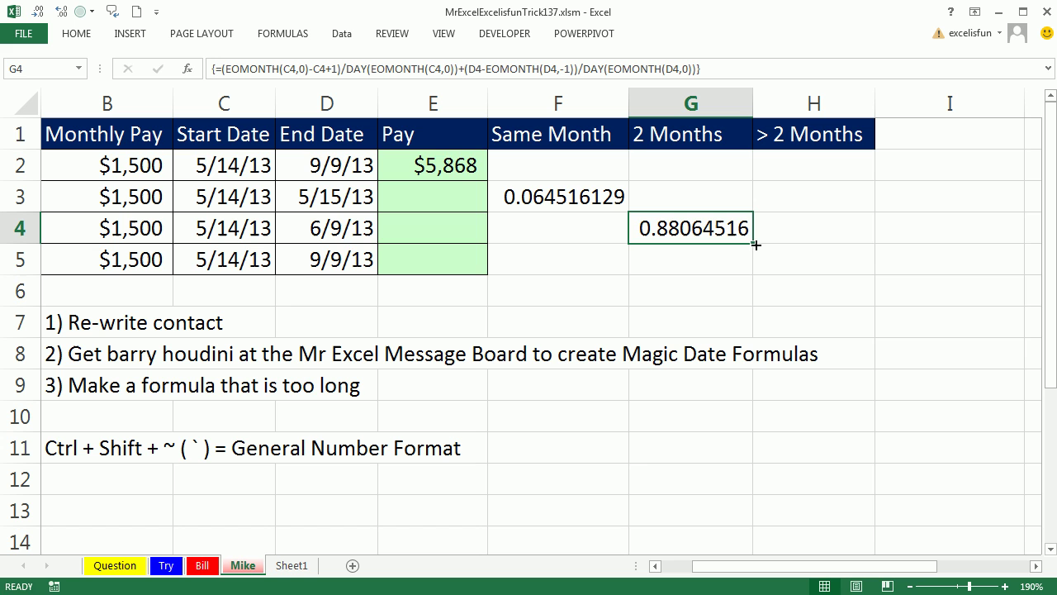
drag(754, 245, 759, 283)
double_click(728, 261)
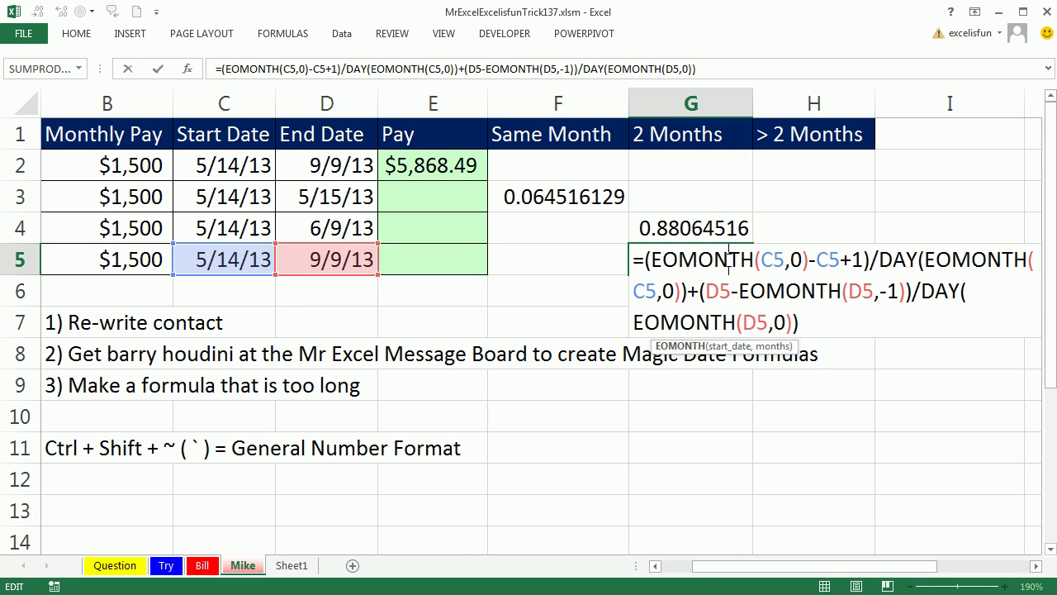
drag(637, 261, 938, 389)
key(ctrl+c)
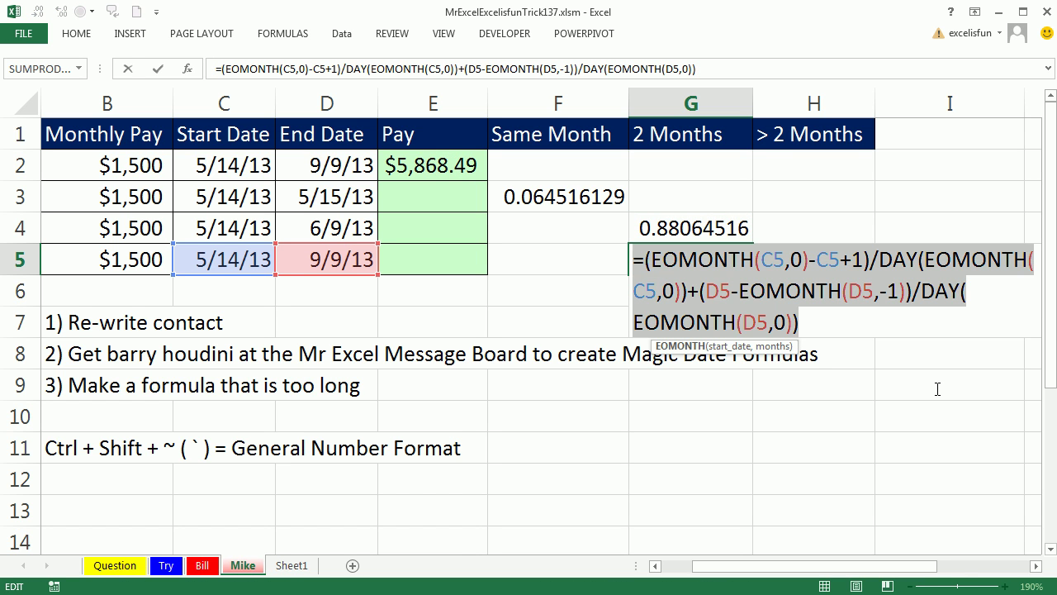
key(ctrl+shift+Return)
key(Delete)
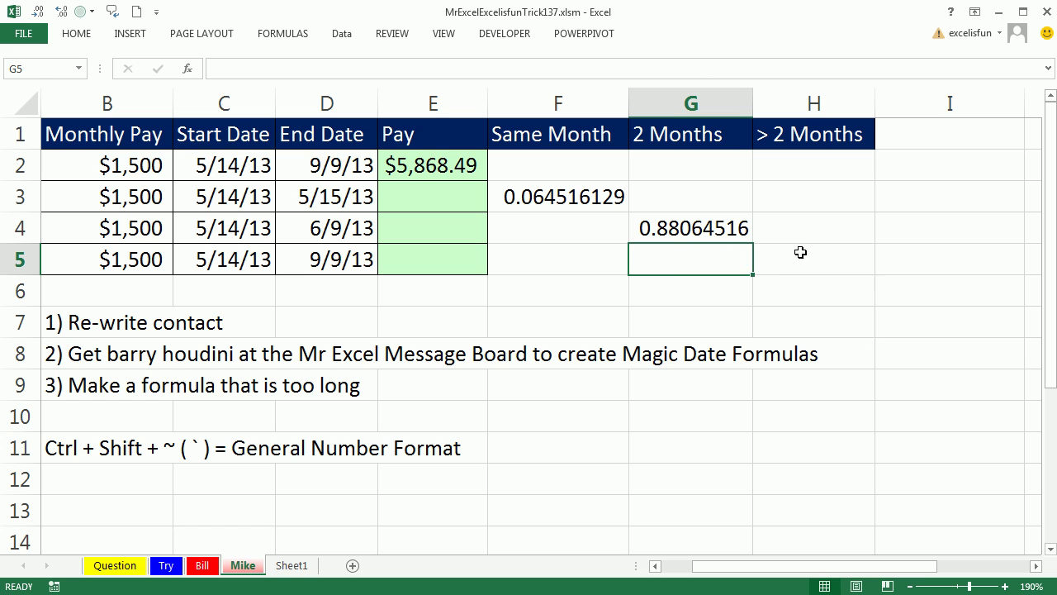
Step: Paste the copied two-month formula into H5 and append +(MONTH(D5)- to start counting the full months in between
double_click(797, 259)
key(ctrl+v)
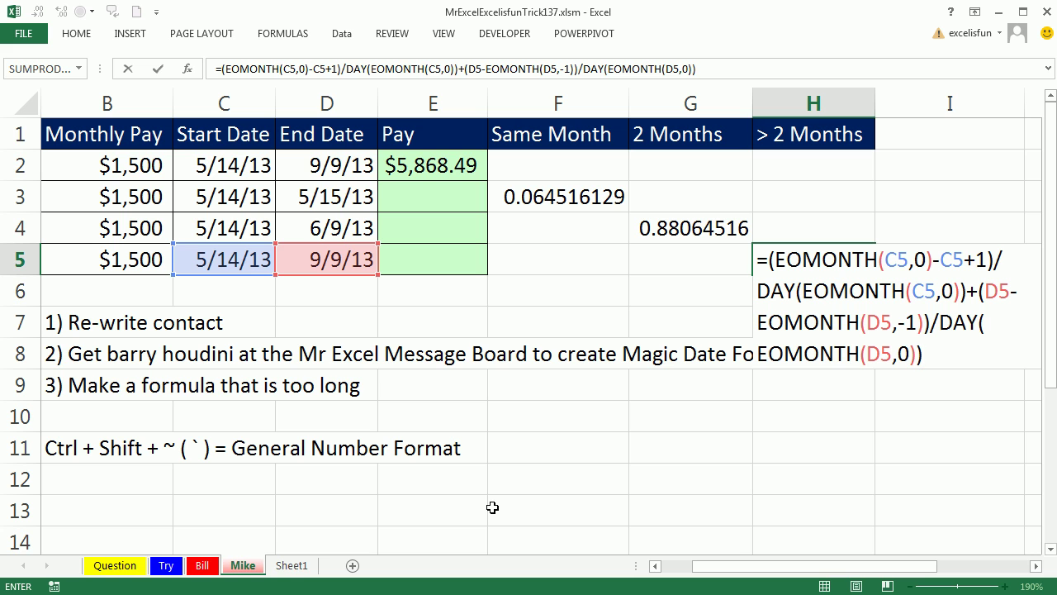
text((MONTH()
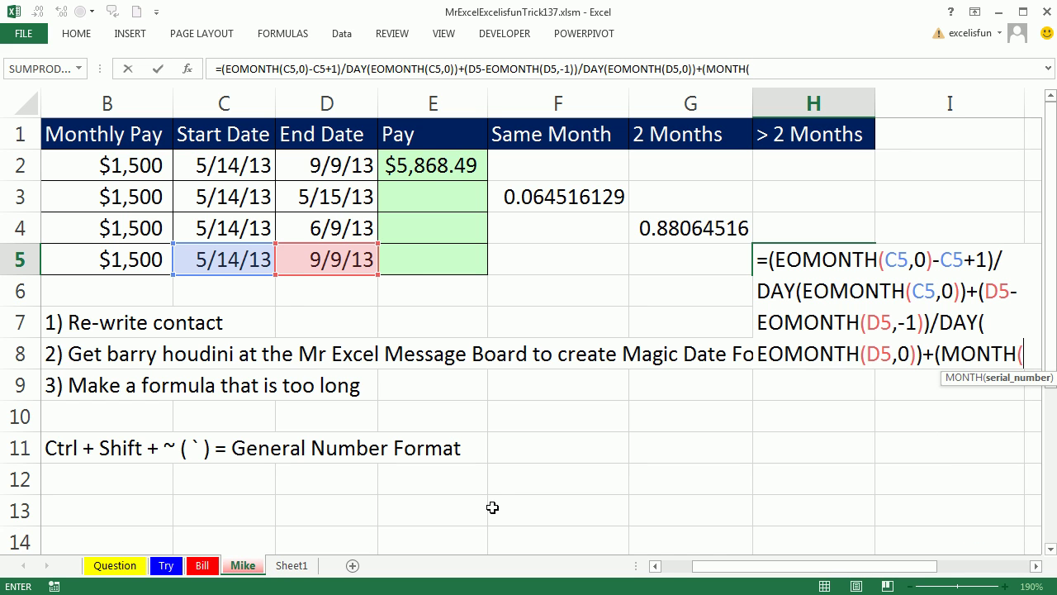
click(335, 259)
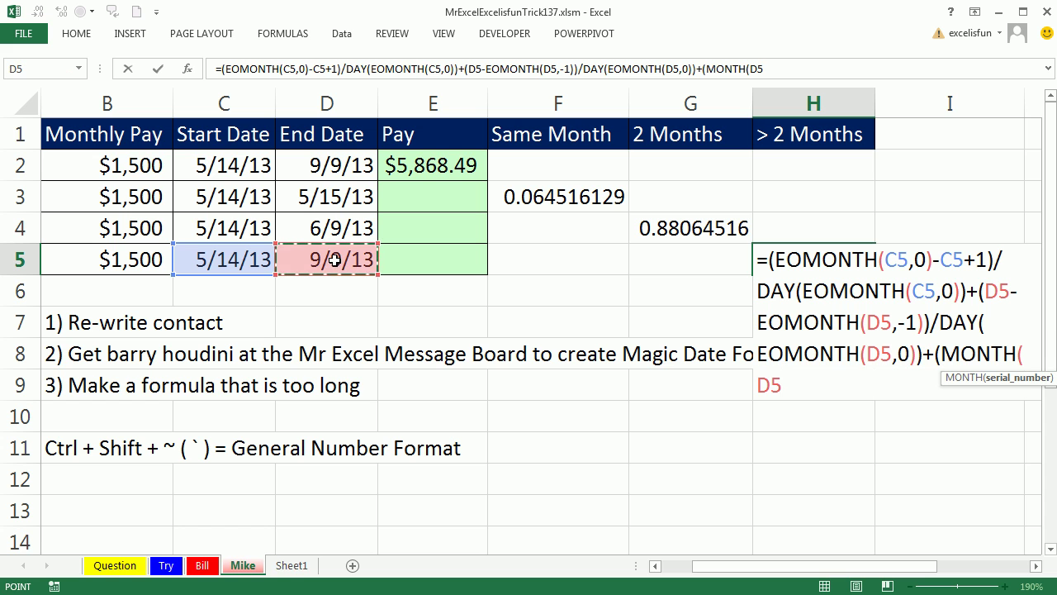
text()-)
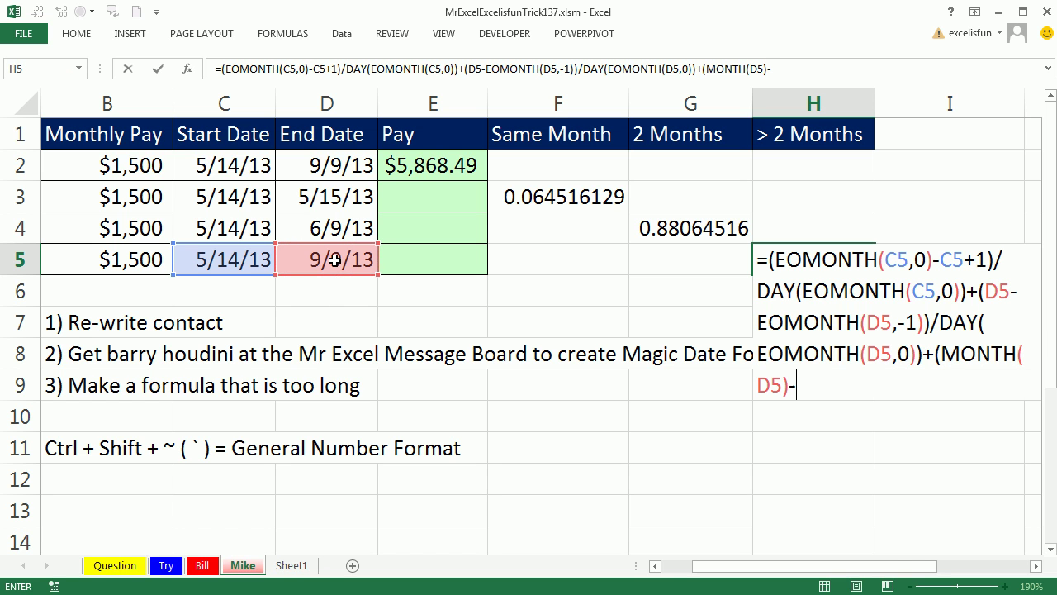
Step: Complete the H5 formula with MONTH(C5)-1), copy its MONTH(D5)-MONTH(C5)-1 part, and enter the formula
text(MONTH()
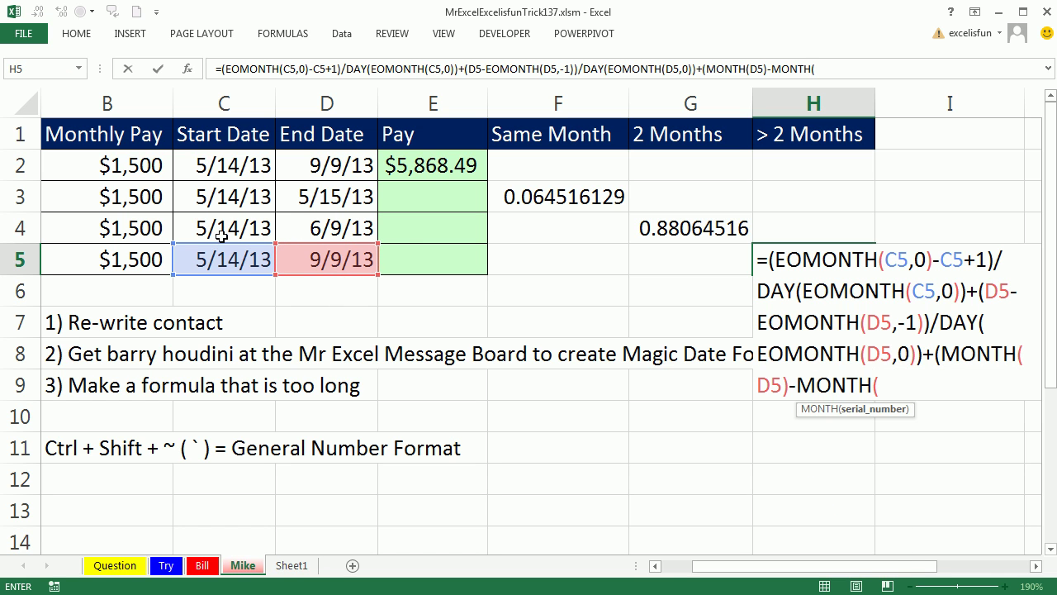
click(261, 270)
text())
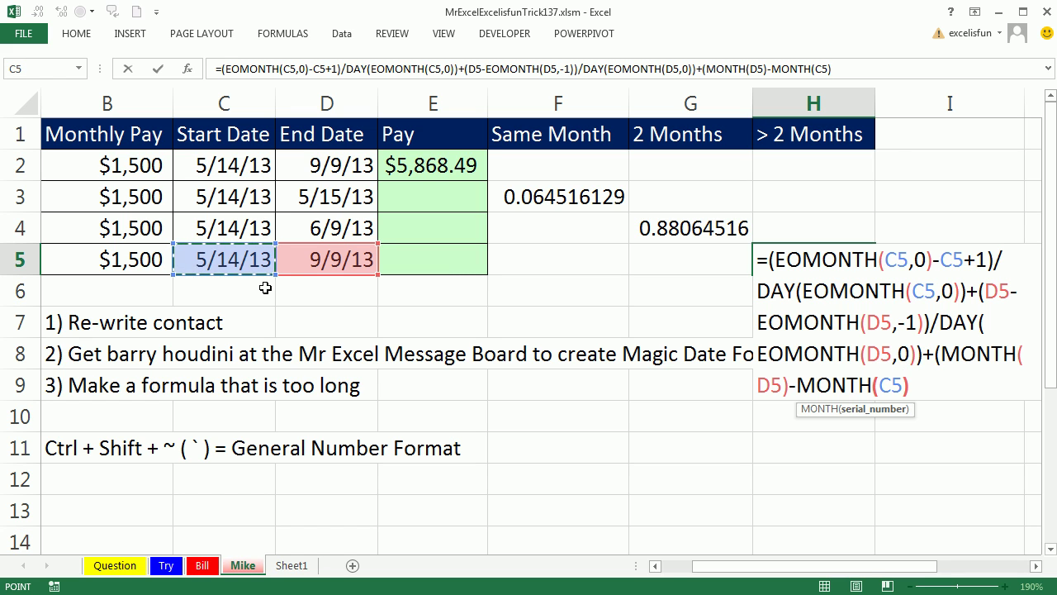
text(-1)
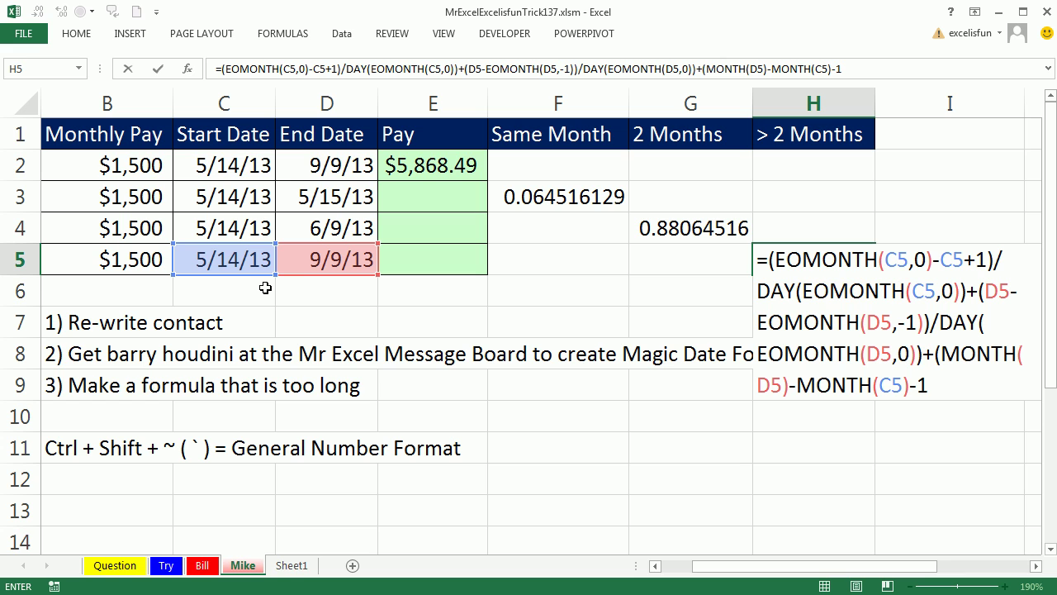
text())
drag(942, 354, 931, 397)
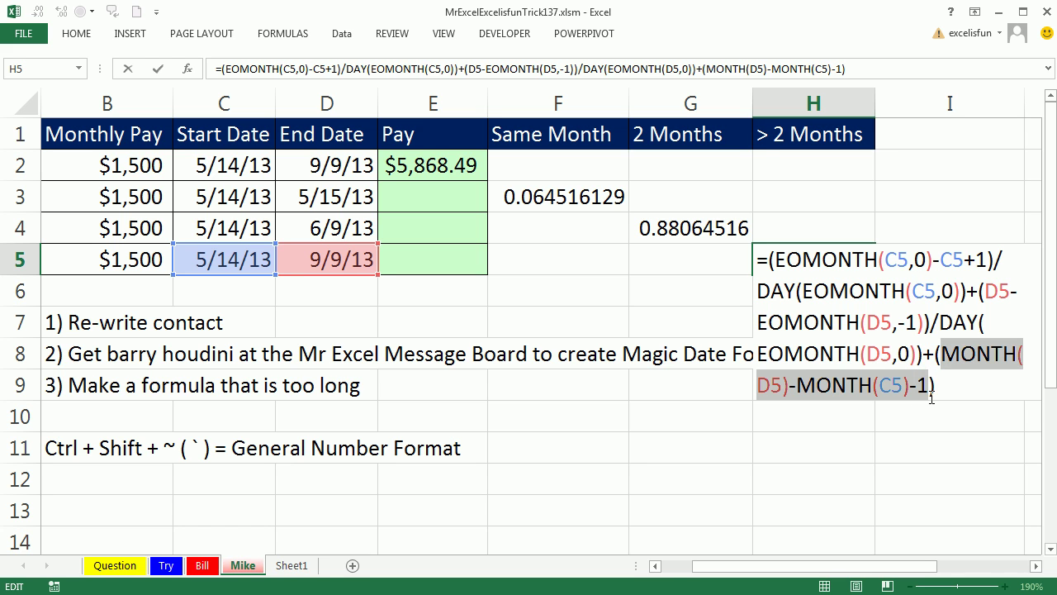
key(ctrl+Return)
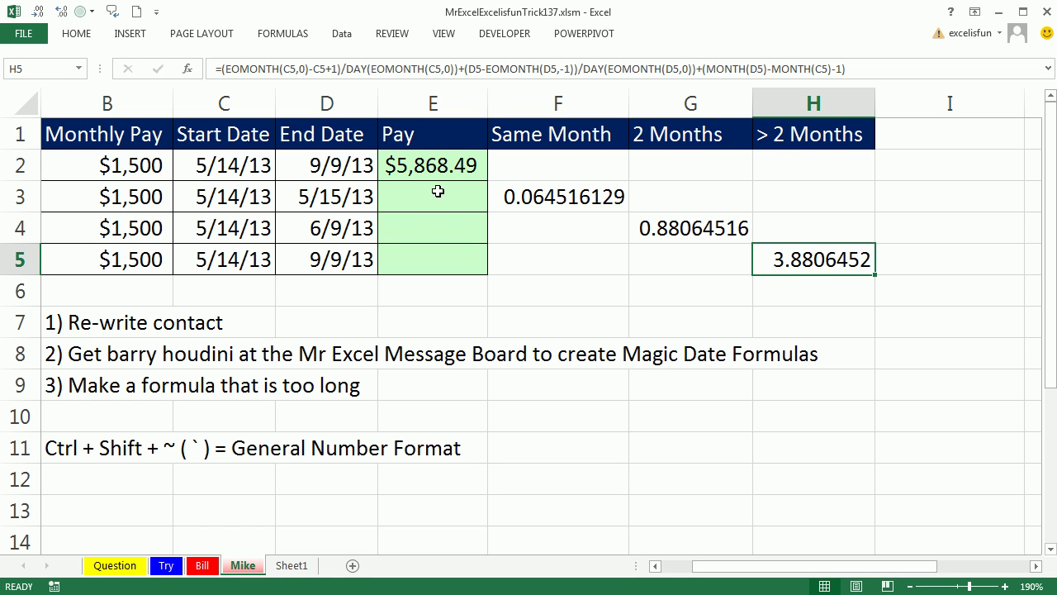
Step: Fill the two-month formula in G4 up to G3 to test it on the same-month dates
click(726, 235)
drag(753, 243, 699, 200)
click(699, 200)
click(682, 231)
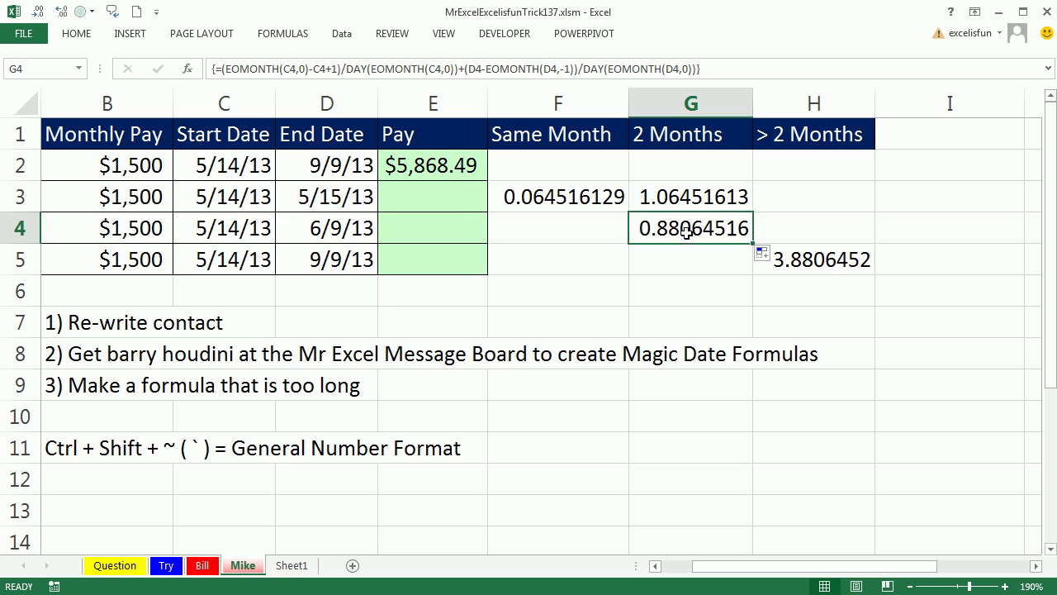
Step: Fill the H5 formula up to H3, and inspect the formulas in H3 and G3 without changing them
click(803, 263)
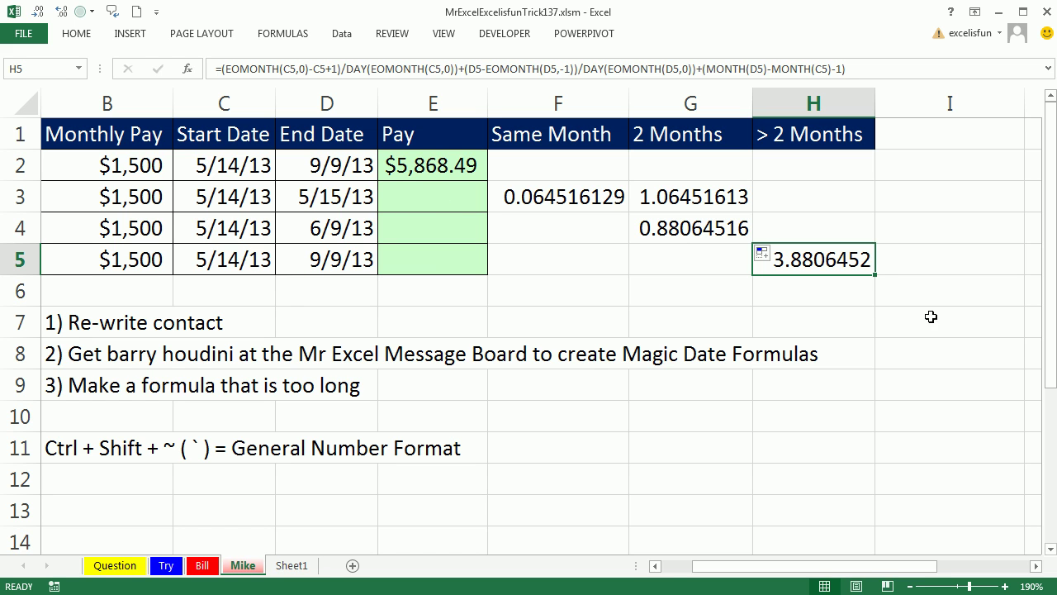
drag(873, 275, 838, 195)
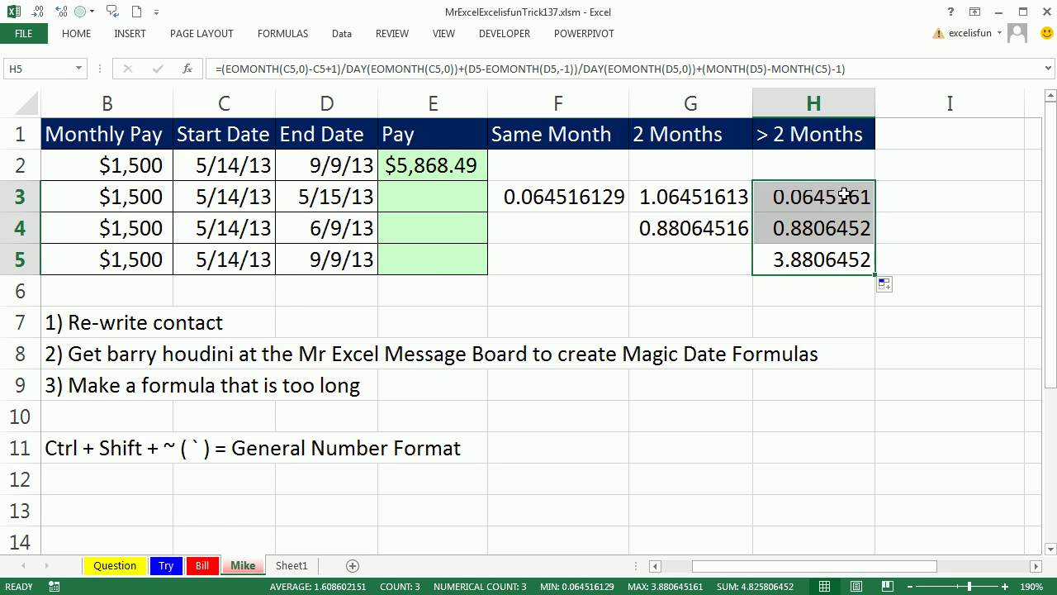
double_click(838, 195)
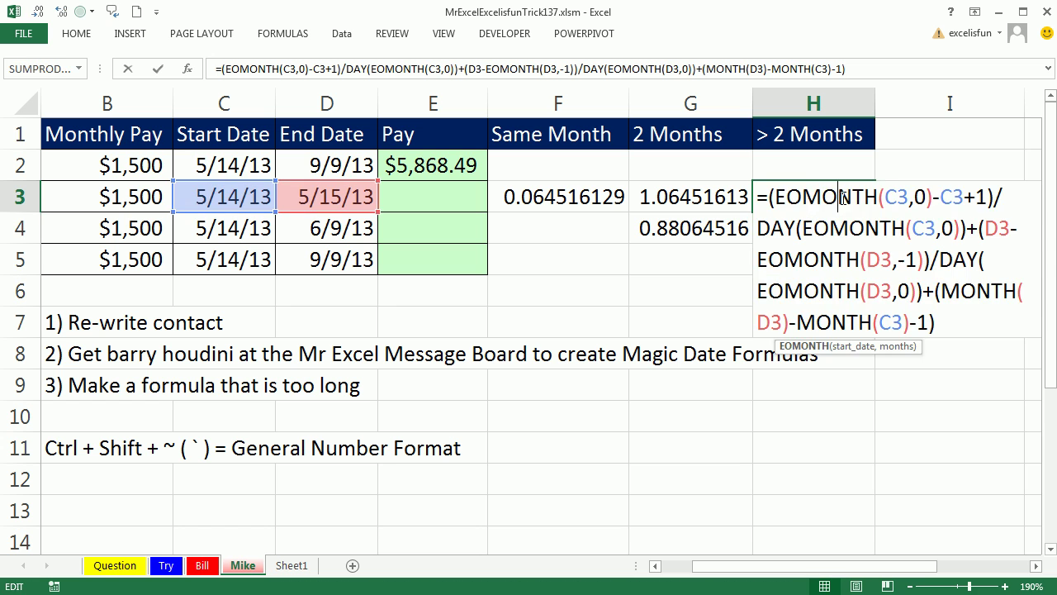
click(682, 198)
double_click(683, 199)
key(Escape)
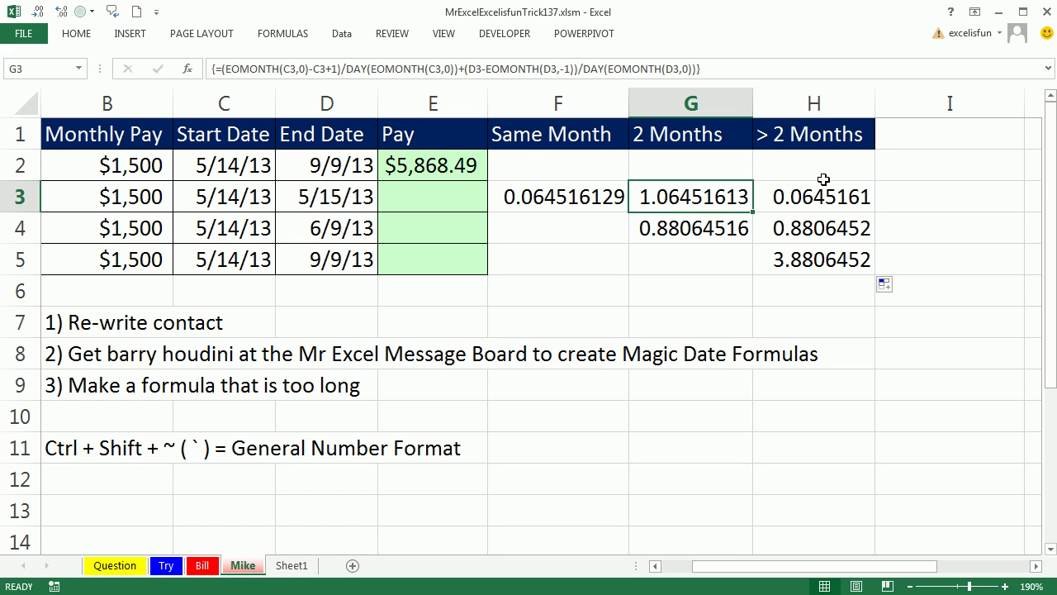
Step: Enter the copied expression as =MONTH(D5)-MONTH(C5)-1 in E3 and fill it down to E5
click(450, 203)
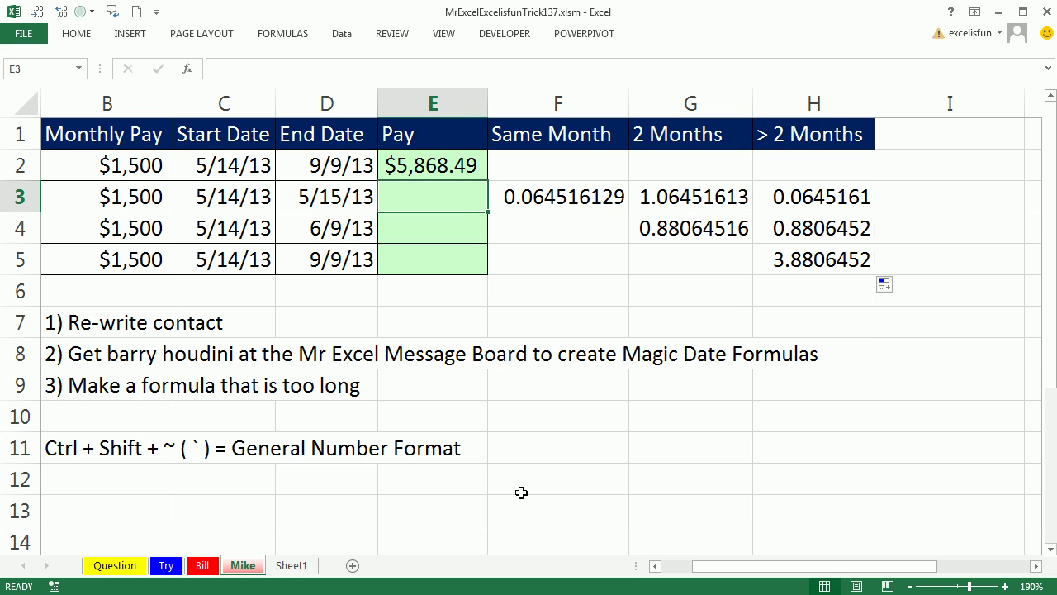
text(=)
key(ctrl+v)
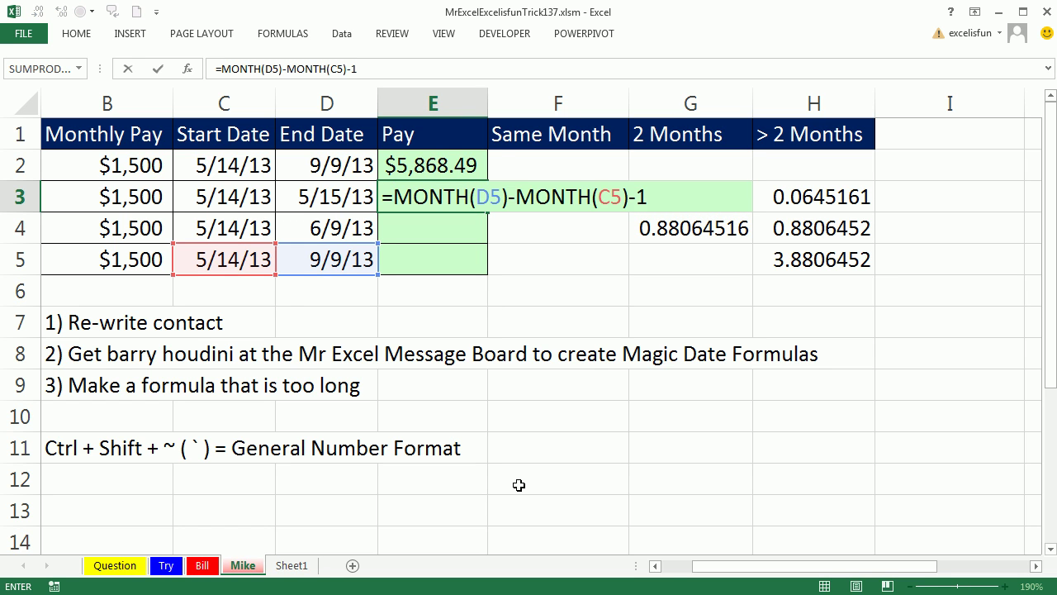
key(ctrl+Return)
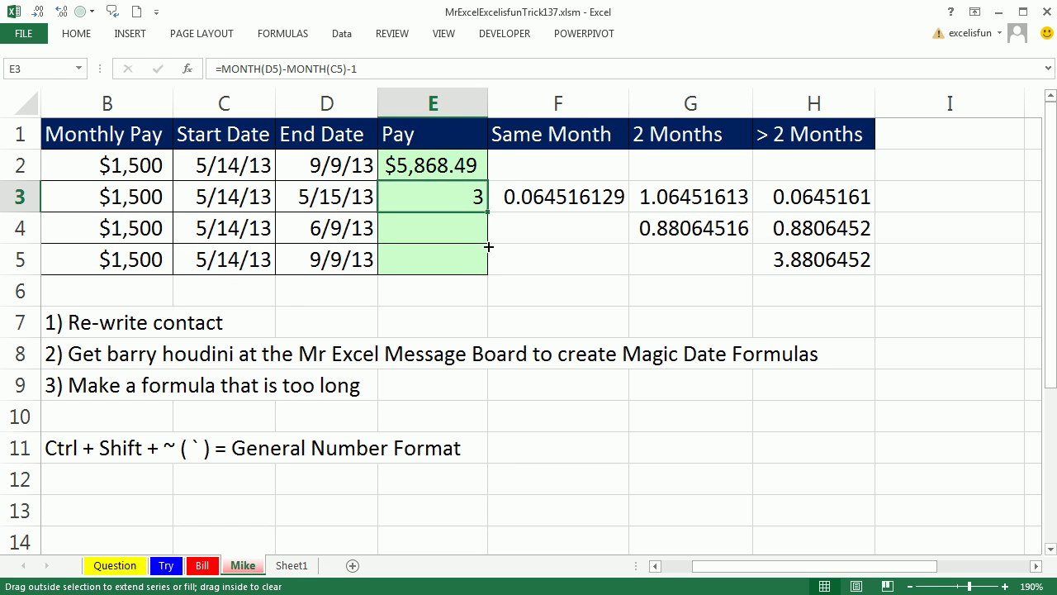
drag(489, 246, 488, 273)
Step: Change the E3 formula's references to row 3 so it reads =MONTH(D3)-MONTH(C3)-1
double_click(457, 198)
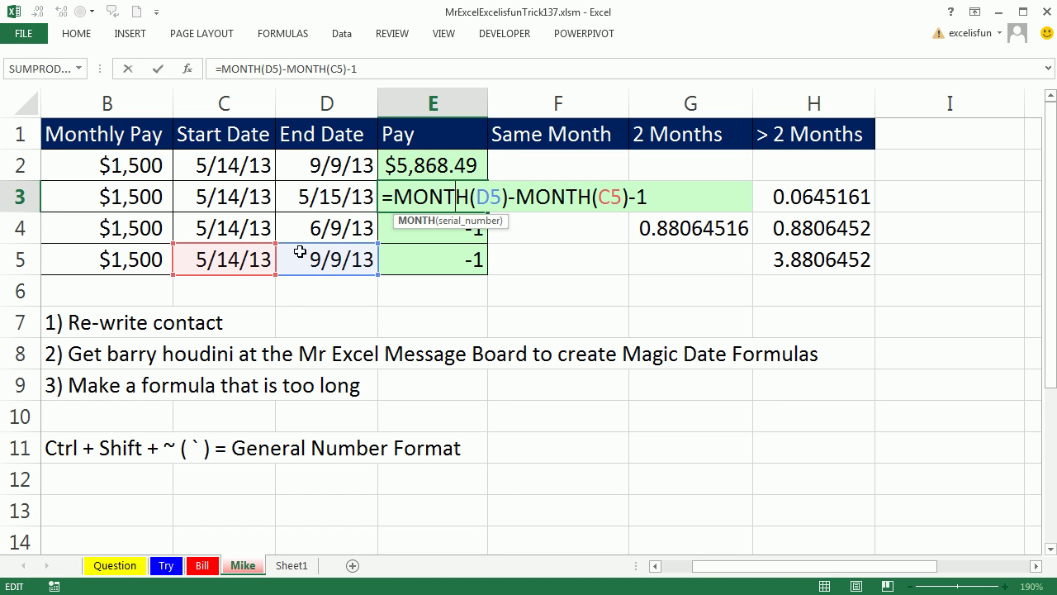
click(300, 239)
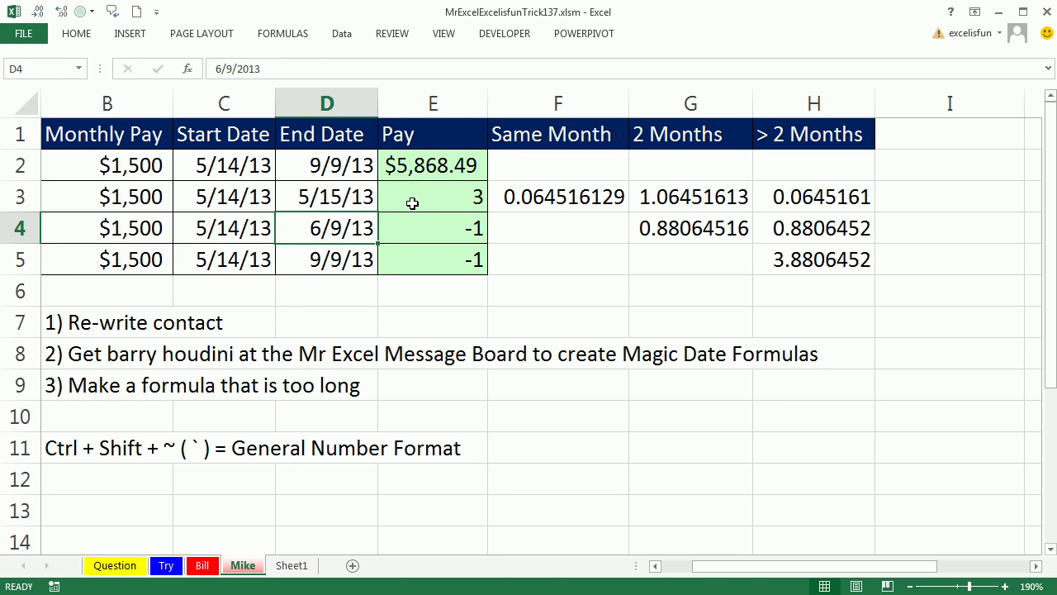
double_click(412, 203)
drag(330, 242, 336, 198)
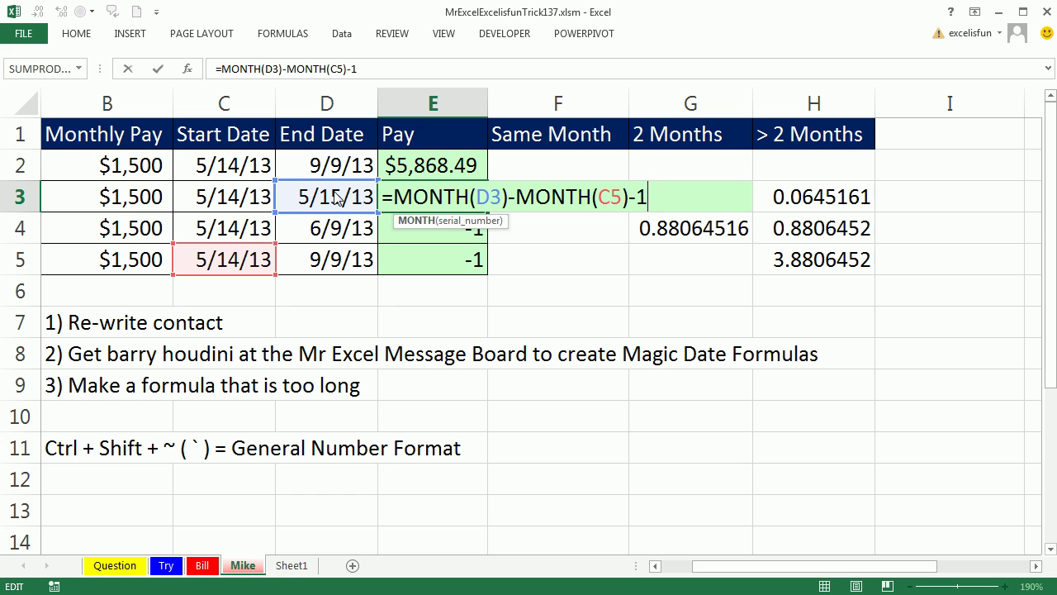
drag(248, 246, 254, 198)
key(ctrl+Return)
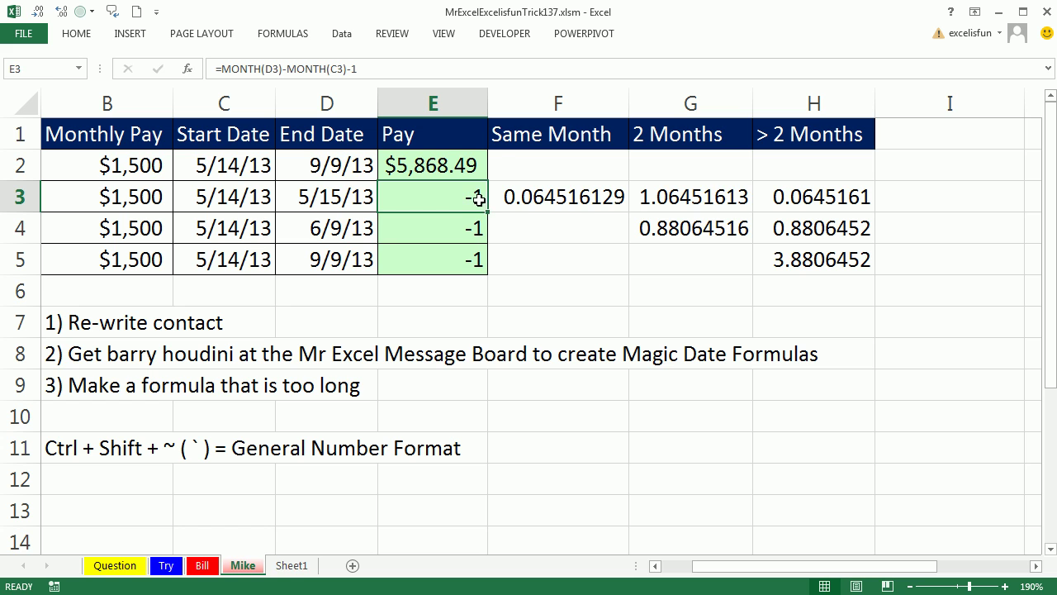
Step: Remove the -1 from the E3 formula and fill =MONTH(D3)-MONTH(C3) down to E5
double_click(463, 199)
click(687, 207)
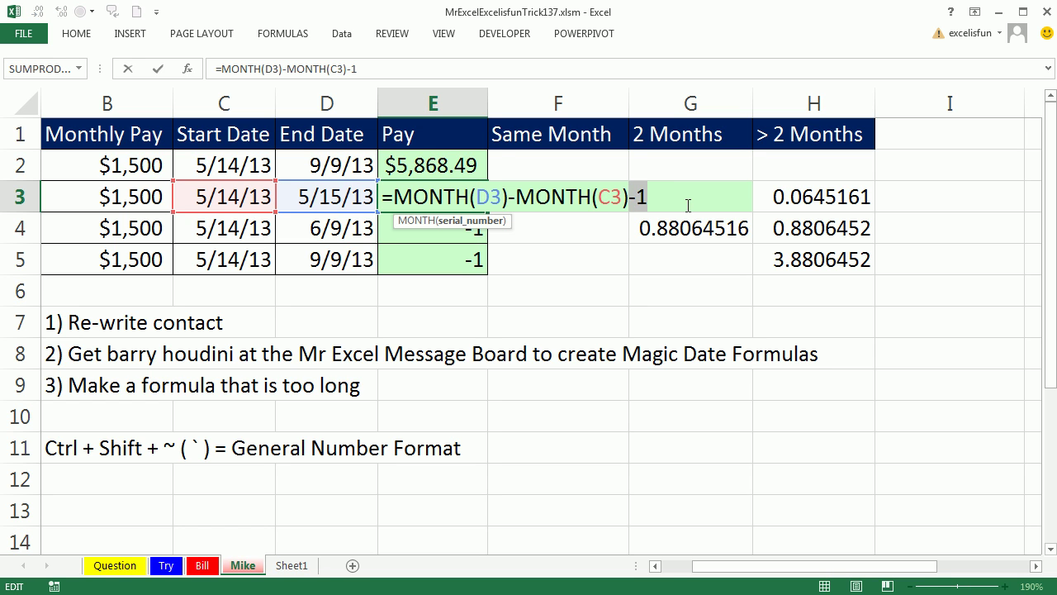
key(BackSpace)
key(BackSpace)
key(ctrl+Return)
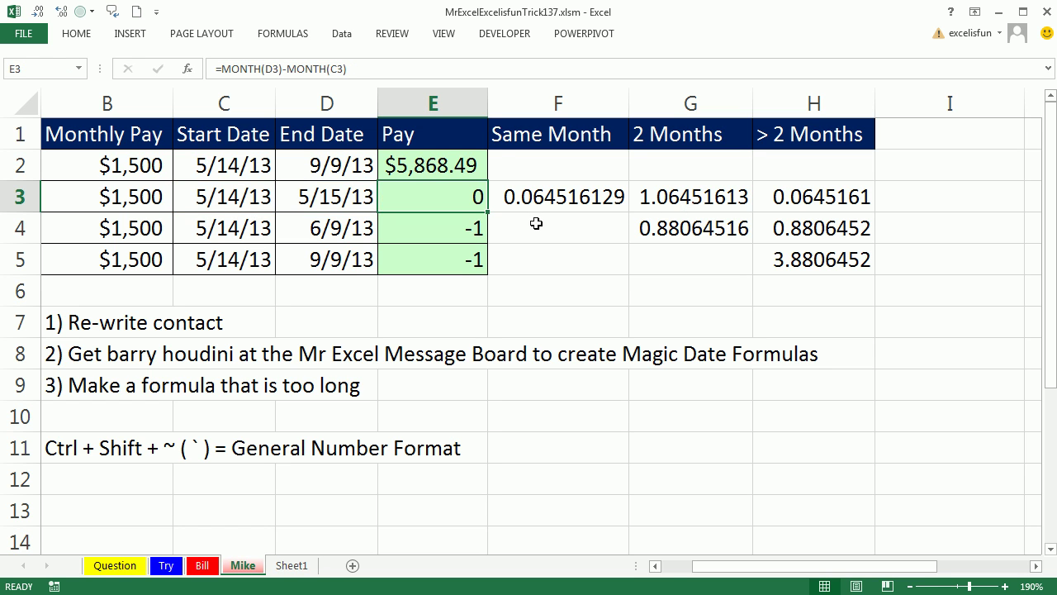
double_click(486, 212)
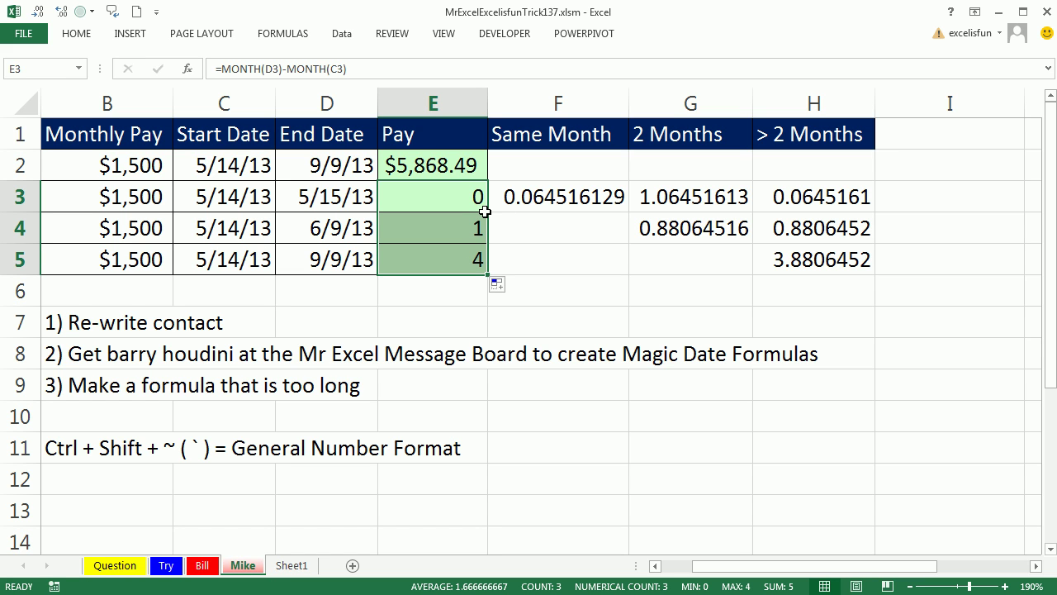
Step: Append +1 to the E3 month-difference formula and fill it down to E5
double_click(475, 195)
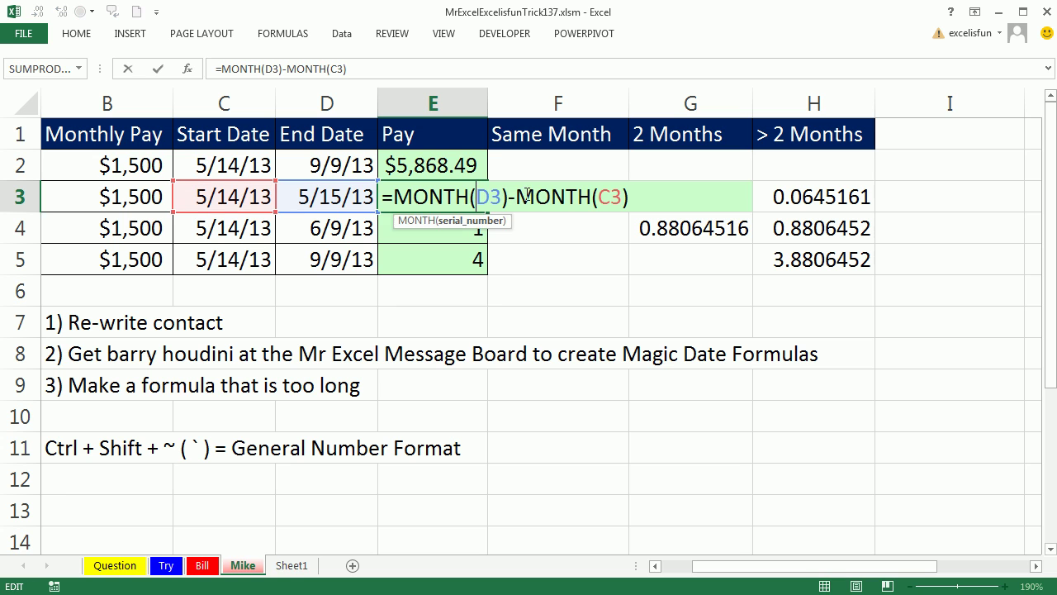
click(670, 195)
text(+)
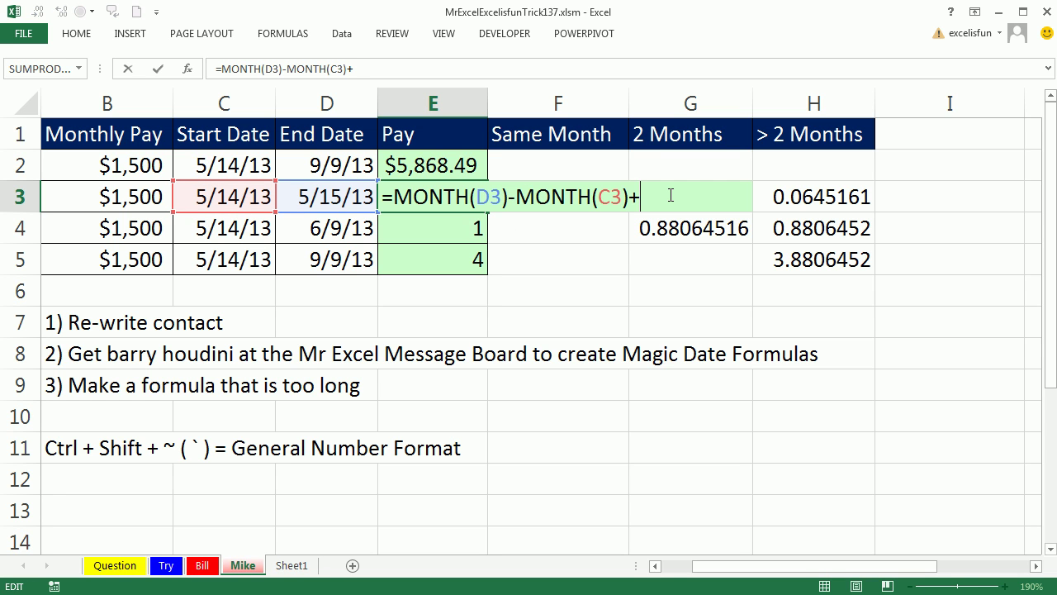
text(1)
key(ctrl+Return)
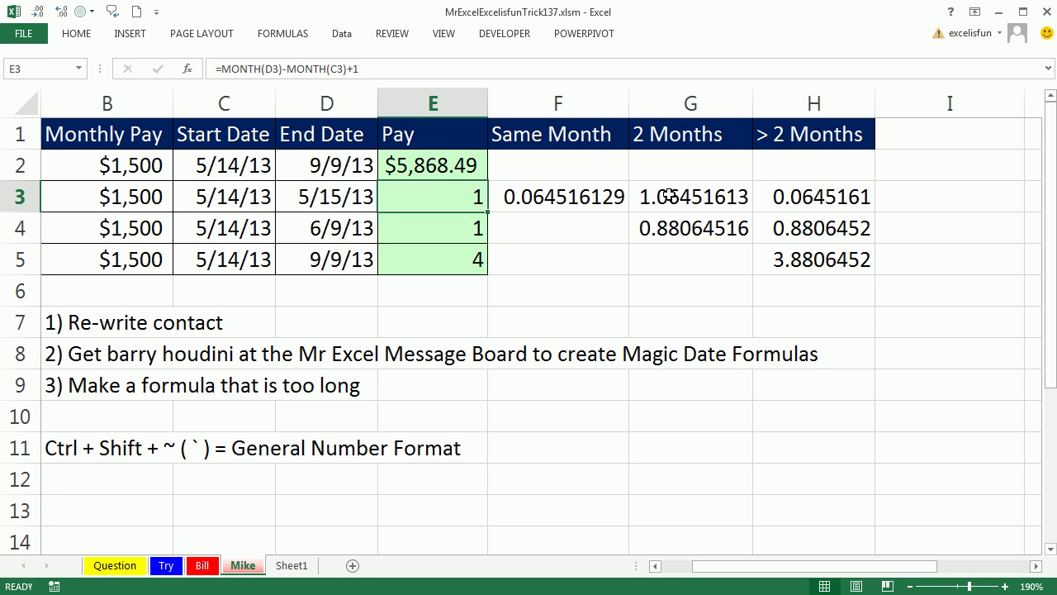
click(491, 213)
click(483, 208)
drag(488, 213, 489, 276)
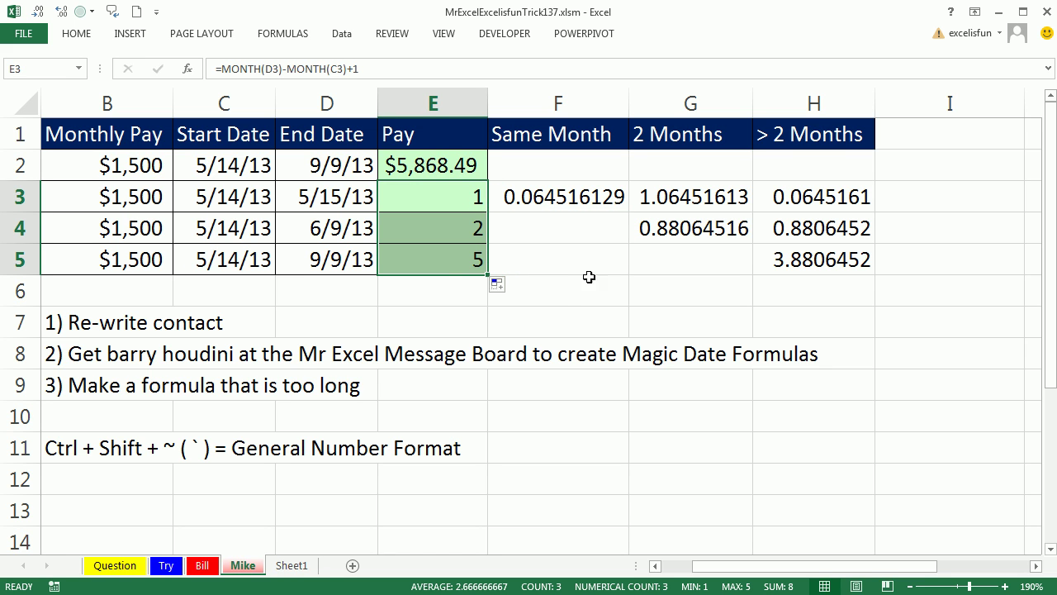
Step: Insert LOOKUP( before the month count in E3 so that MONTH(D3)-MONTH(C3)+1 is the lookup value
double_click(399, 196)
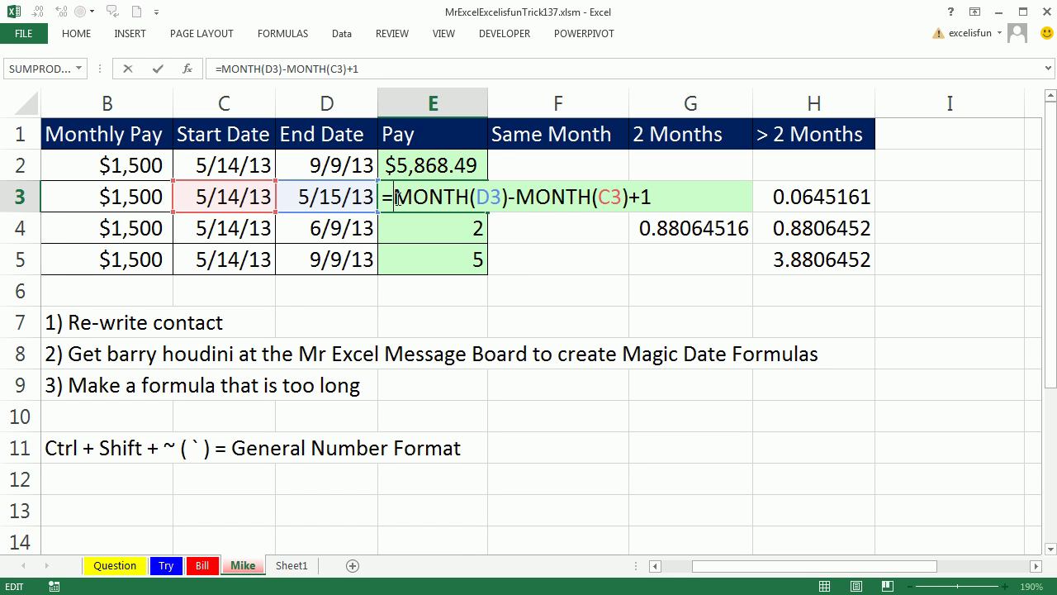
text(LOO)
key(Tab)
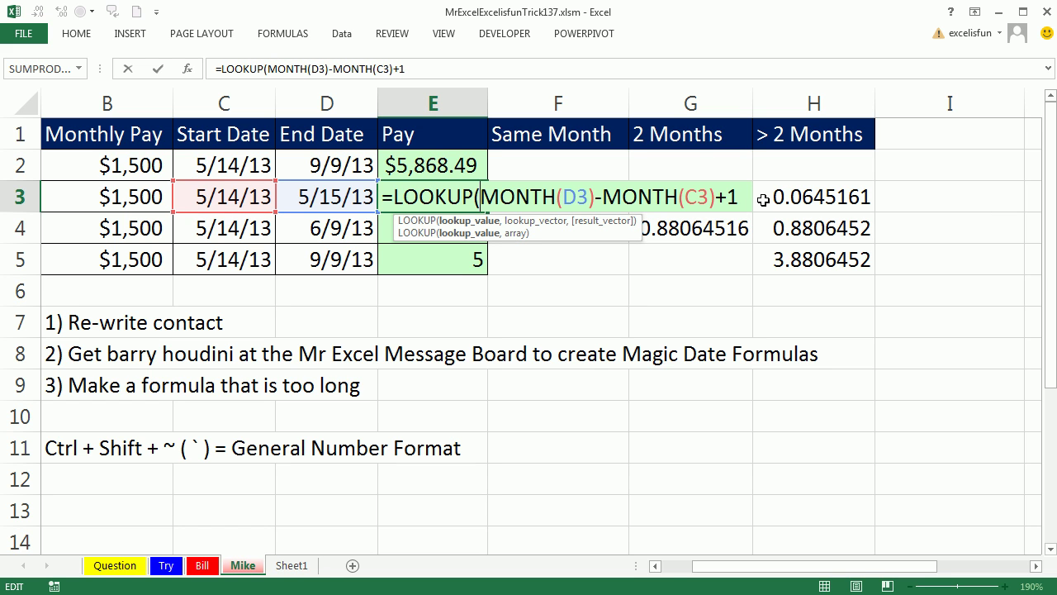
click(469, 222)
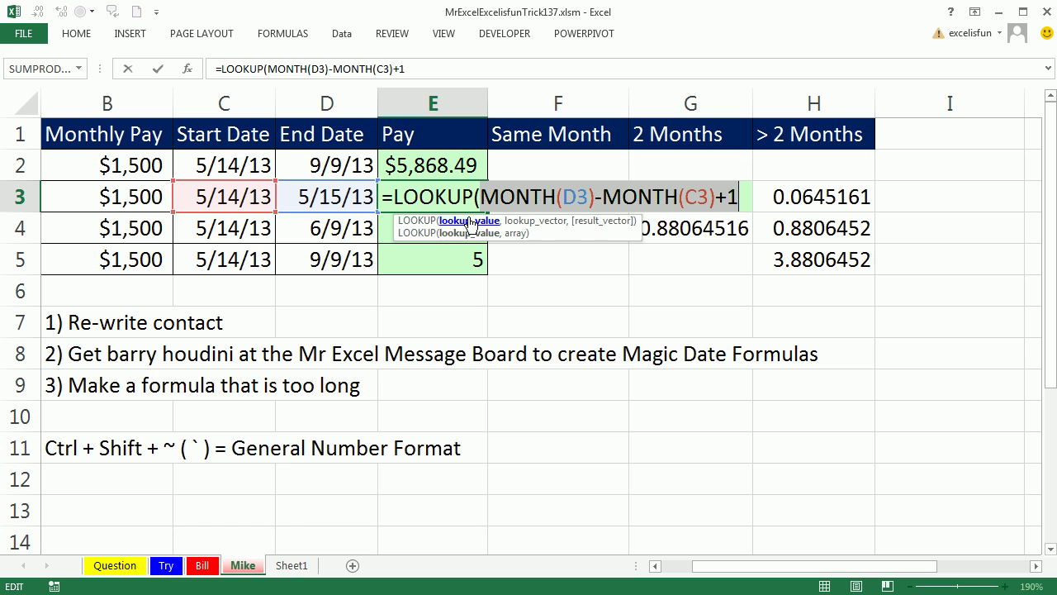
text(,)
key(ctrl+z)
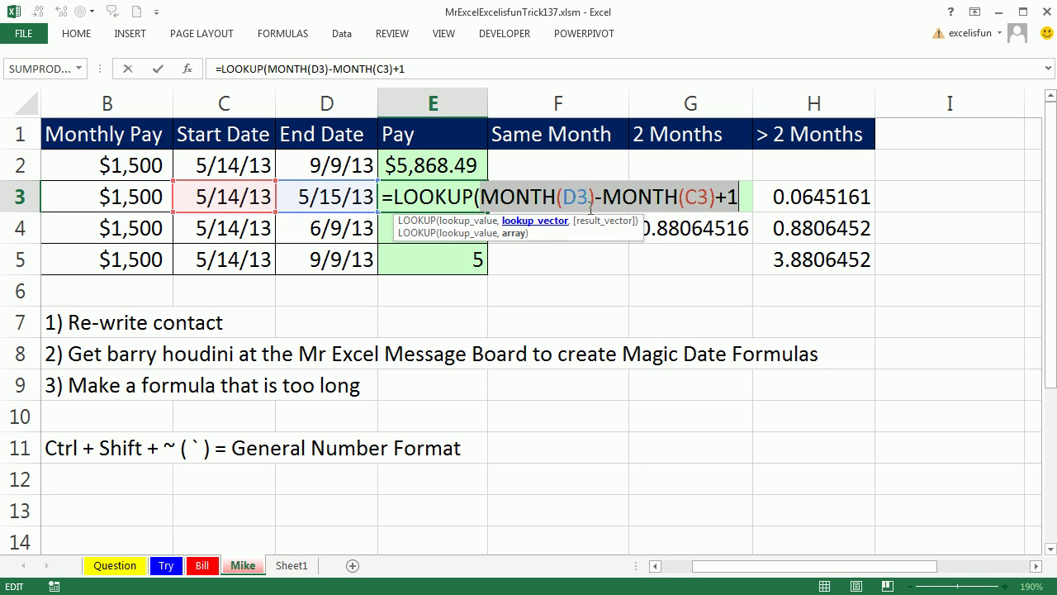
Step: Complete the E3 LOOKUP formula with the array {1,2,3} and fill it down to E5
click(747, 198)
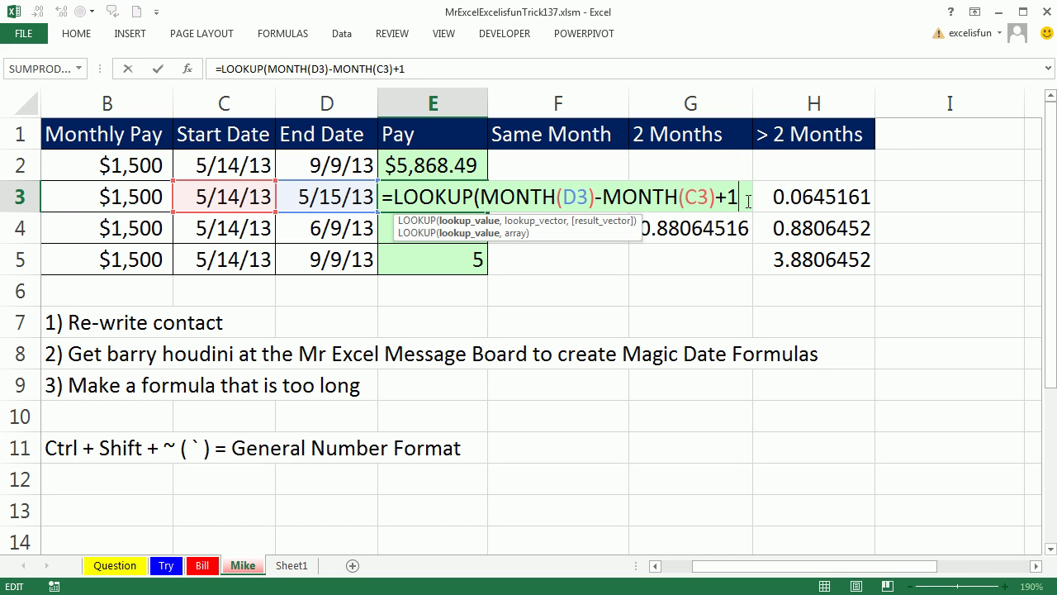
text(,)
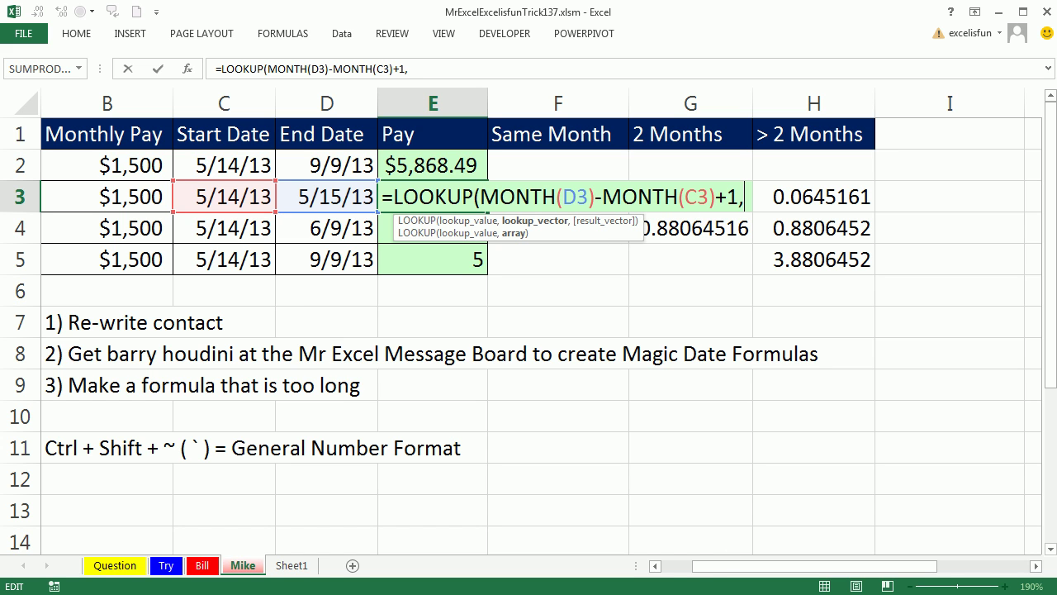
text({1,2,3)
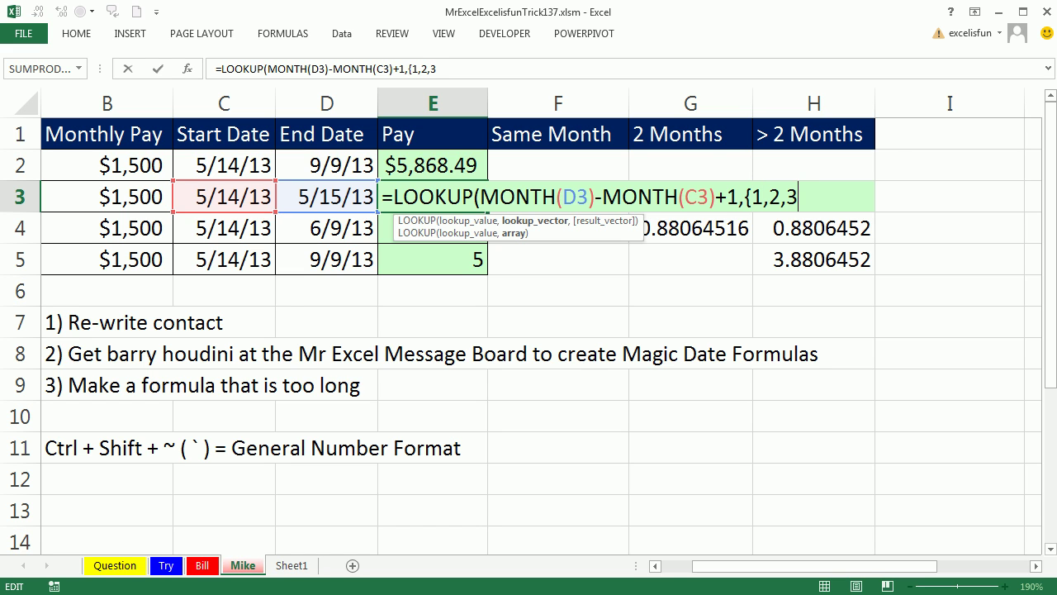
text(}))
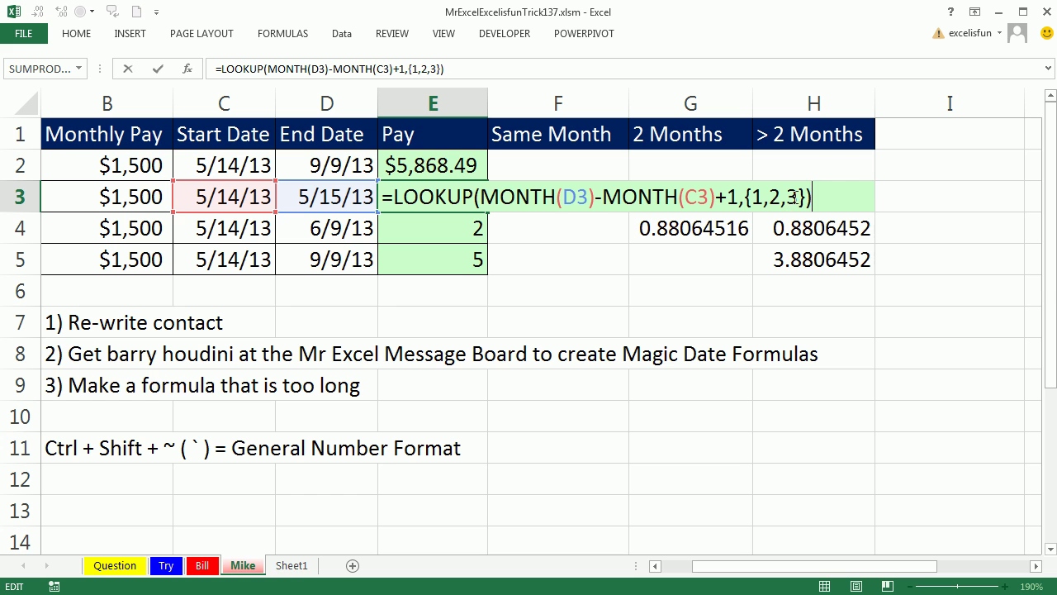
key(ctrl+Return)
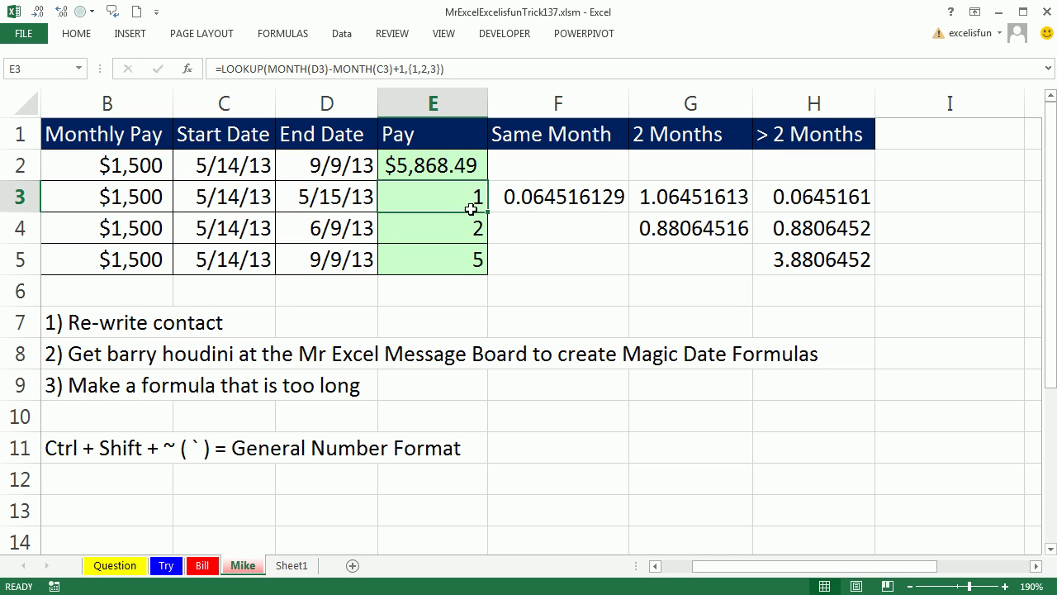
drag(488, 212, 489, 272)
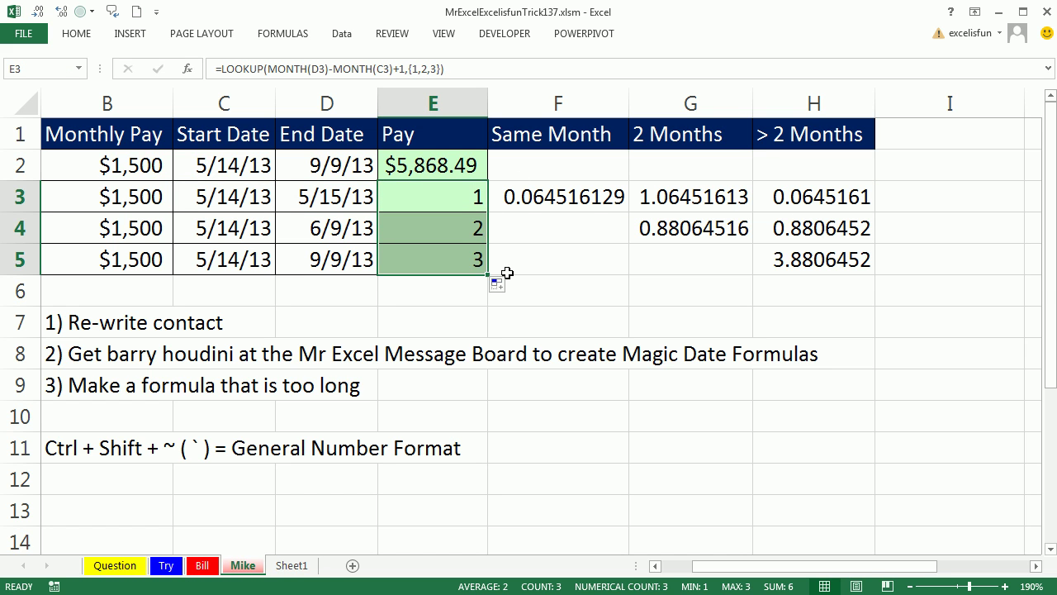
Step: Copy the same-month formula text in F3, without the equals sign, and display the collected clipboard items
double_click(545, 200)
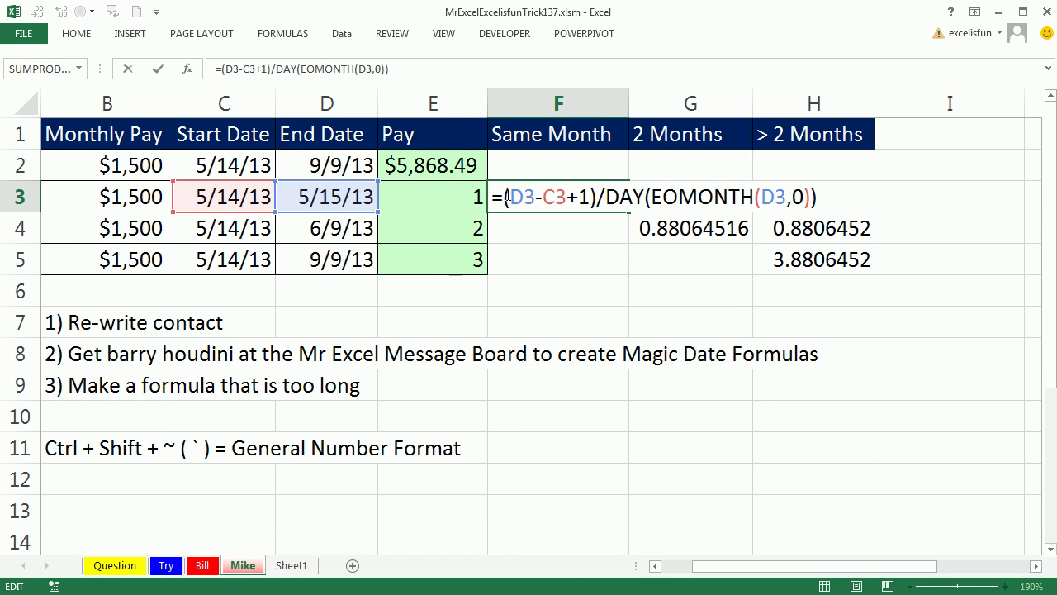
drag(504, 195, 824, 196)
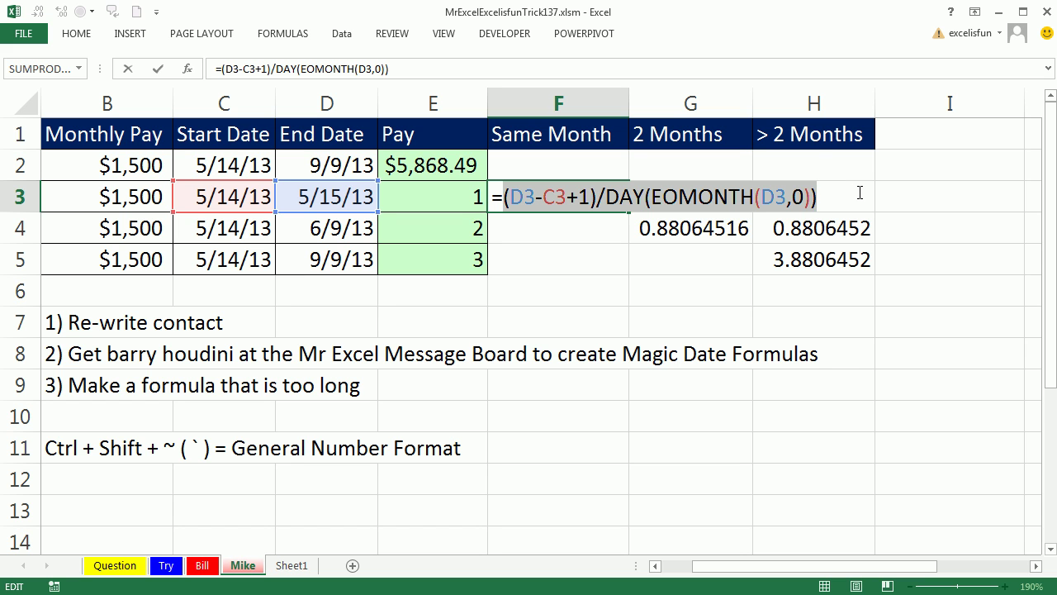
key(ctrl+c)
key(ctrl+c)
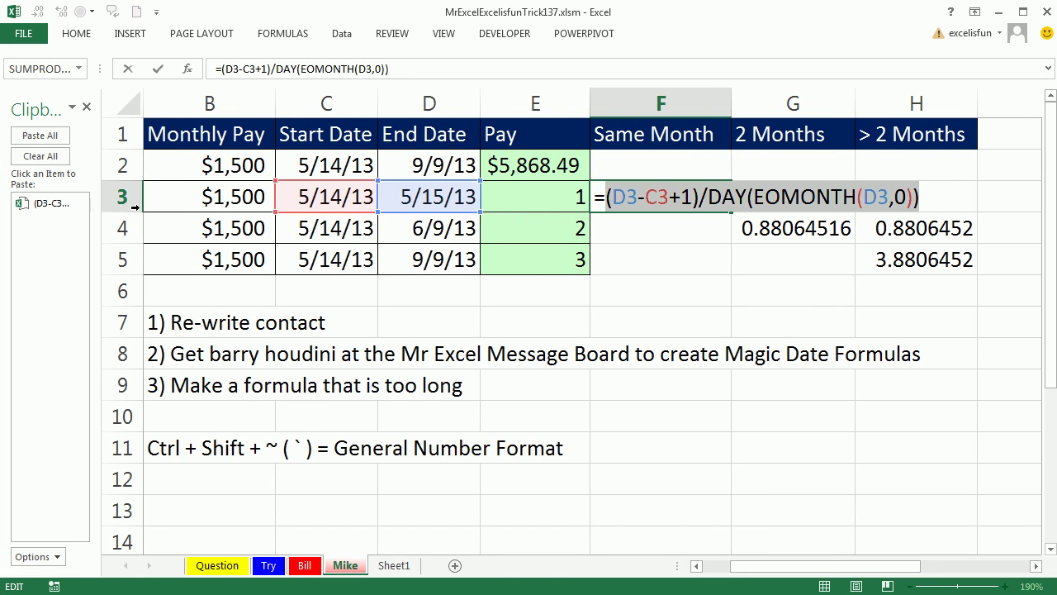
key(Escape)
Step: Copy the two-month formula text in G3 to the clipboard without its equals sign
double_click(770, 192)
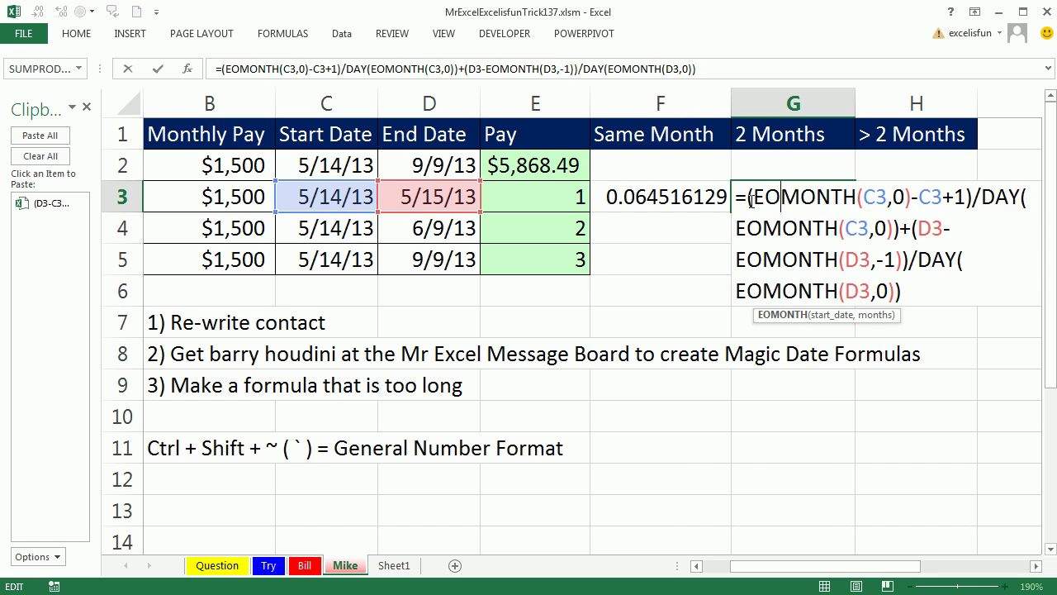
drag(741, 197, 1028, 349)
key(ctrl+c)
key(Escape)
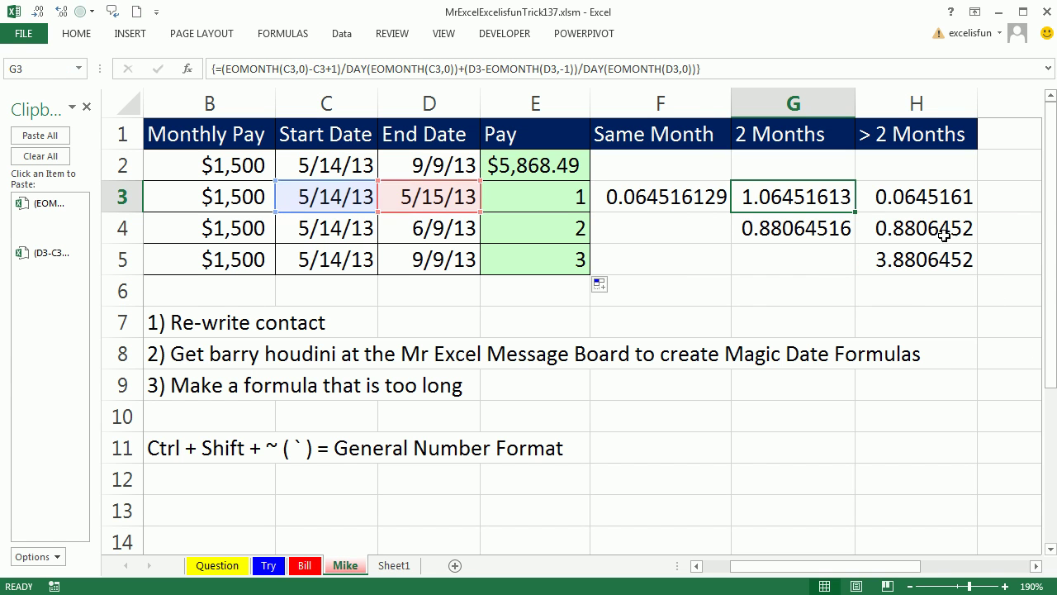
Step: Copy the longer-period formula text in H3 to the clipboard without its equals sign
click(882, 196)
double_click(882, 196)
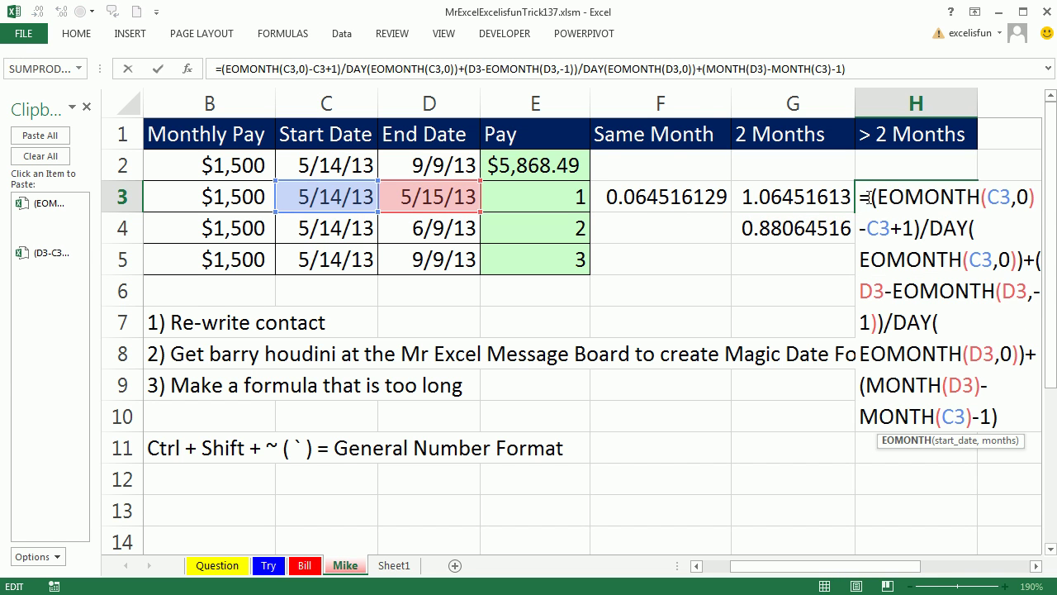
drag(871, 196, 999, 417)
key(ctrl+c)
key(Escape)
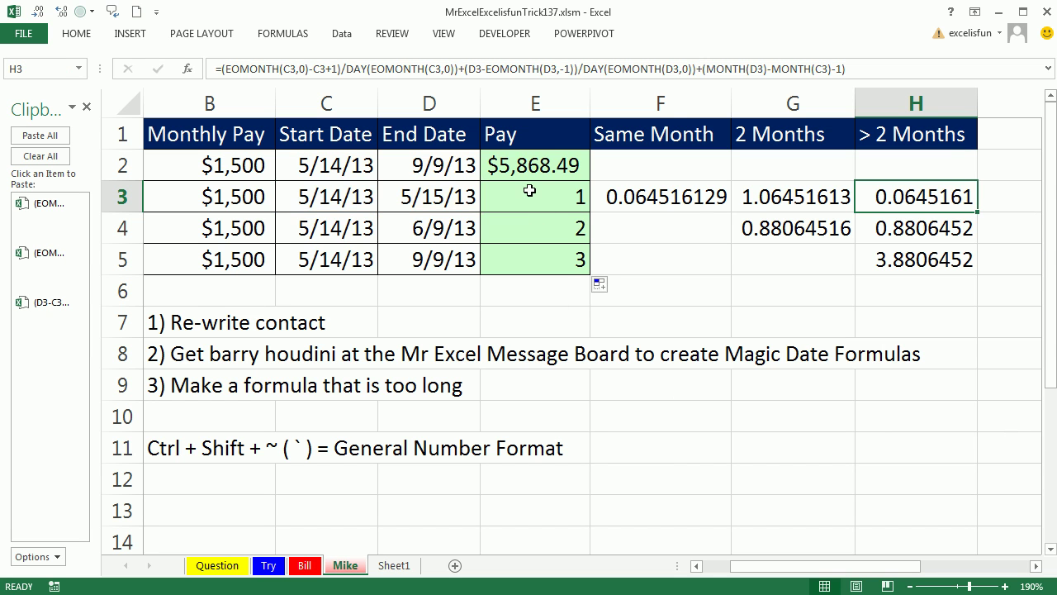
Step: Nest the E3 LOOKUP inside CHOOSE( as its index_num argument, followed by a comma
double_click(535, 196)
click(496, 195)
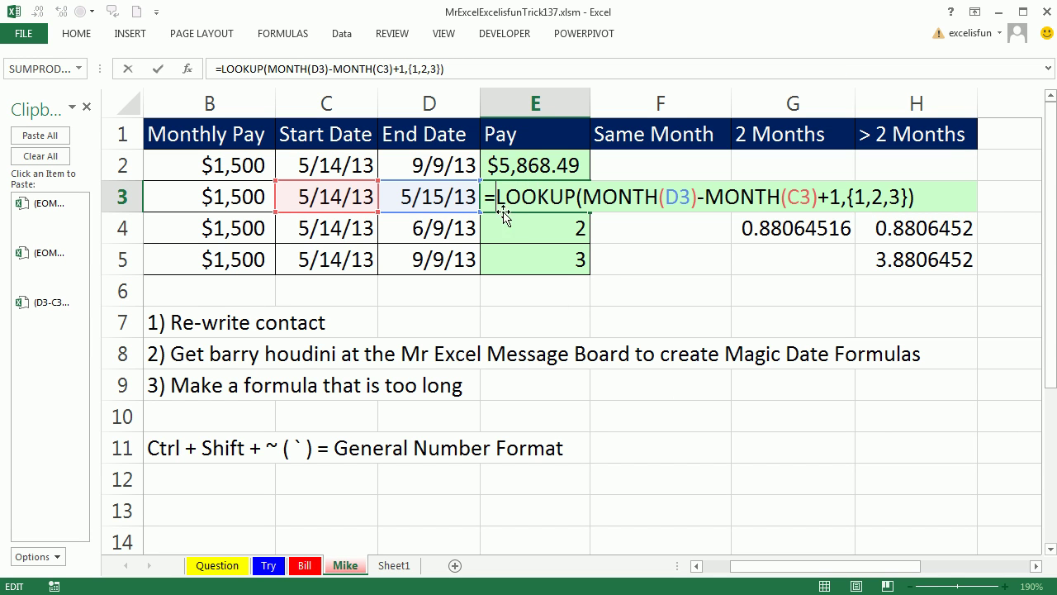
text(CHOOSE()
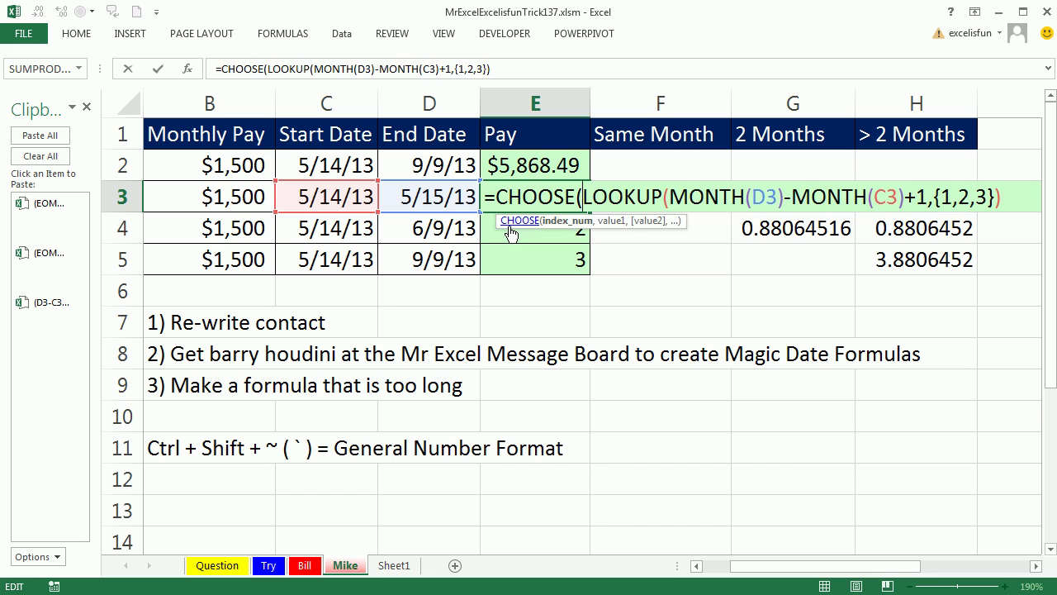
key(End)
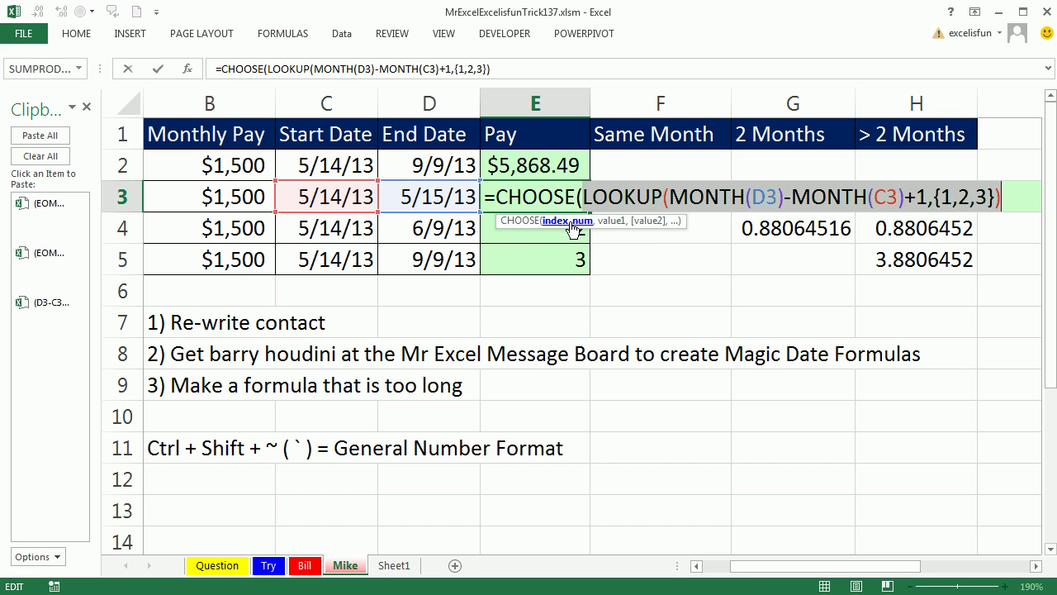
text(,)
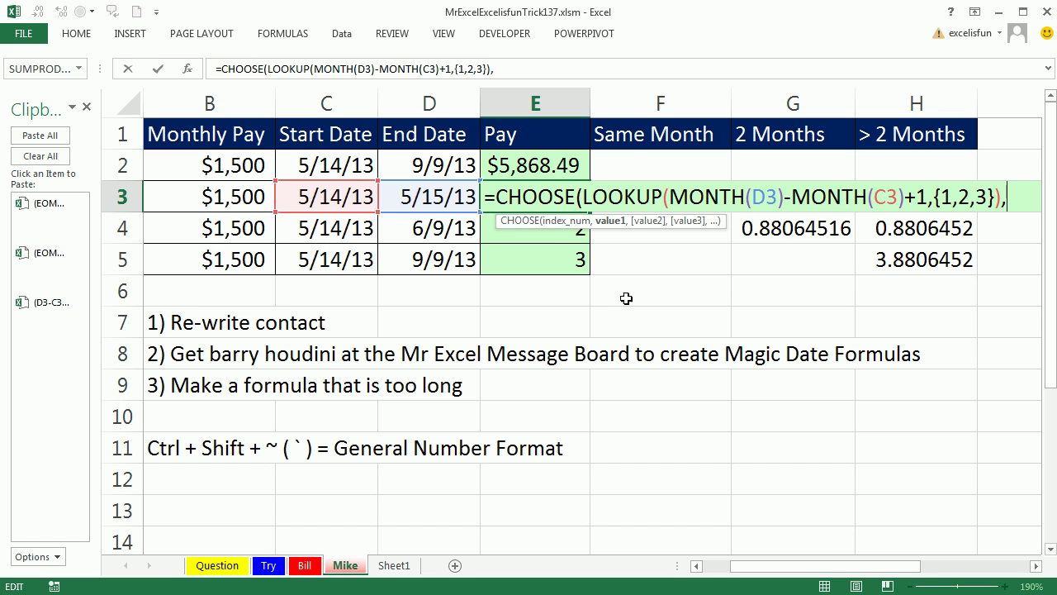
Step: Paste the copied same-month, two-month and longer-period formulas as CHOOSE values 1 to 3 in E3, and fill the completed formula down to E5
click(37, 322)
text(,0)),)
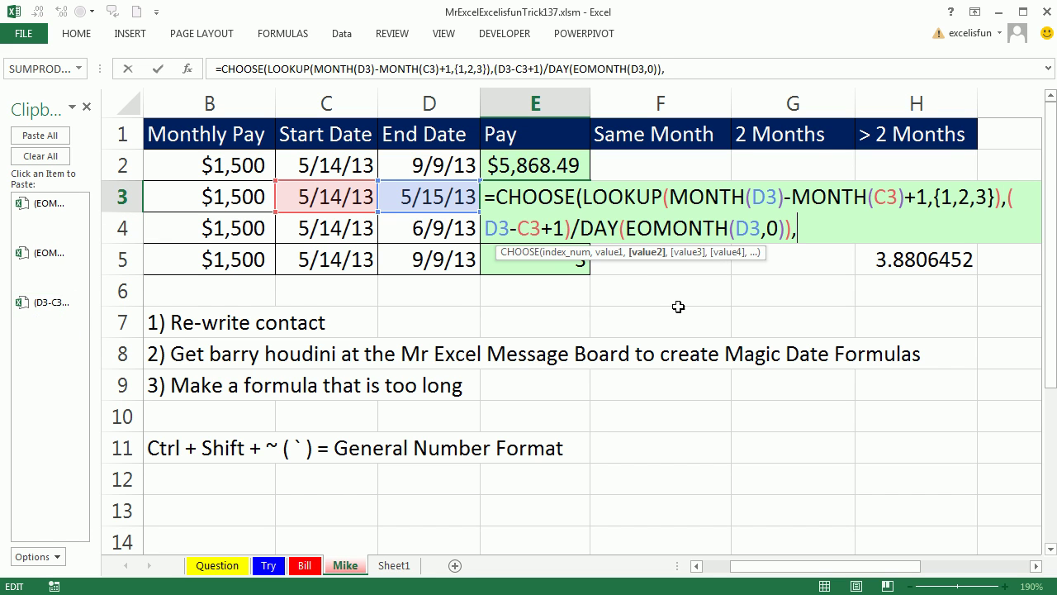
click(37, 276)
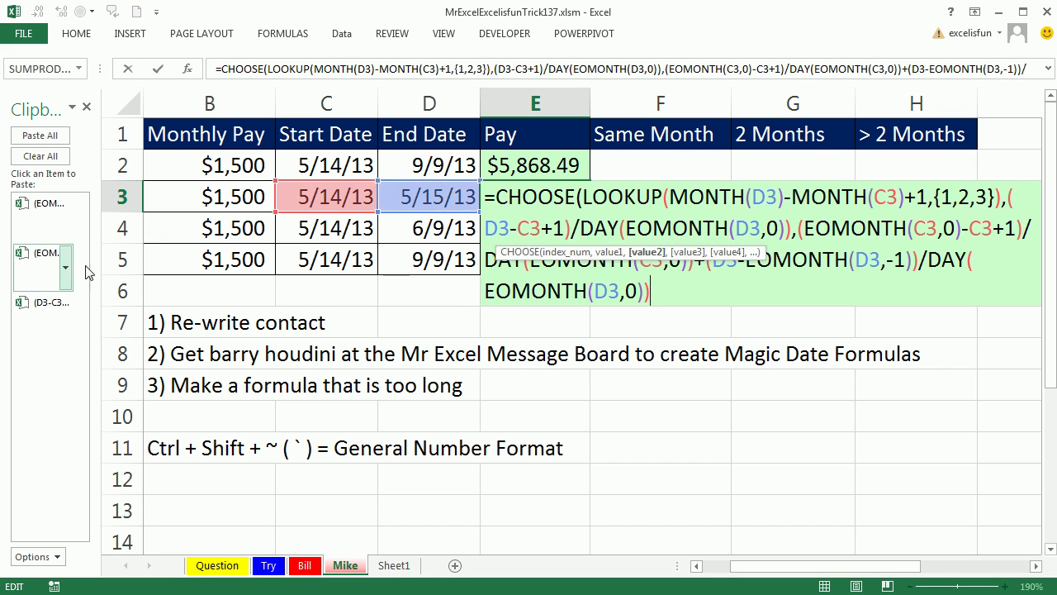
text(,)
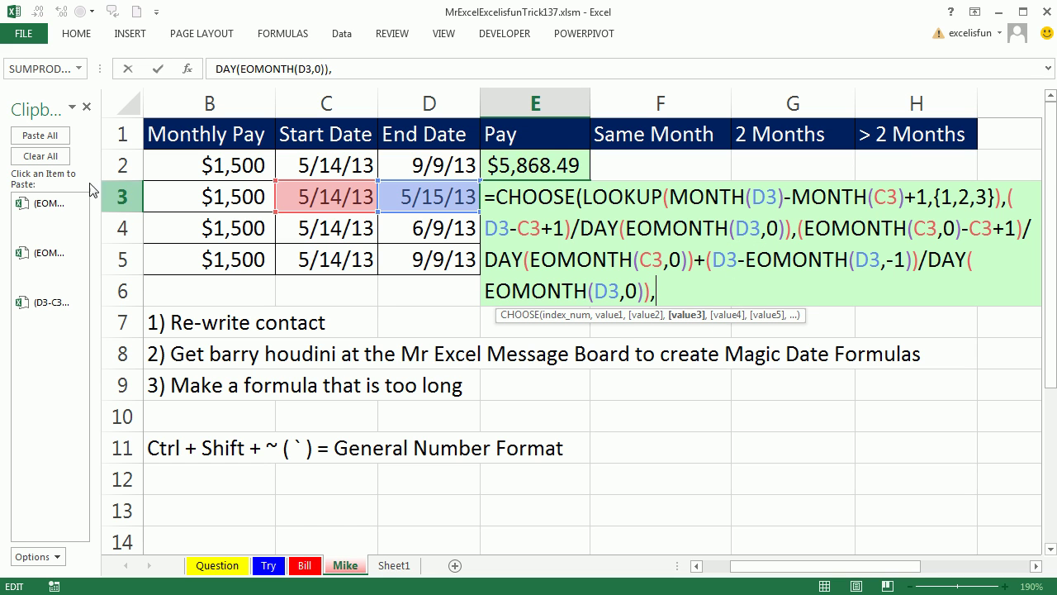
click(38, 228)
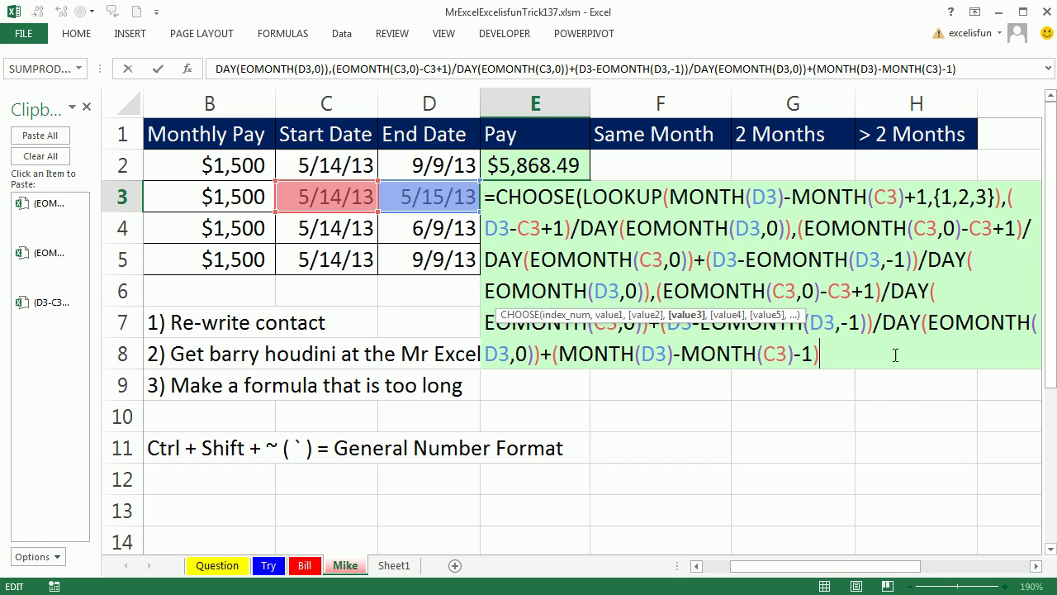
text())
key(ctrl+Return)
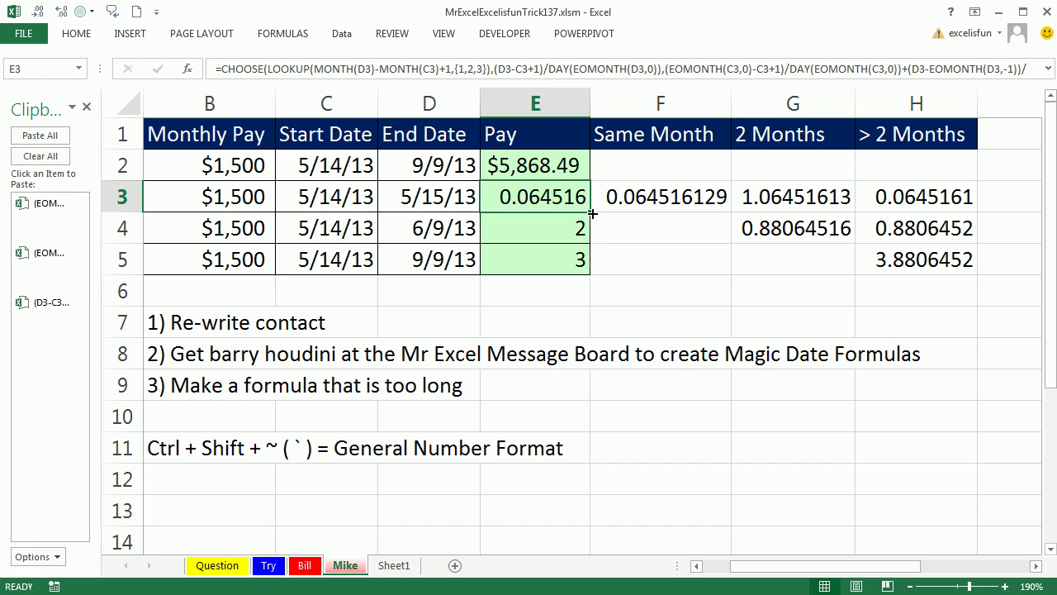
drag(590, 213, 593, 269)
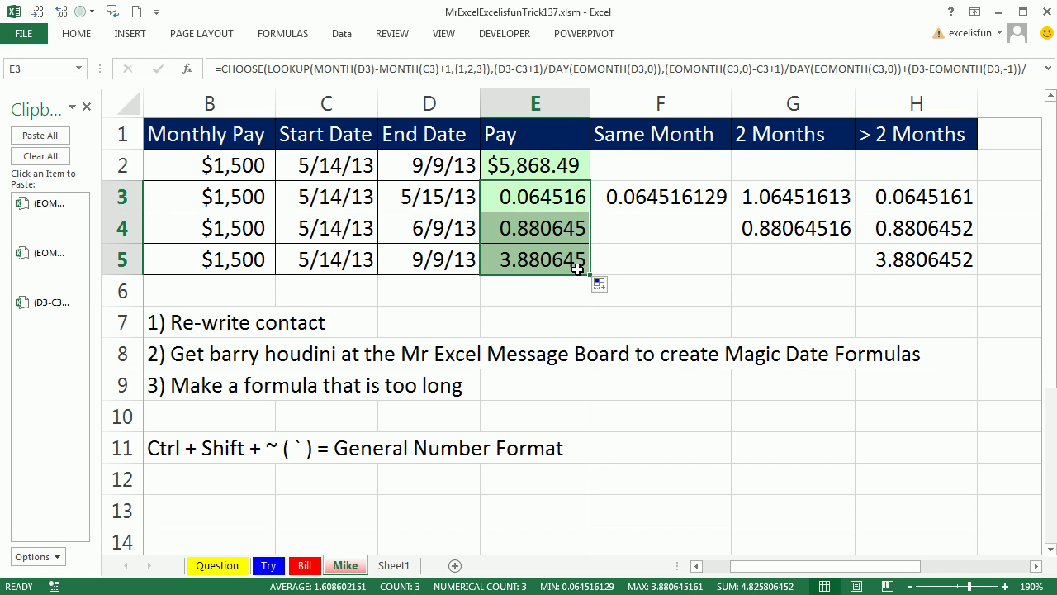
Step: Multiply the E3 CHOOSE formula by the monthly pay in B3 and fill it down to E5 in General number format
click(532, 207)
double_click(532, 207)
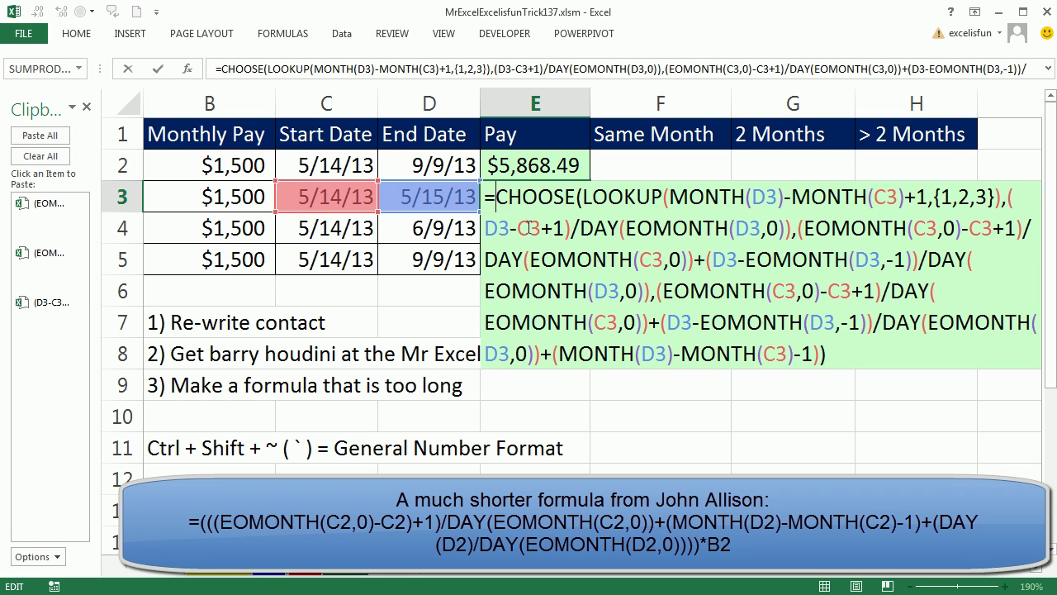
click(234, 205)
text(*)
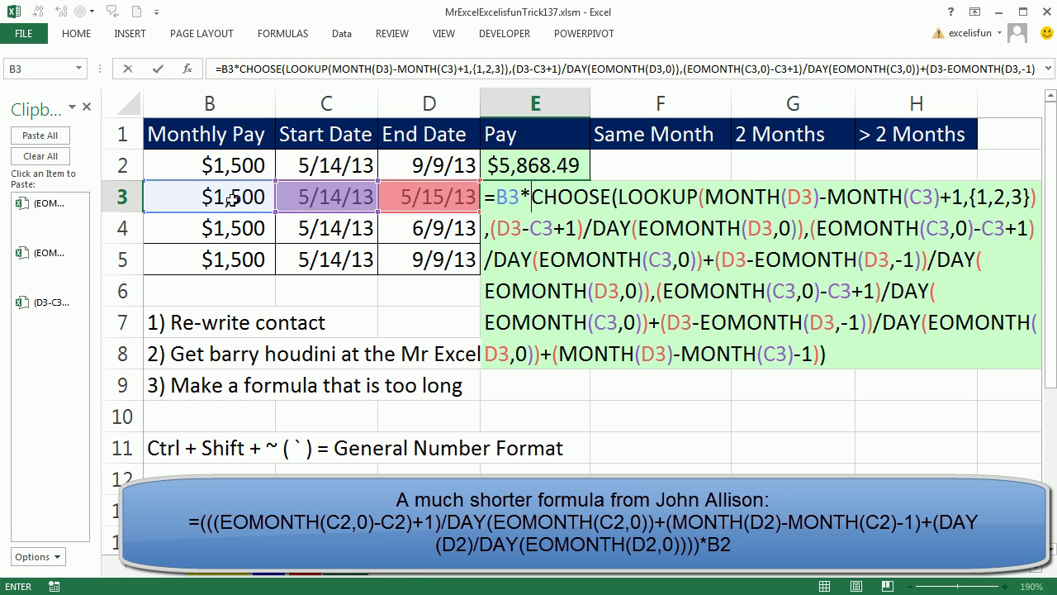
key(ctrl+Return)
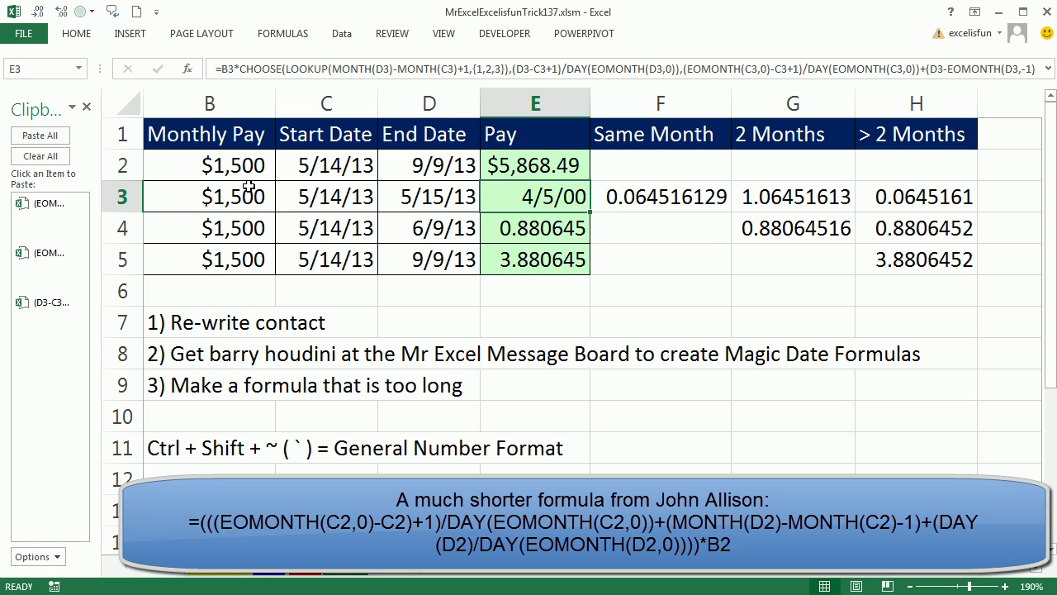
key(ctrl+shift+grave)
double_click(589, 212)
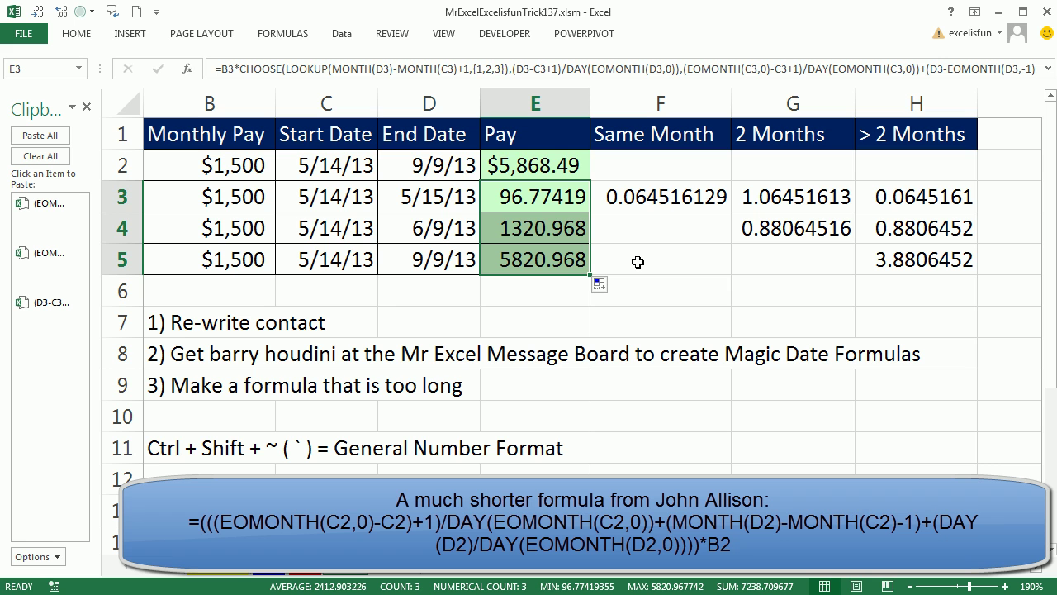
Step: Open the E5 formula to review the complete CHOOSE and LOOKUP calculation
double_click(558, 259)
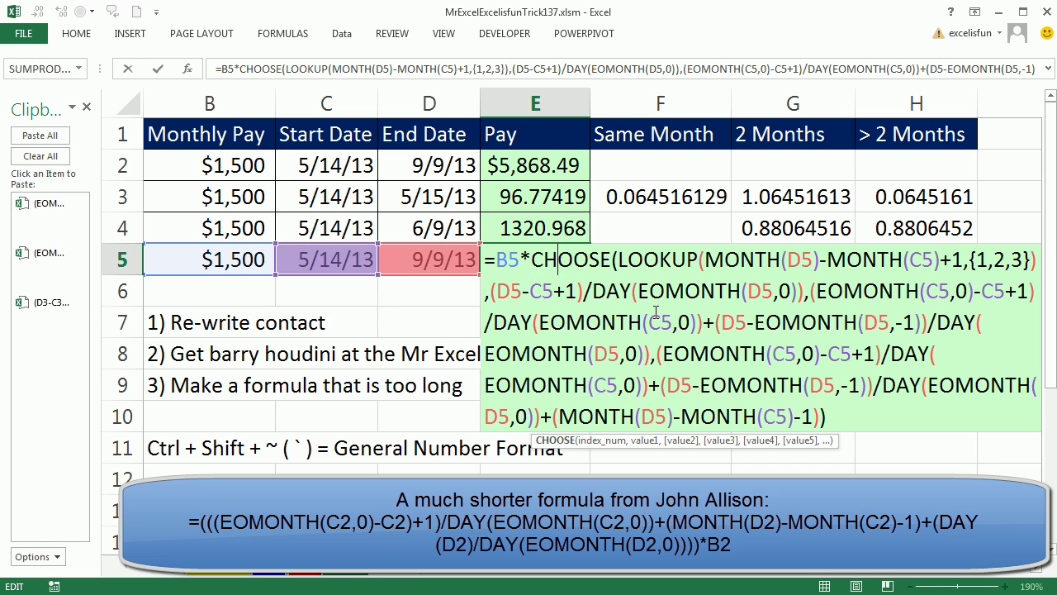
click(843, 421)
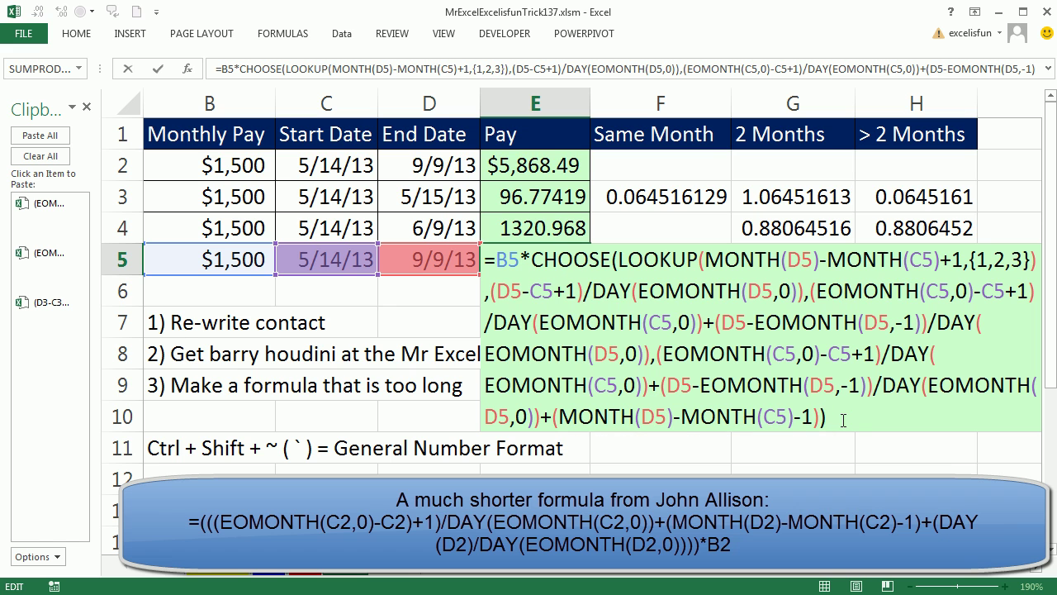